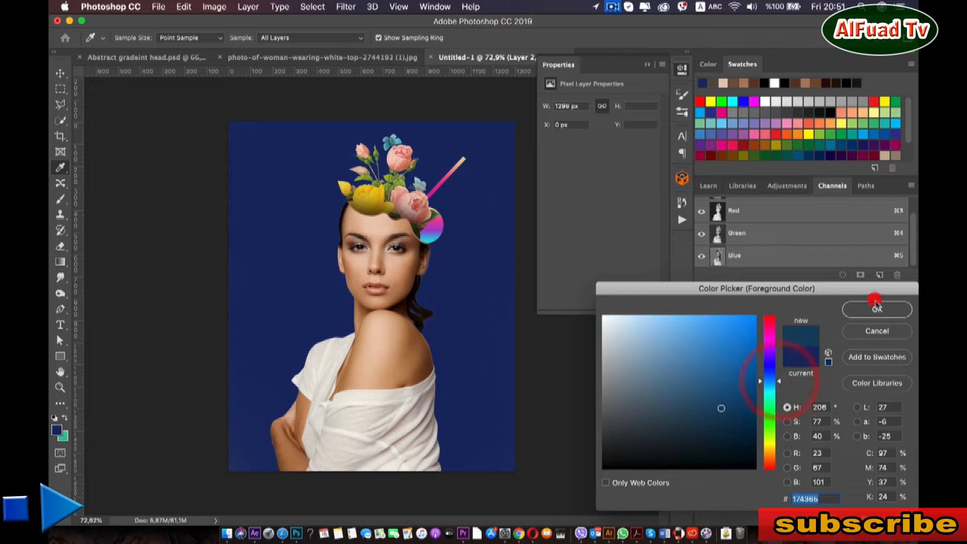
# - Recolor the solid background on Layer 2 with a dark blue, hex 173665
pyautogui.click(778, 379)
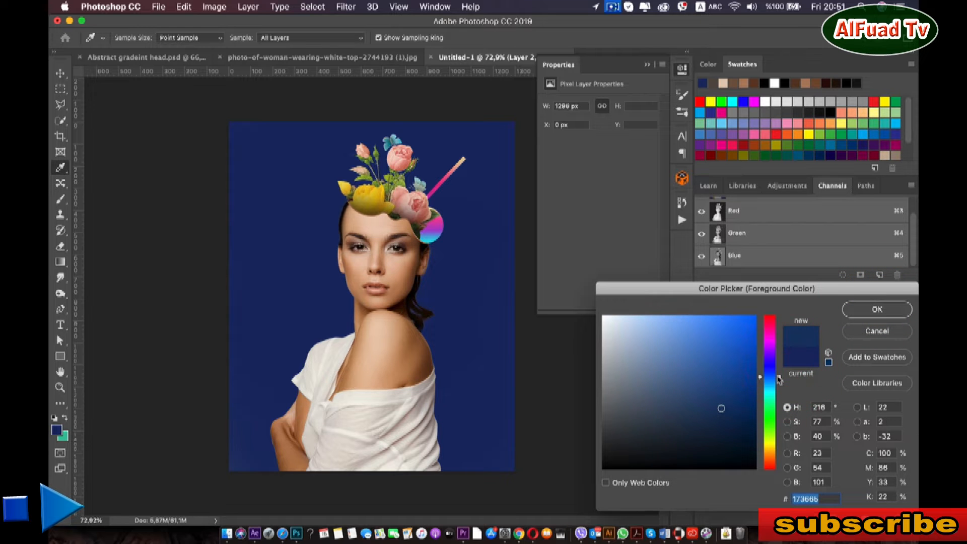
pyautogui.click(876, 309)
pyautogui.press('b')
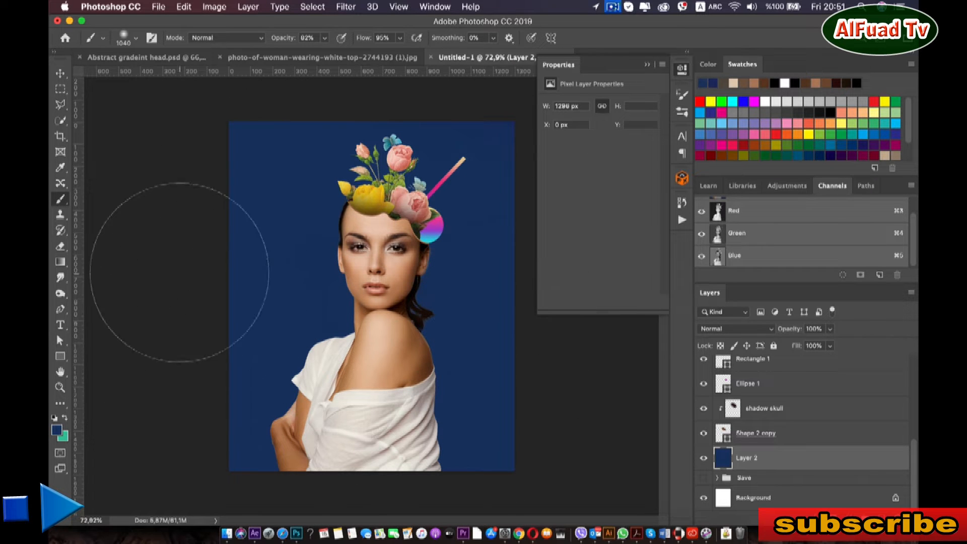
# - Add a new layer above Layer 2 and paint its lower area with beige e9cb99 sampled from the stick's tip
pyautogui.click(878, 518)
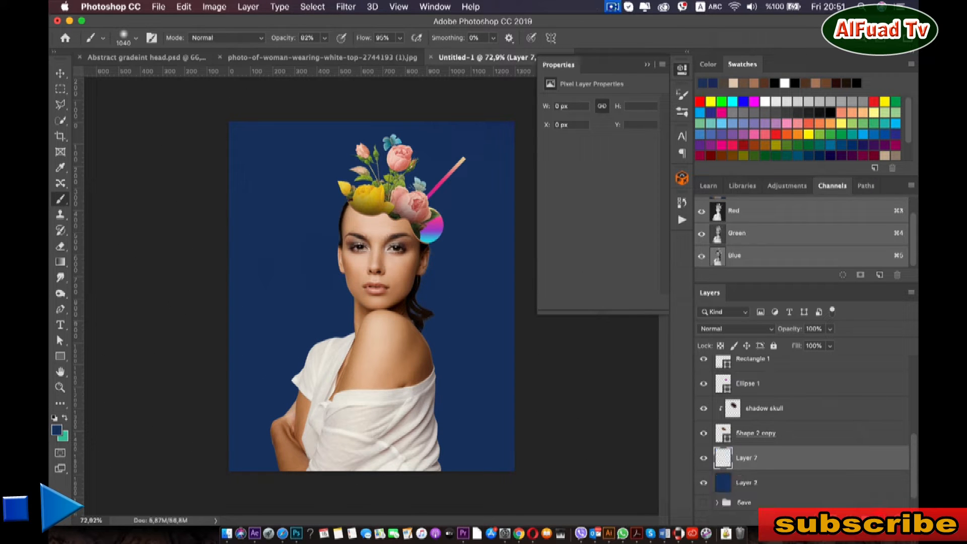
pyautogui.click(57, 430)
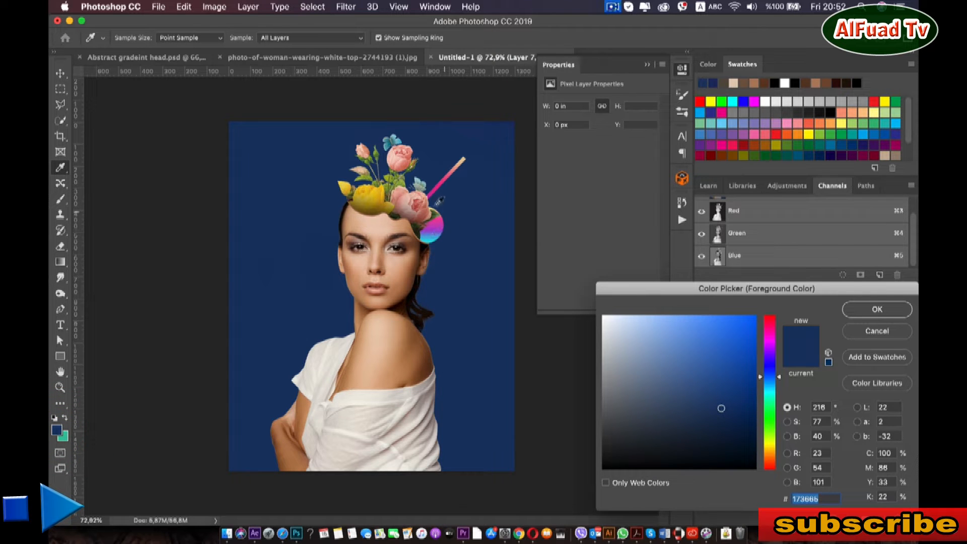
pyautogui.click(434, 203)
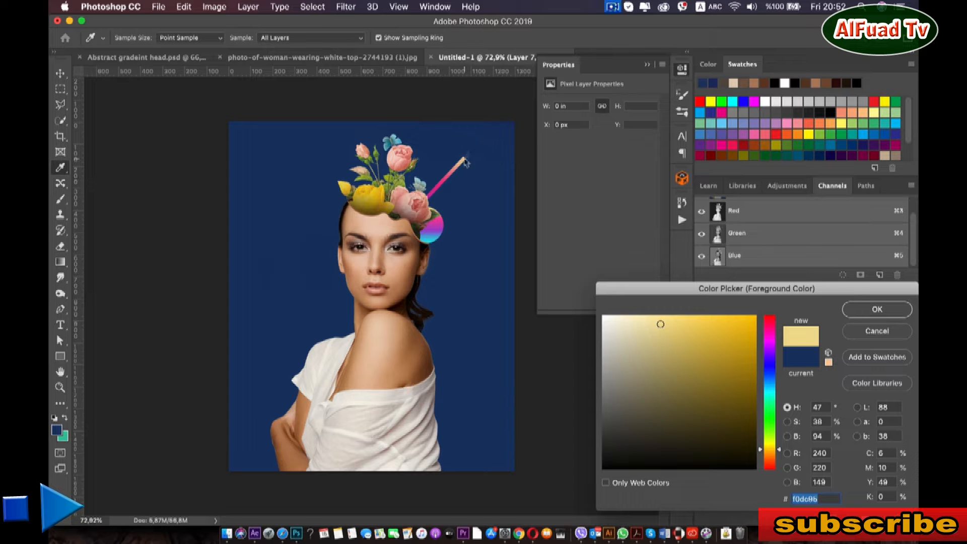
pyautogui.click(463, 159)
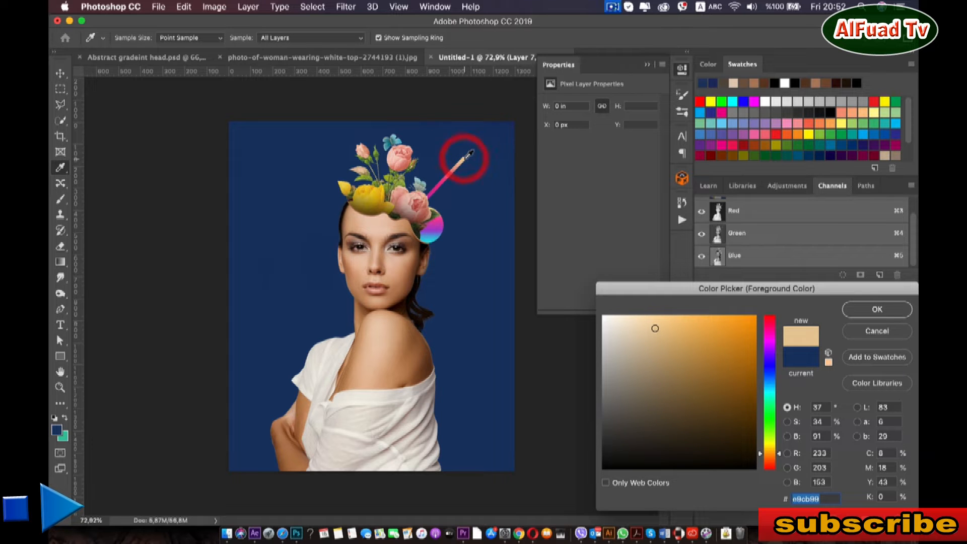
pyautogui.click(877, 309)
pyautogui.press('b')
pyautogui.moveTo(410, 486)
pyautogui.mouseDown()
pyautogui.moveTo(565, 466)
pyautogui.moveTo(300, 494)
pyautogui.moveTo(245, 471)
pyautogui.mouseUp()
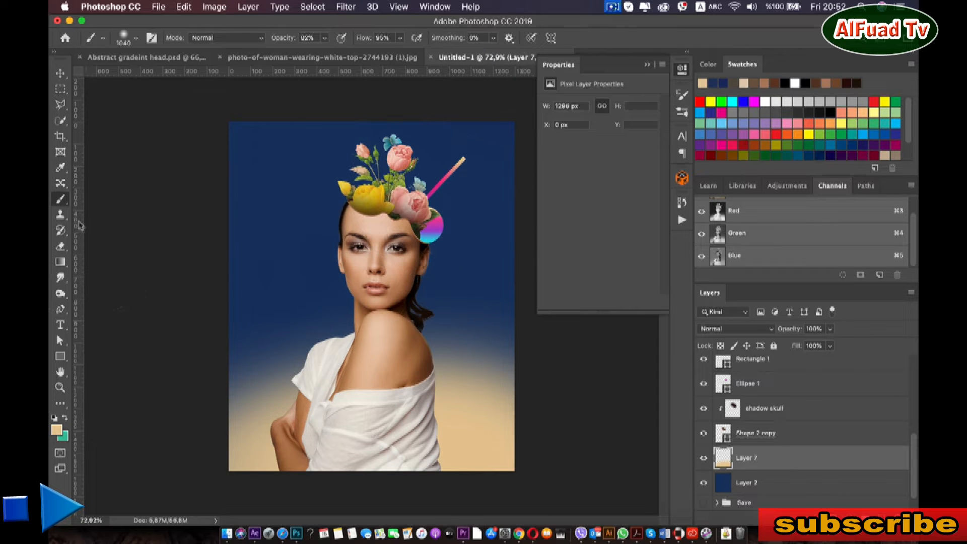
# - Sample the cyan from the gradient circle and brush a wide cyan band across the middle of the background
pyautogui.press('i')
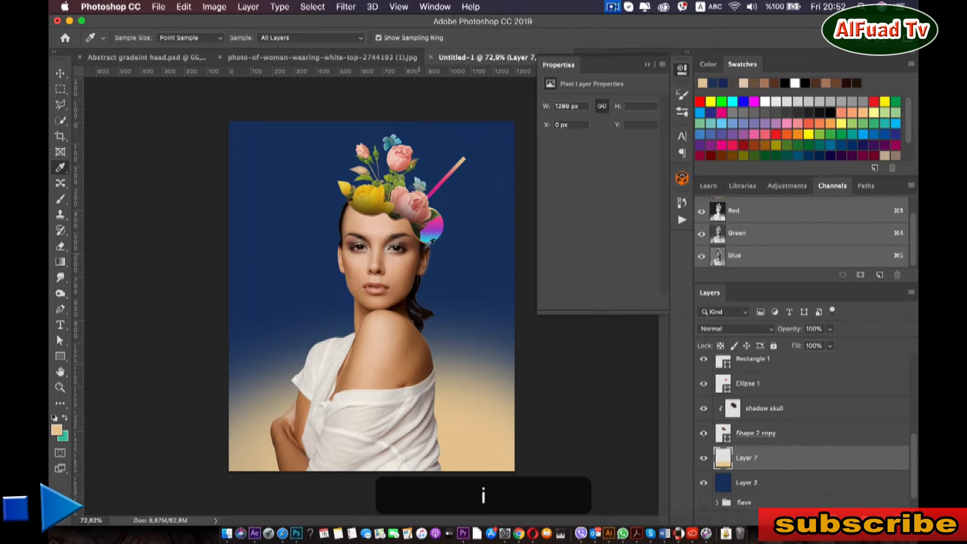
pyautogui.click(431, 240)
pyautogui.press('b')
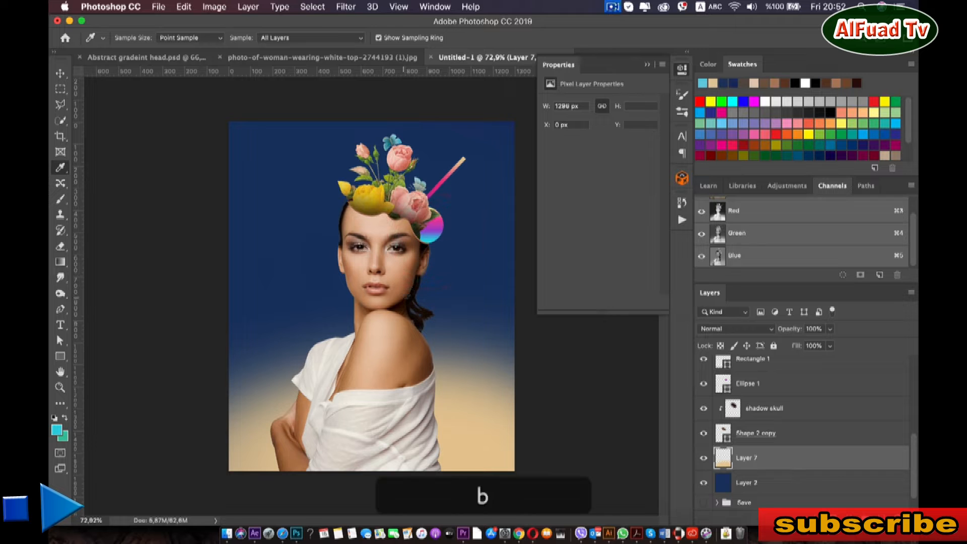
pyautogui.moveTo(497, 324)
pyautogui.mouseDown()
pyautogui.moveTo(253, 316)
pyautogui.moveTo(159, 338)
pyautogui.mouseUp()
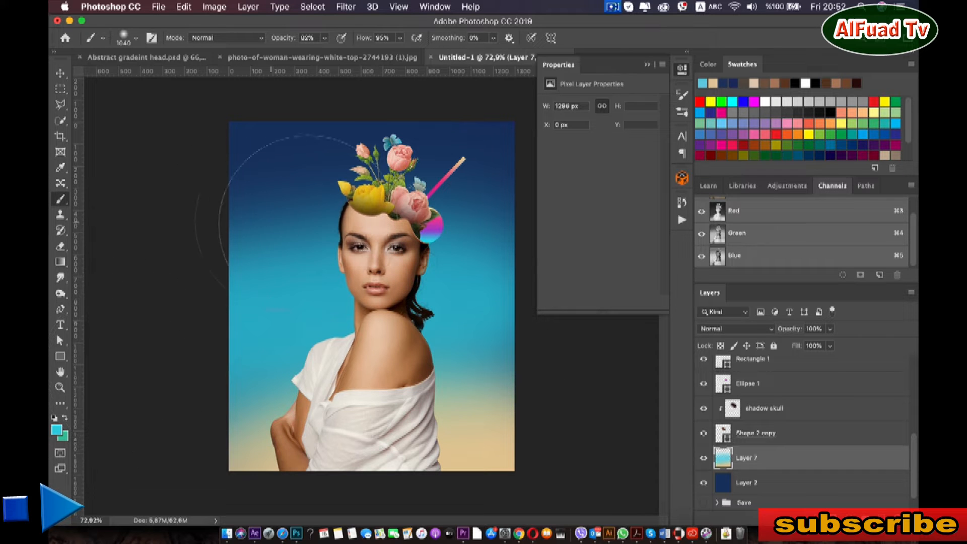
# - Sample magenta-purple from the circle and brush it diagonally over the cyan, undoing the stroke that covers too much
pyautogui.press('i')
pyautogui.click(441, 223)
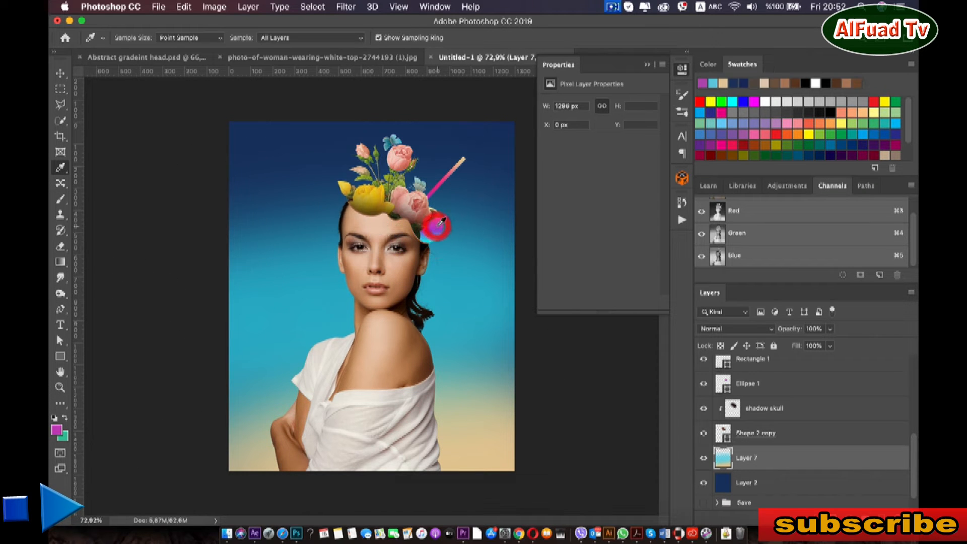
pyautogui.press('b')
pyautogui.moveTo(406, 202); pyautogui.dragTo(288, 295)
pyautogui.moveTo(443, 328); pyautogui.dragTo(146, 351)
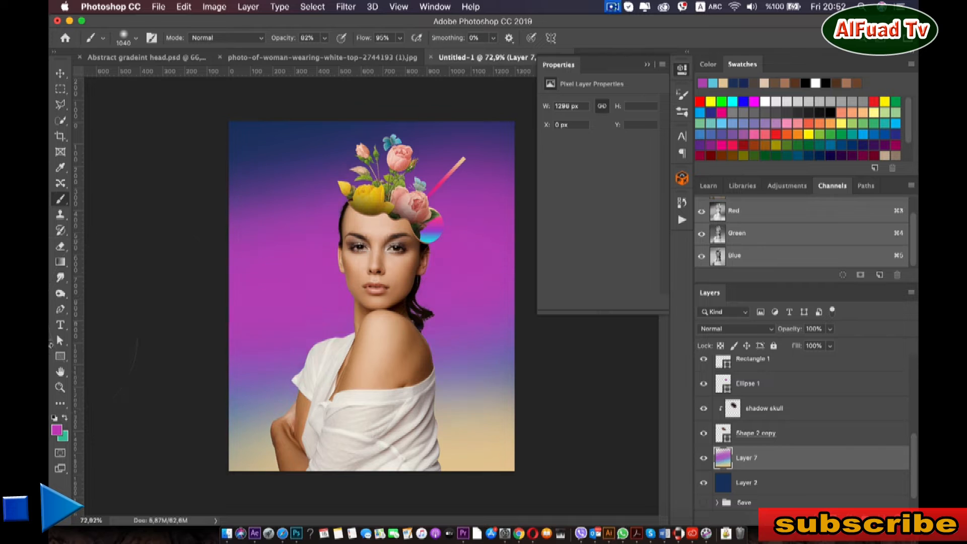
pyautogui.press('super+z')
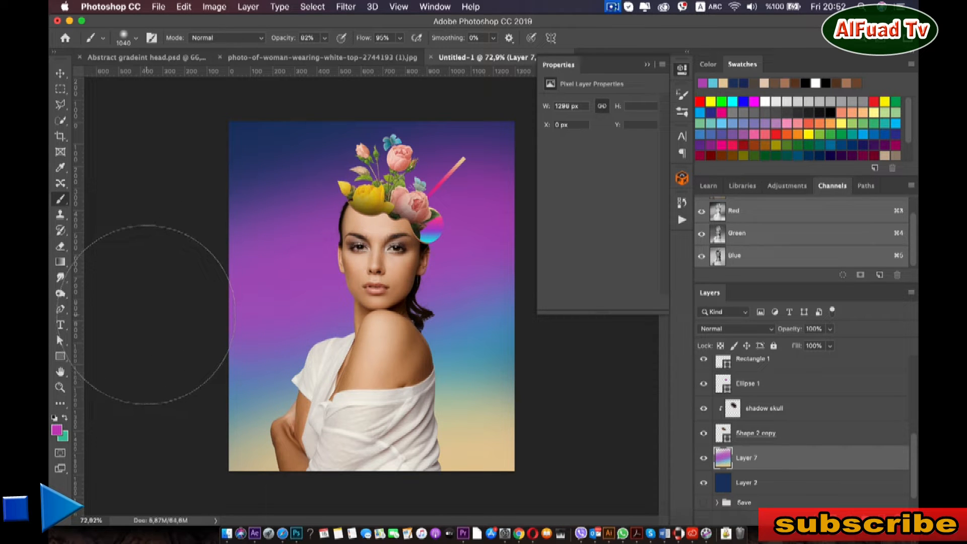
# - Sample the pink from the middle of the stick and brush it across the lower half of the background
pyautogui.press('i')
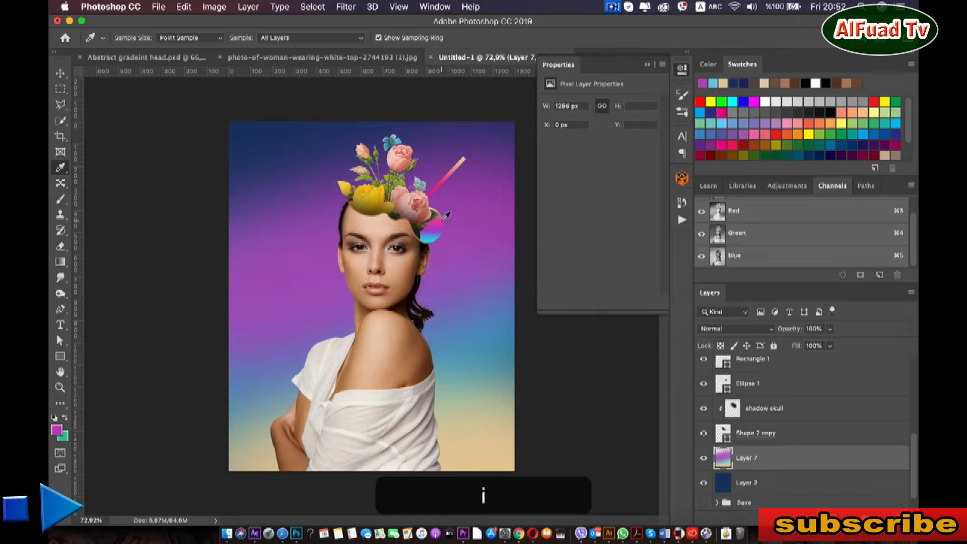
pyautogui.moveTo(445, 217)
pyautogui.mouseDown()
pyautogui.moveTo(451, 237)
pyautogui.moveTo(441, 215)
pyautogui.mouseUp()
pyautogui.click(444, 214)
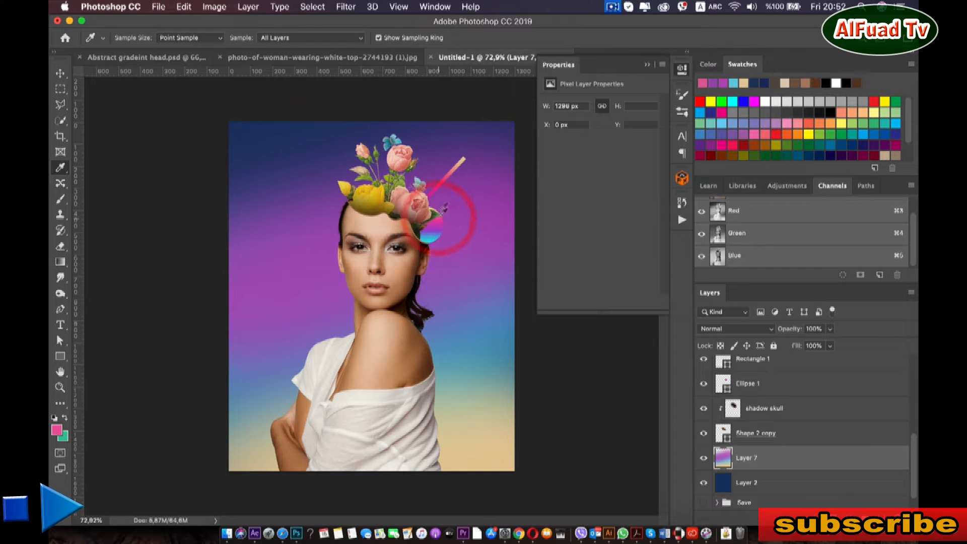
pyautogui.click(445, 177)
pyautogui.click(444, 178)
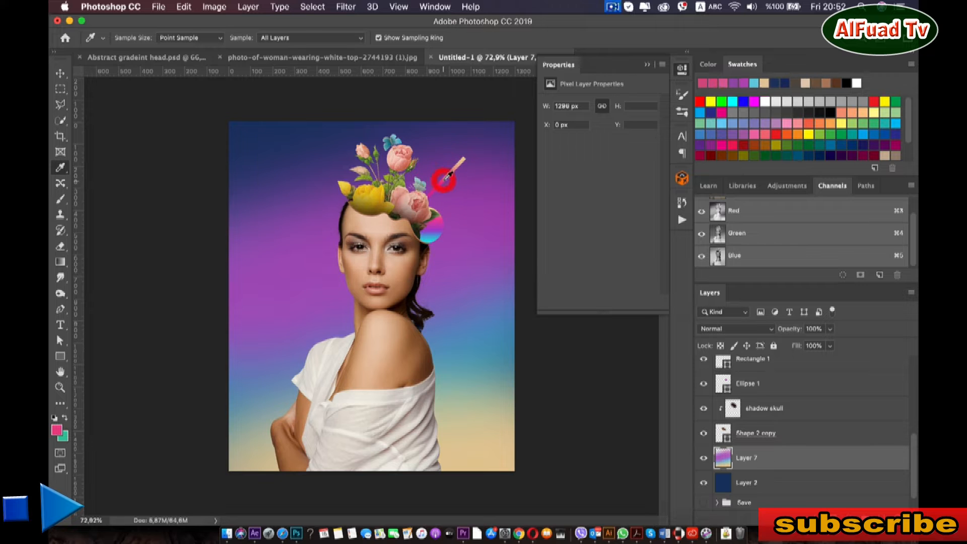
pyautogui.press('b')
pyautogui.moveTo(456, 370); pyautogui.dragTo(77, 372)
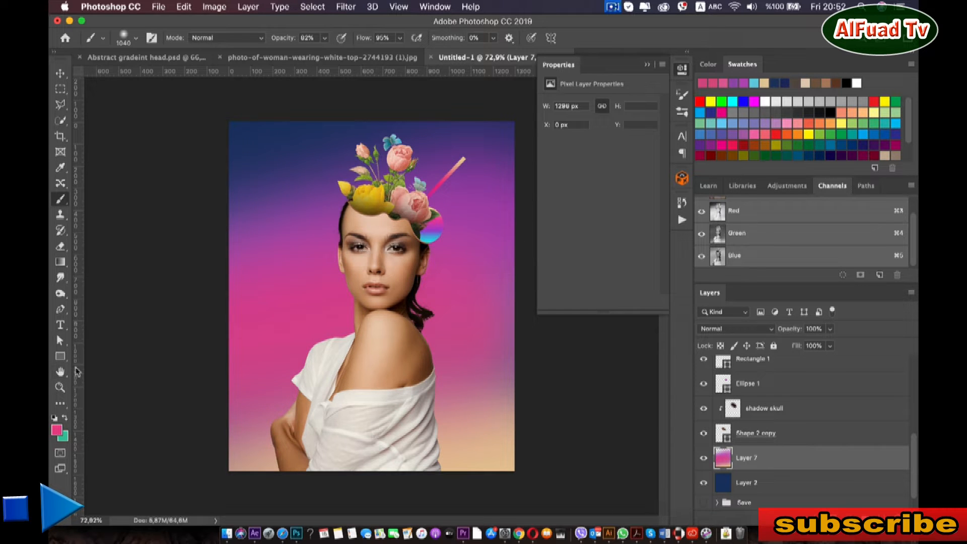
# - Sample violet from the circle and set the brush to 348 px with 49% opacity
pyautogui.press('i')
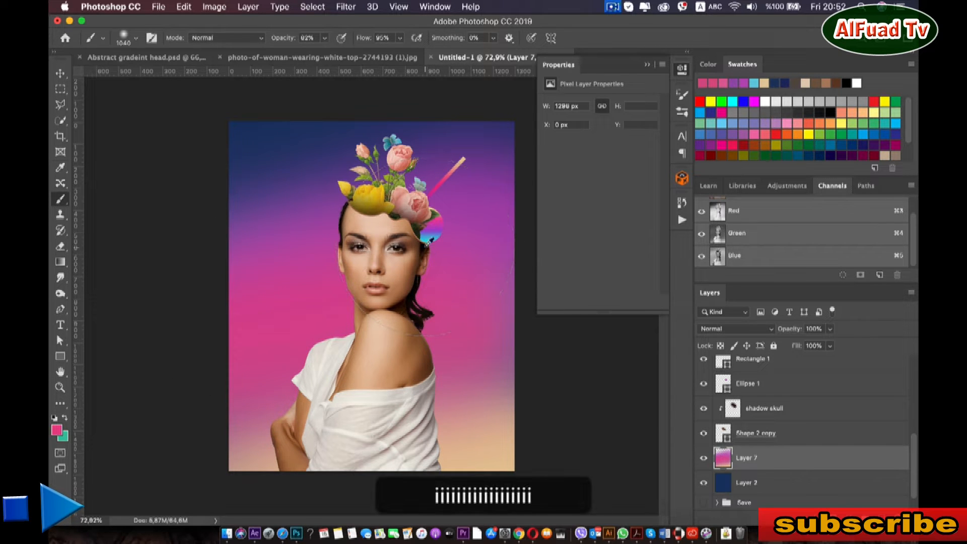
pyautogui.click(441, 226)
pyautogui.rightClick(308, 227)
pyautogui.click(247, 172)
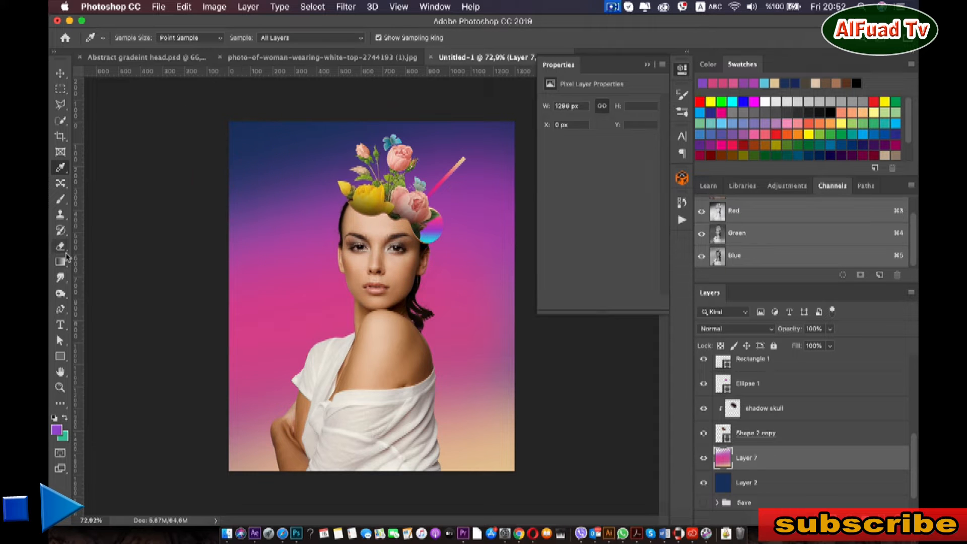
pyautogui.press('b')
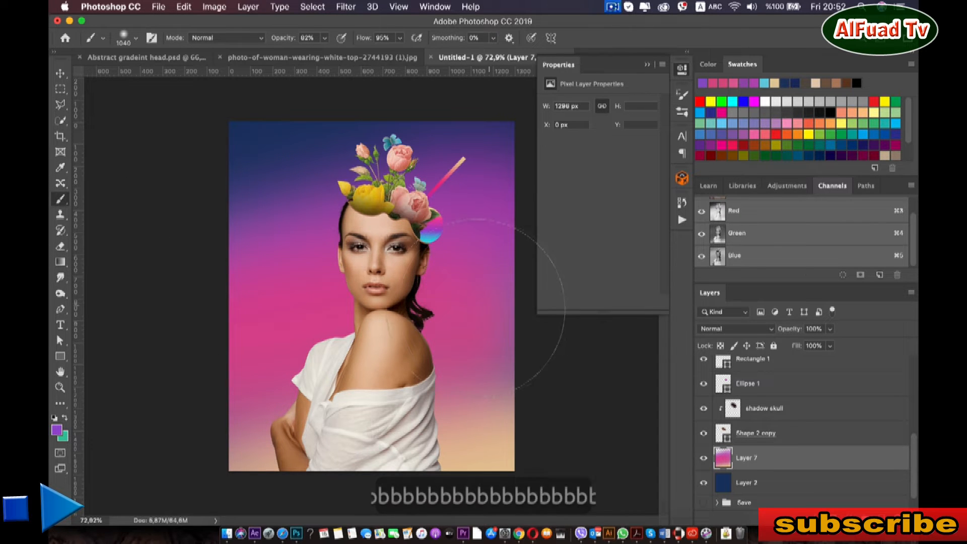
pyautogui.rightClick(473, 304)
pyautogui.click(600, 332)
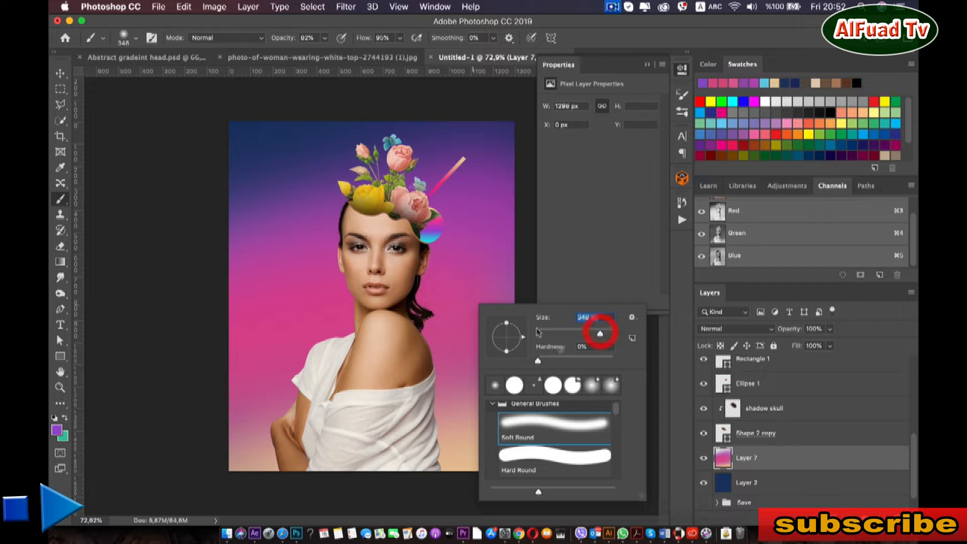
pyautogui.click(325, 38)
pyautogui.moveTo(326, 52); pyautogui.dragTo(307, 54)
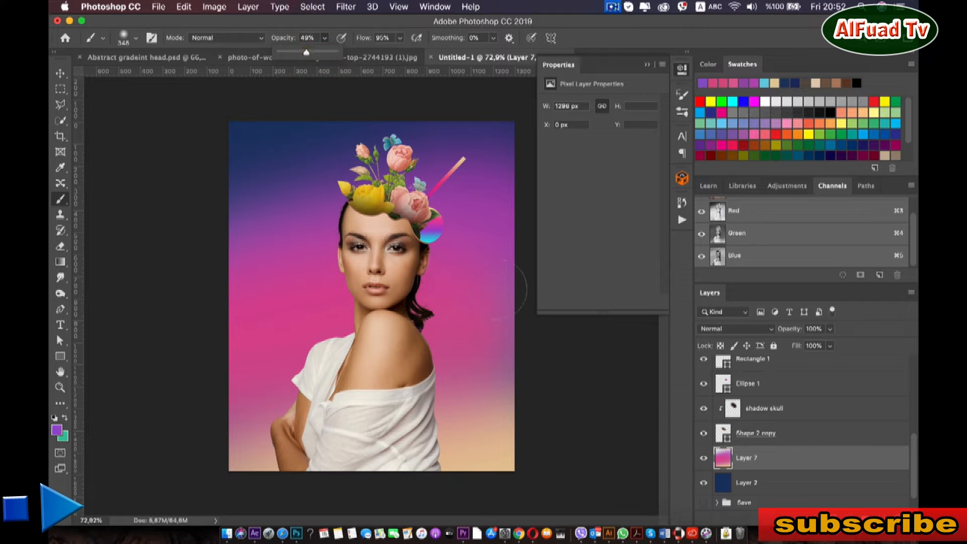
# - Try painting violet over the middle of the background with a 1040 px soft brush
pyautogui.rightClick(471, 304)
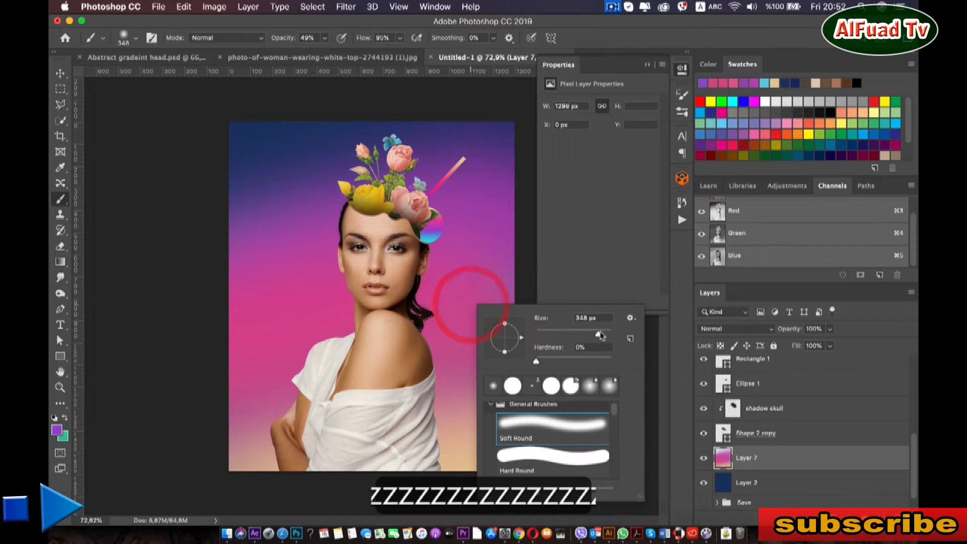
pyautogui.moveTo(599, 334); pyautogui.dragTo(609, 335)
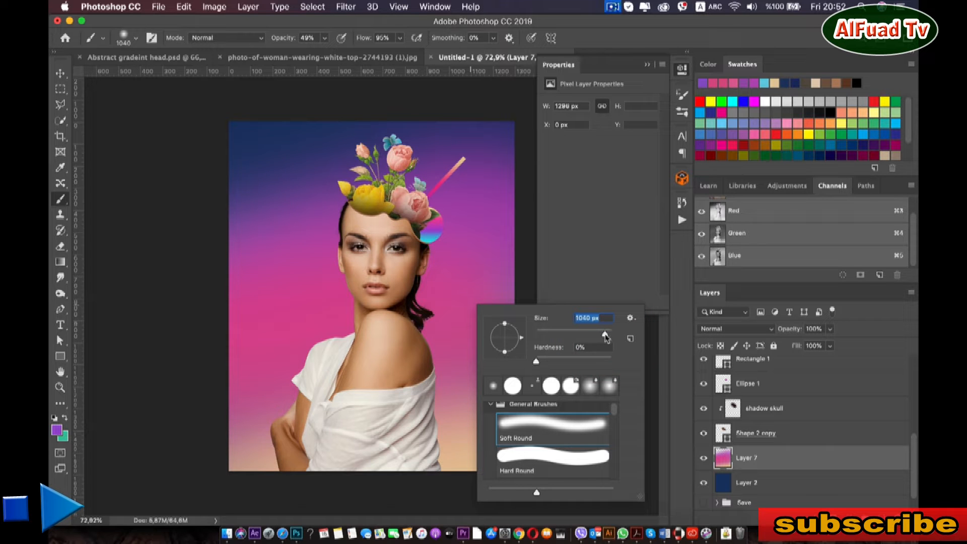
pyautogui.press('Return')
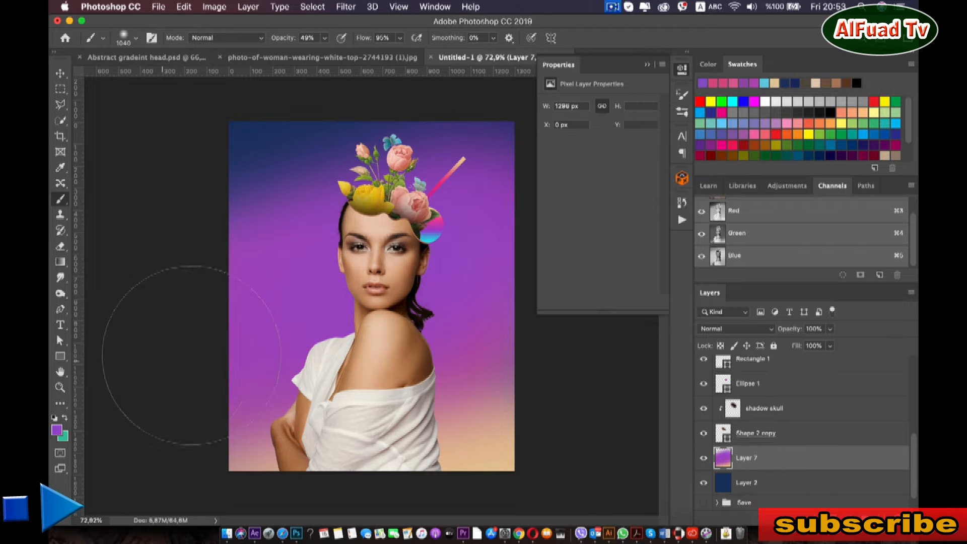
# - Undo the last violet stroke, set the brush size to 508 px, and repaint the violet across the middle
pyautogui.press('super+z')
pyautogui.rightClick(457, 234)
pyautogui.moveTo(596, 261); pyautogui.dragTo(594, 262)
pyautogui.click(595, 260)
pyautogui.press('Return')
# - Sample cyan from the circle's lower edge and brush it diagonally over the upper background, covering the dark blue
pyautogui.press('i')
pyautogui.press('i')
pyautogui.press('i')
pyautogui.click(439, 235)
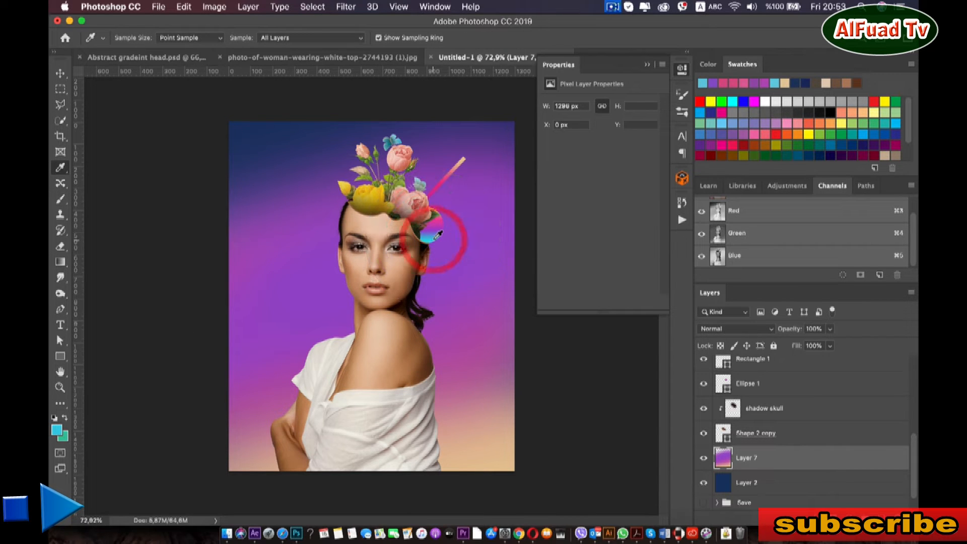
pyautogui.press('b')
pyautogui.moveTo(493, 174)
pyautogui.mouseDown()
pyautogui.moveTo(160, 269)
pyautogui.moveTo(120, 325)
pyautogui.mouseUp()
pyautogui.moveTo(542, 139); pyautogui.dragTo(162, 301)
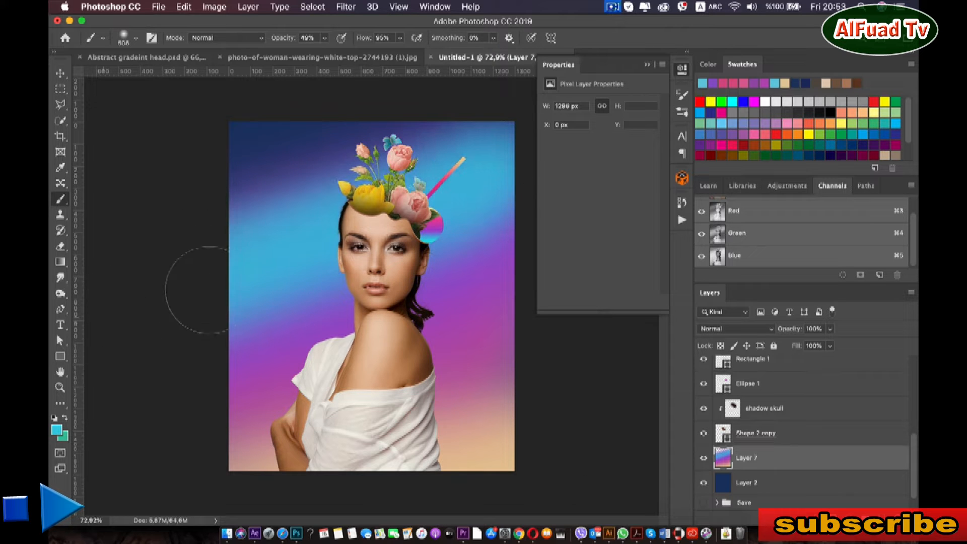
pyautogui.moveTo(491, 209)
pyautogui.mouseDown()
pyautogui.moveTo(313, 97)
pyautogui.moveTo(157, 156)
pyautogui.mouseUp()
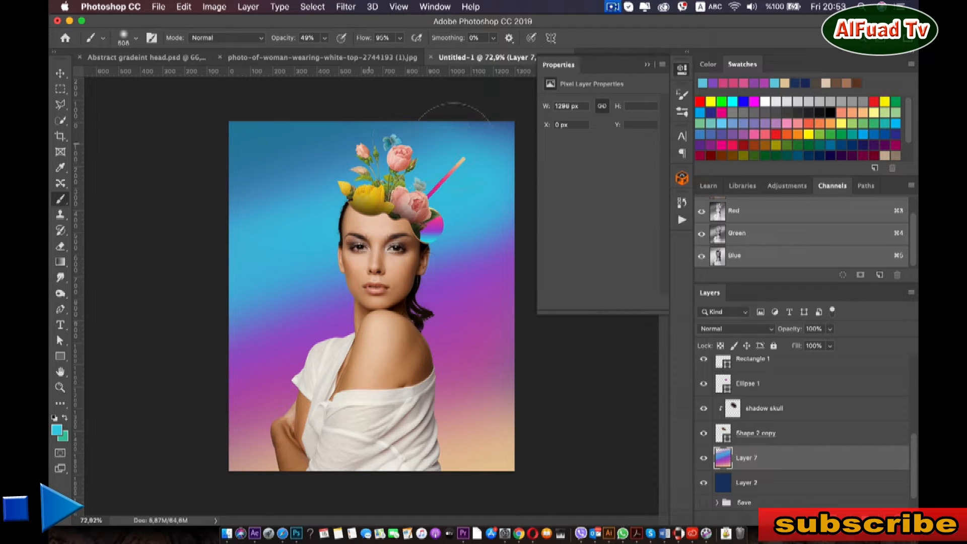
pyautogui.moveTo(211, 237)
pyautogui.mouseDown()
pyautogui.moveTo(383, 161)
pyautogui.moveTo(171, 146)
pyautogui.mouseUp()
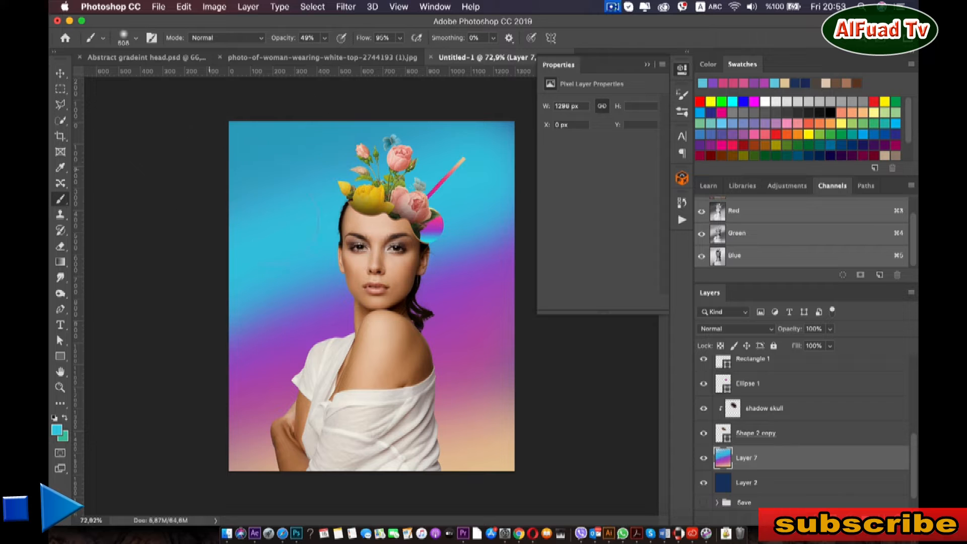
# - Sample beige from the stick's tip and blend it along the lower background with the brush at 22% opacity
pyautogui.press('i')
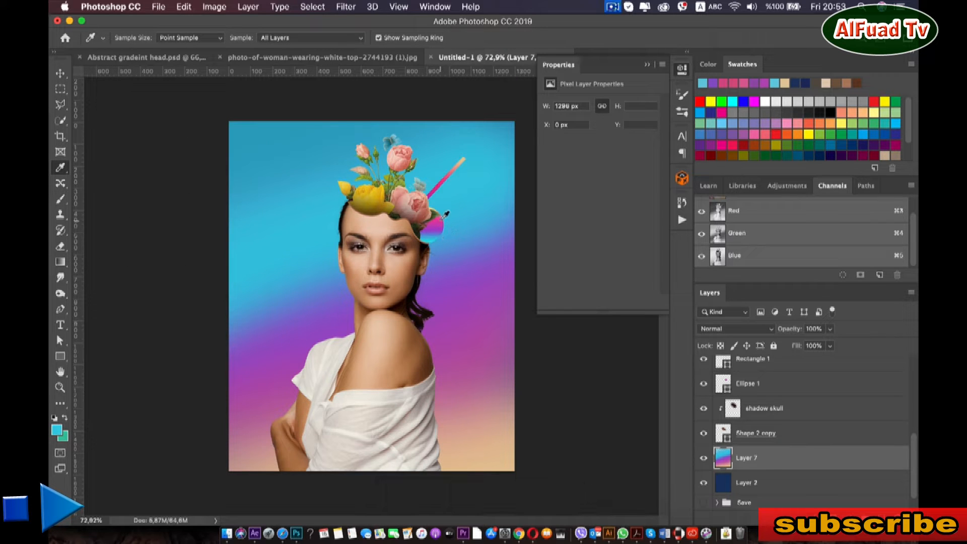
pyautogui.click(461, 161)
pyautogui.press('b')
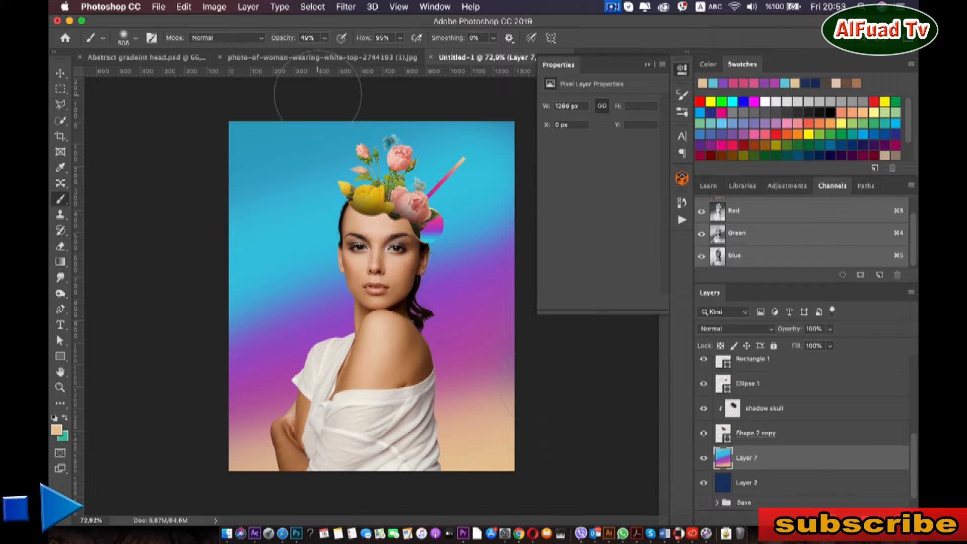
pyautogui.click(326, 38)
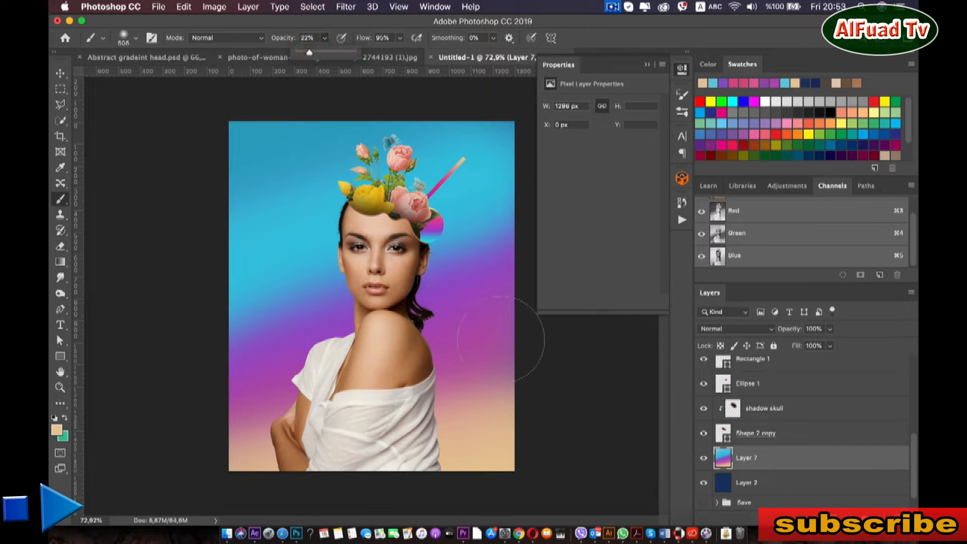
pyautogui.moveTo(505, 348); pyautogui.dragTo(83, 508)
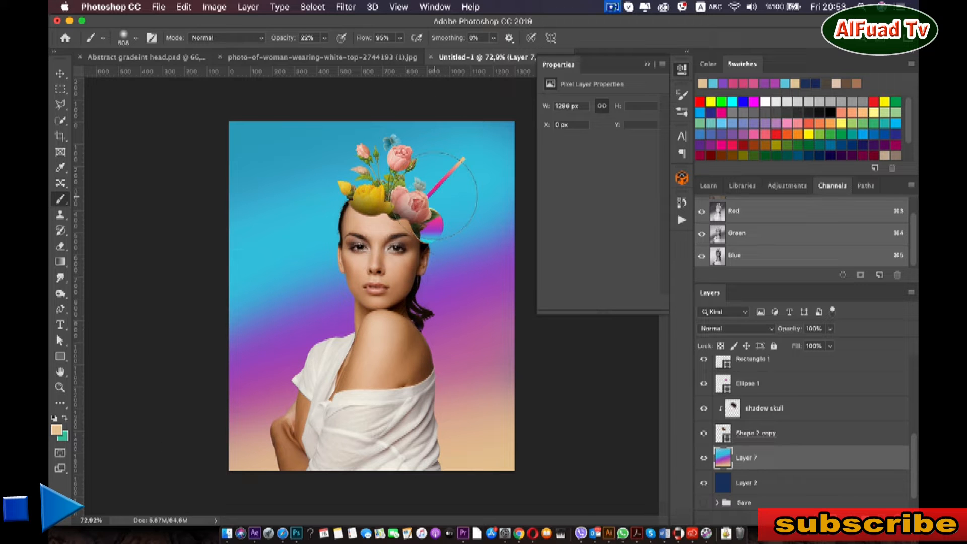
# - Sample pink from the stick and brush a soft diagonal pink band between the violet and beige areas
pyautogui.press('i')
pyautogui.click(450, 175)
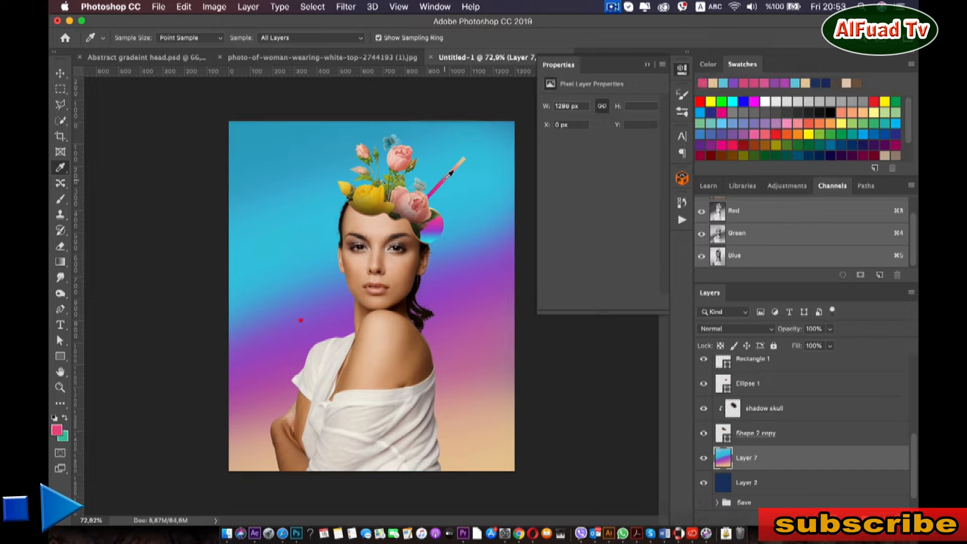
pyautogui.press('b')
pyautogui.moveTo(474, 345); pyautogui.dragTo(131, 464)
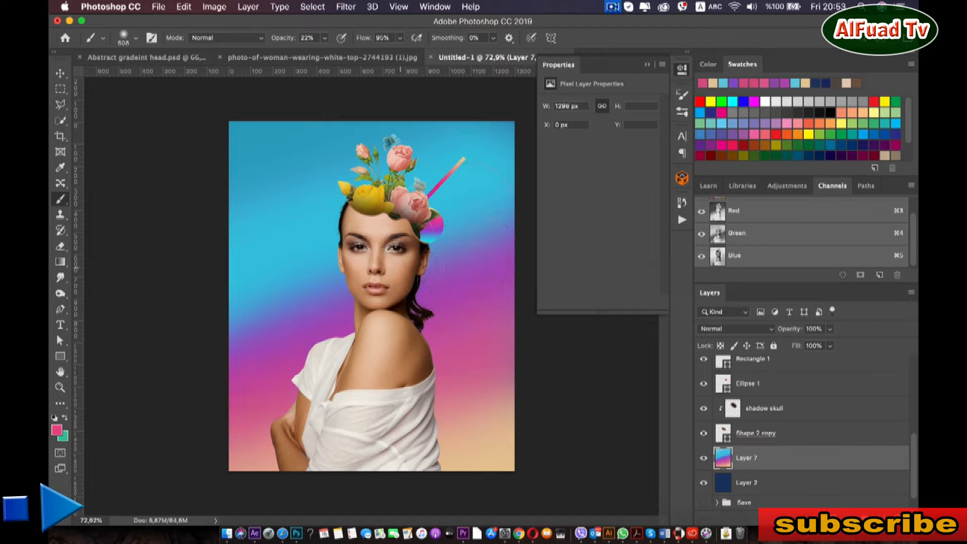
# - Sample violet from the gradient circle and brush it diagonally between the cyan and pink areas of the background
pyautogui.press('i')
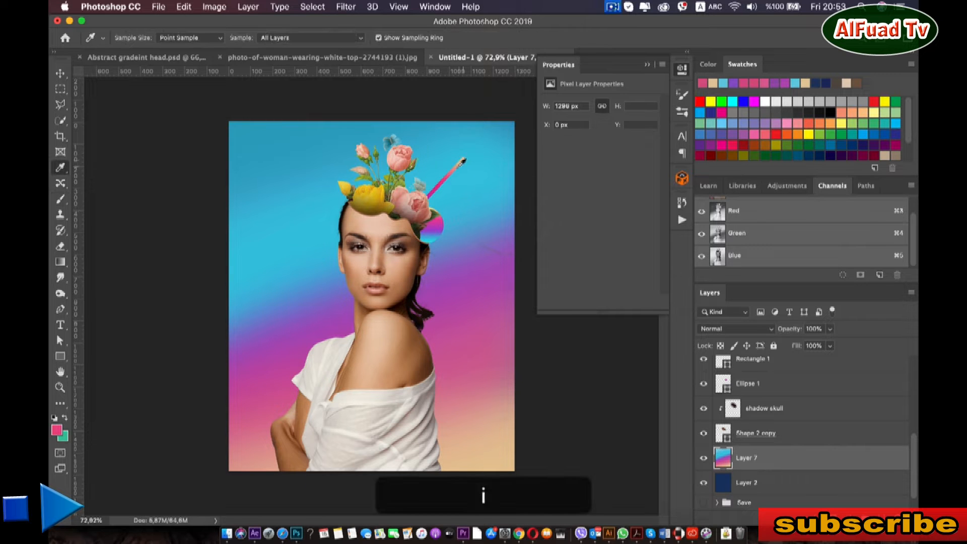
pyautogui.click(441, 223)
pyautogui.press('b')
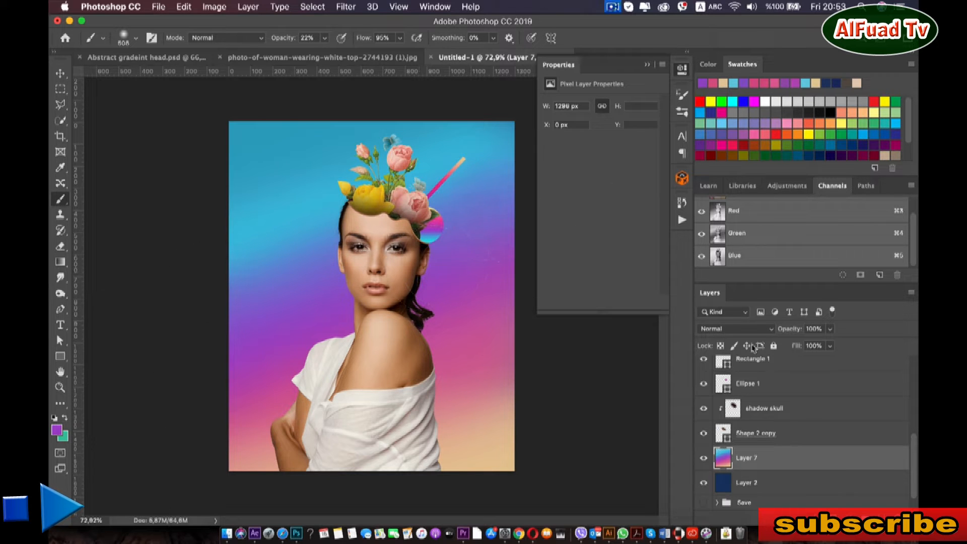
# - Add a white layer mask to Layer 7
pyautogui.click(760, 480)
pyautogui.click(760, 461)
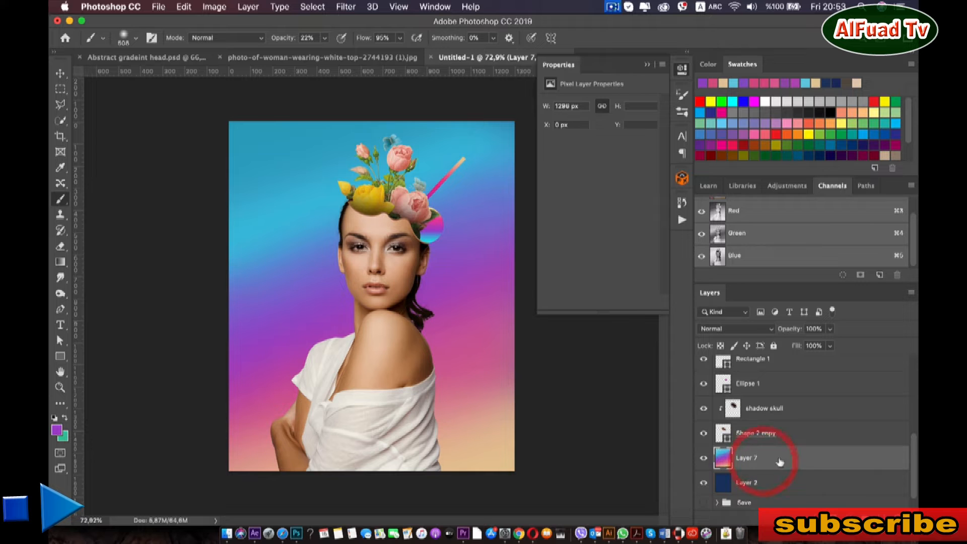
pyautogui.click(832, 516)
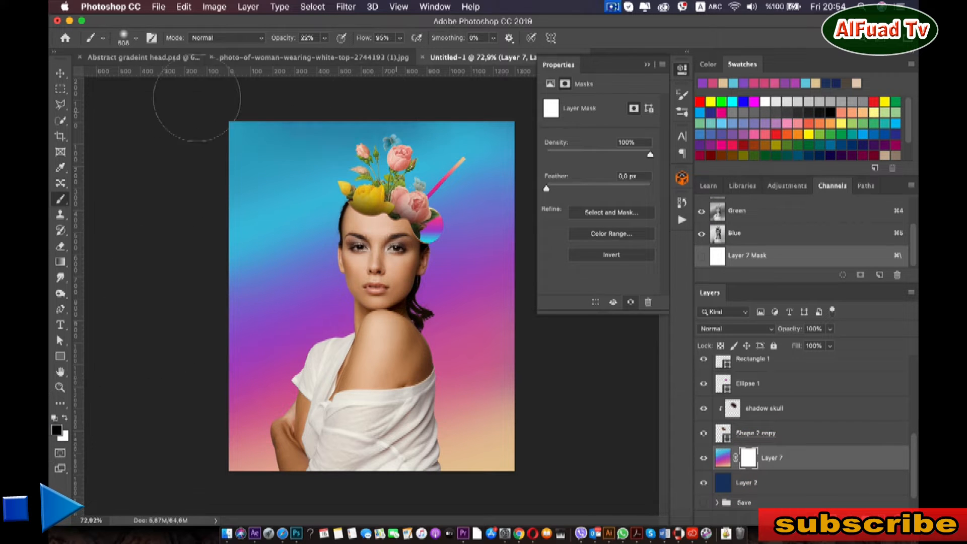
# - Set the brush size to 1400 px and paint black on Layer 7's mask over both upper corners of the background
pyautogui.rightClick(336, 184)
pyautogui.moveTo(470, 213); pyautogui.dragTo(474, 217)
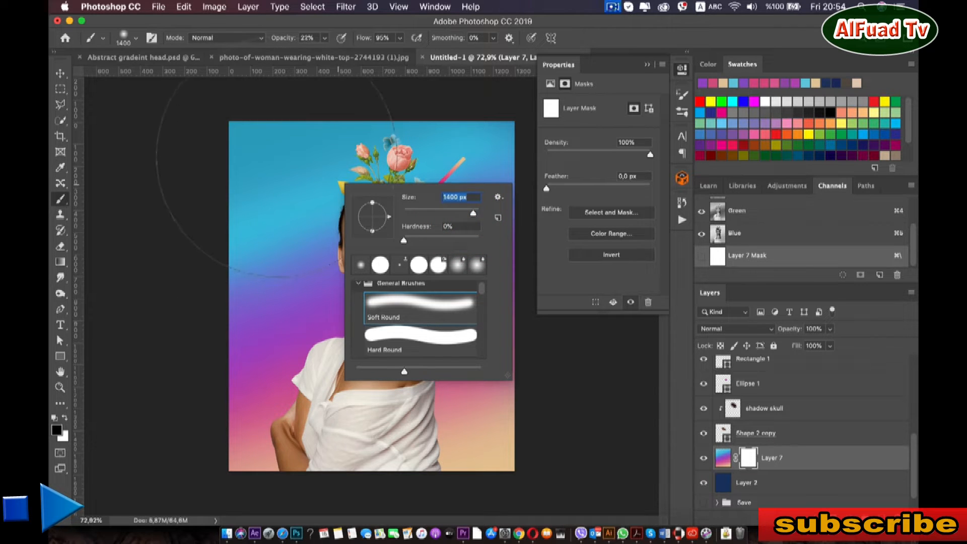
pyautogui.click(277, 159)
pyautogui.click(475, 152)
pyautogui.click(474, 153)
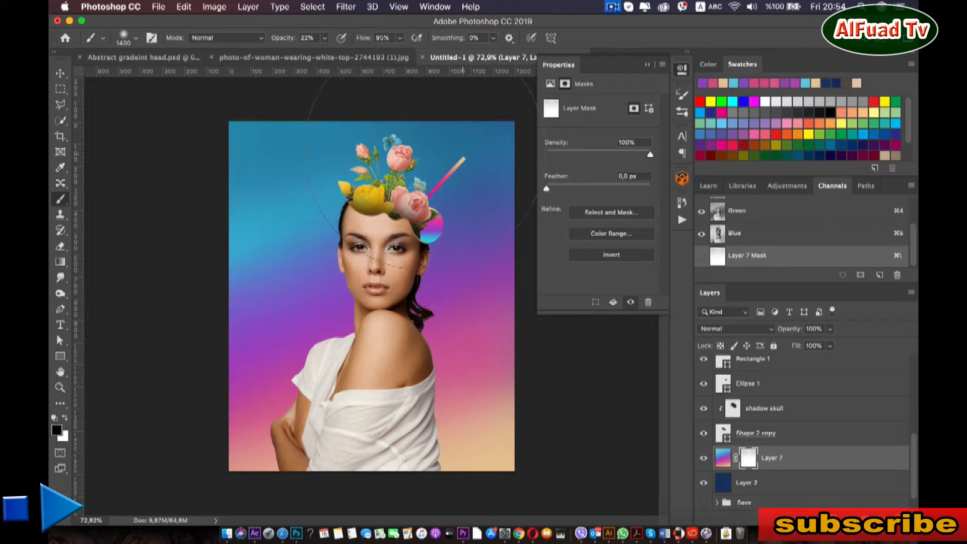
# - Brush more black on Layer 7's mask across the upper background and undo the excess strokes
pyautogui.click(265, 166)
pyautogui.click(488, 134)
pyautogui.moveTo(279, 149); pyautogui.dragTo(250, 166)
pyautogui.click(363, 162)
pyautogui.press('super+z')
pyautogui.press('super+z')
pyautogui.press('super+z')
pyautogui.press('super+z')
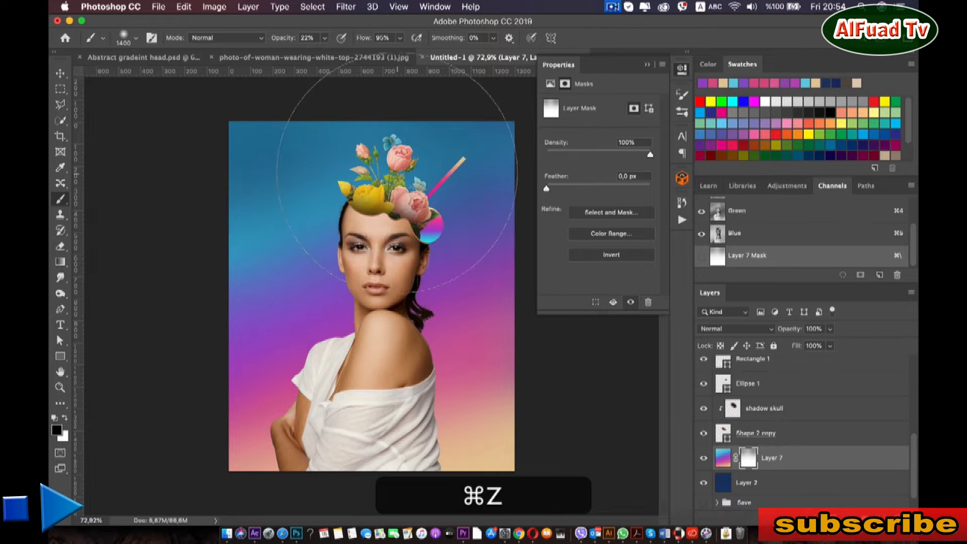
# - Set the brush size to 444 px and brush black on Layer 7's mask along the background's upper edge
pyautogui.rightClick(398, 176)
pyautogui.press('[')
pyautogui.press('[')
pyautogui.press('[')
pyautogui.press('[')
pyautogui.press('[')
pyautogui.press('[')
pyautogui.press('[')
pyautogui.press('[')
pyautogui.press('[')
pyautogui.press('[')
pyautogui.press('[')
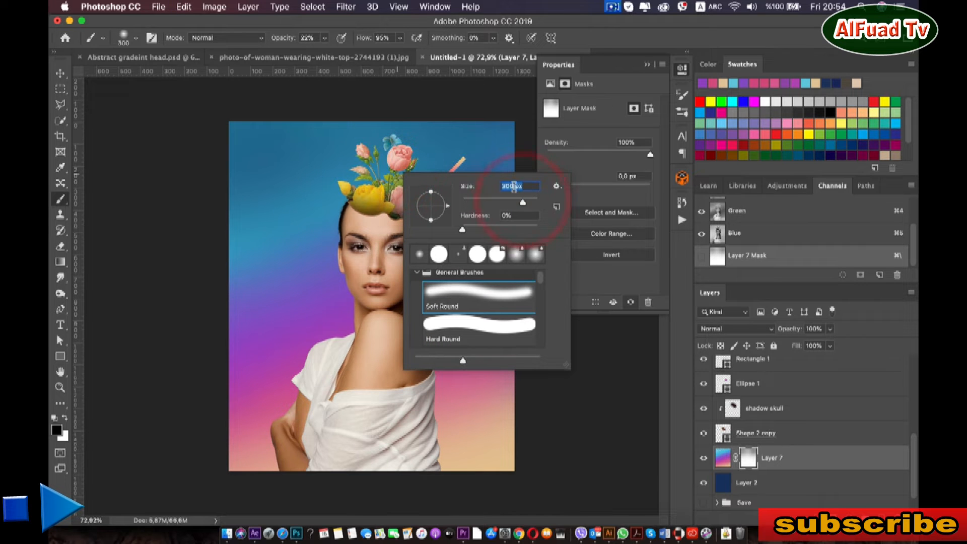
pyautogui.moveTo(496, 131); pyautogui.dragTo(183, 120)
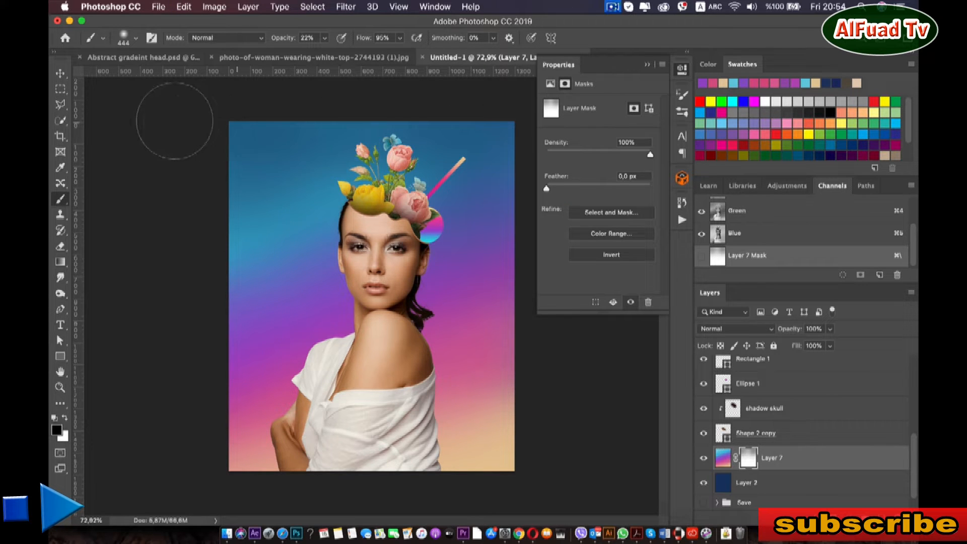
# - Pick a dark navy foreground color and brush it over the upper part of Layer 2
pyautogui.click(745, 482)
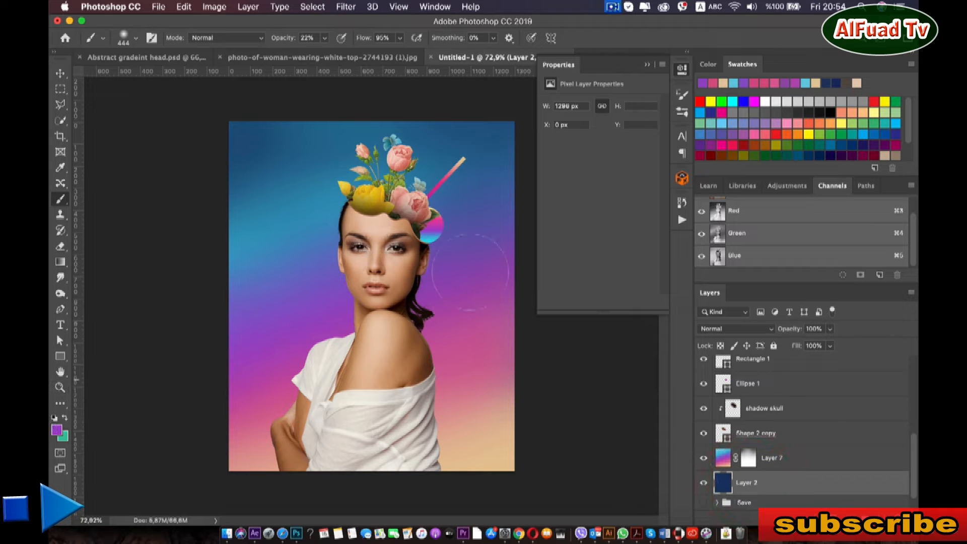
pyautogui.click(58, 432)
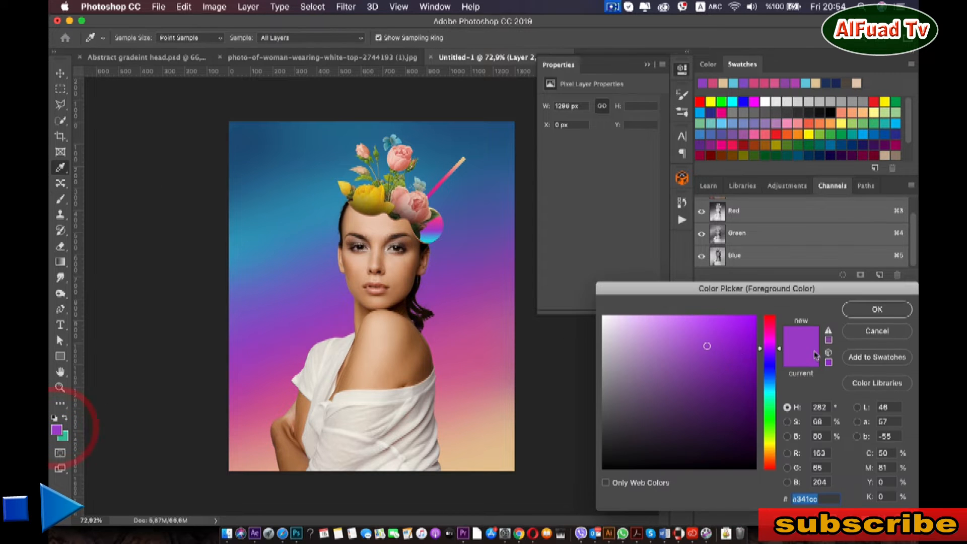
pyautogui.moveTo(778, 350); pyautogui.dragTo(752, 443)
pyautogui.click(877, 308)
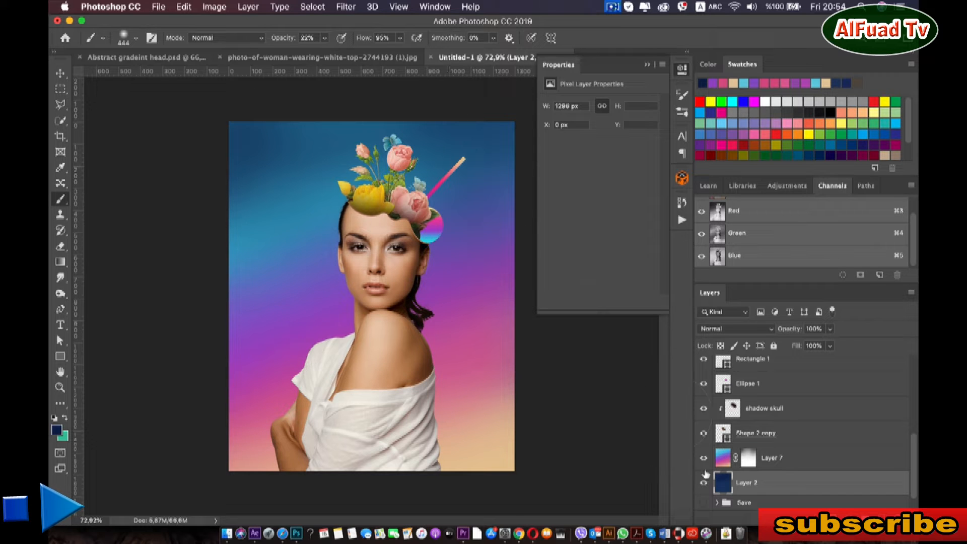
# - Try to hide more of the cyan around the flowers by brushing black on Layer 7's mask
pyautogui.click(748, 457)
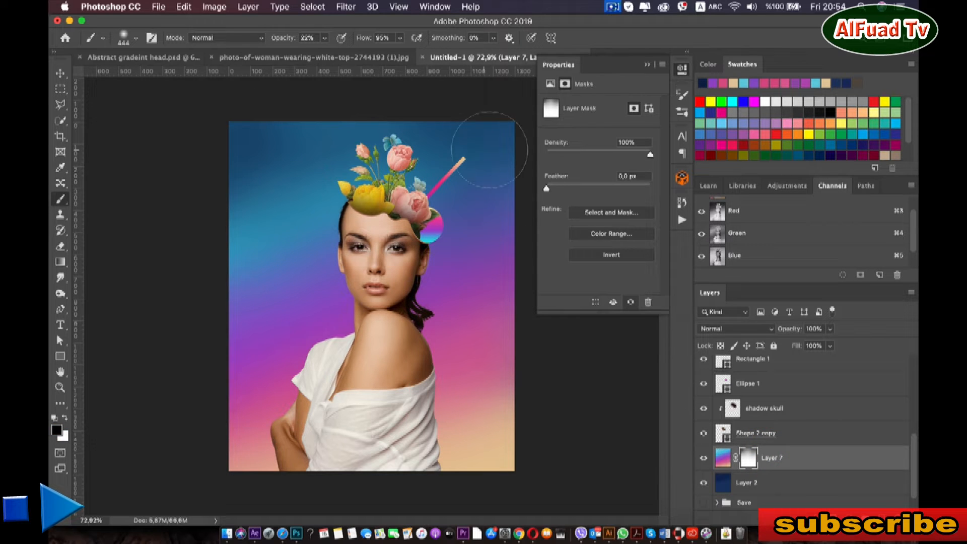
pyautogui.moveTo(354, 168)
pyautogui.mouseDown()
pyautogui.moveTo(181, 190)
pyautogui.moveTo(190, 225)
pyautogui.moveTo(206, 236)
pyautogui.mouseUp()
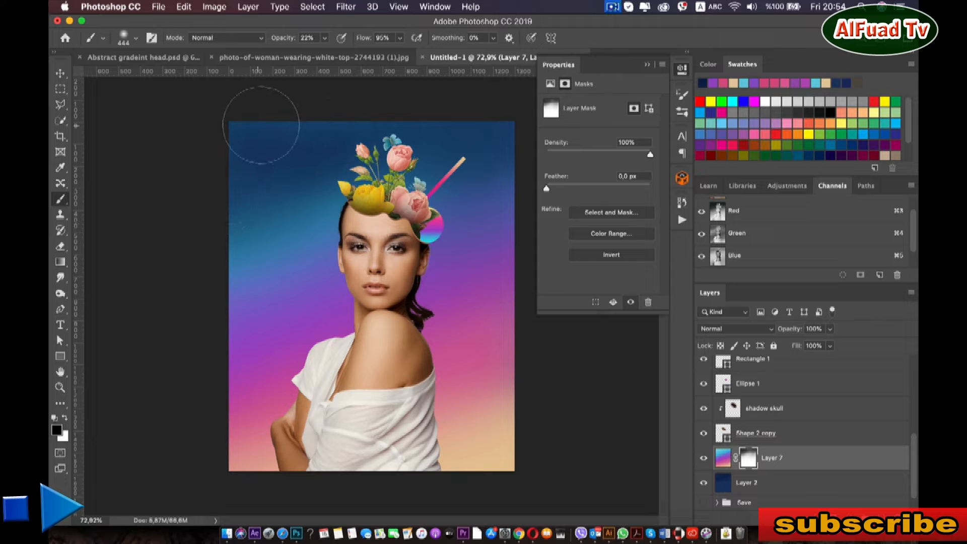
pyautogui.press('super+z')
pyautogui.press('super+z')
pyautogui.press('super+z')
pyautogui.press('super+z')
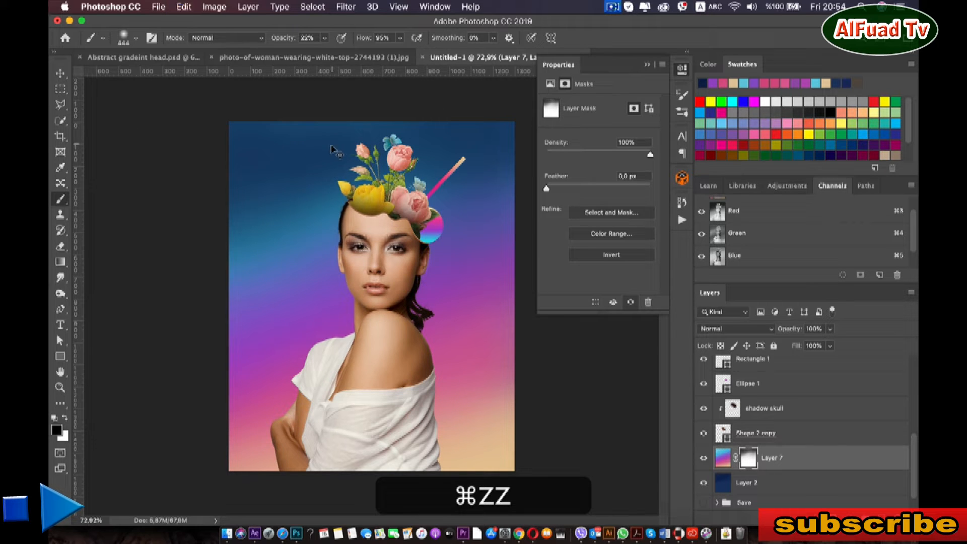
pyautogui.press('super+z')
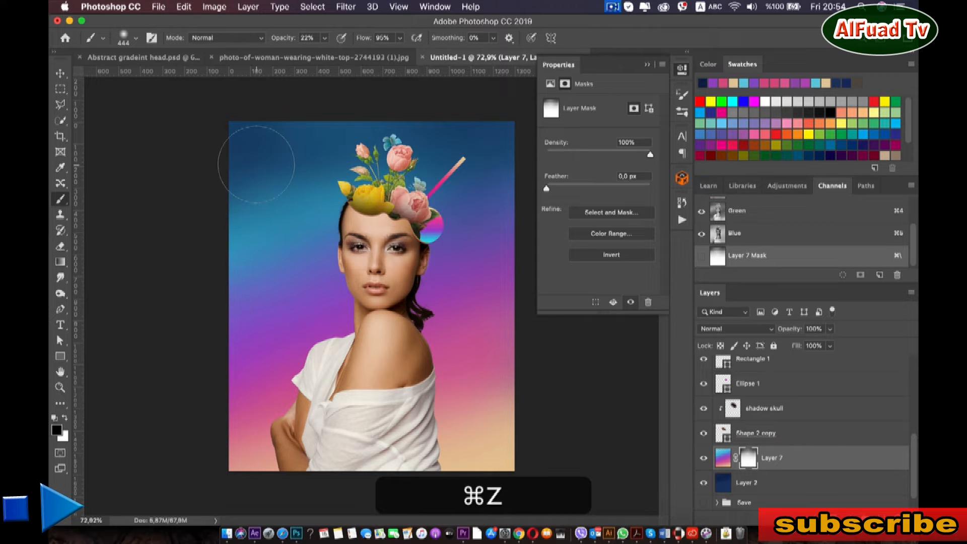
# - Set the brush size to 1760 px and brush dark navy on Layer 7 over both upper corners
pyautogui.rightClick(255, 165)
pyautogui.moveTo(387, 193); pyautogui.dragTo(394, 193)
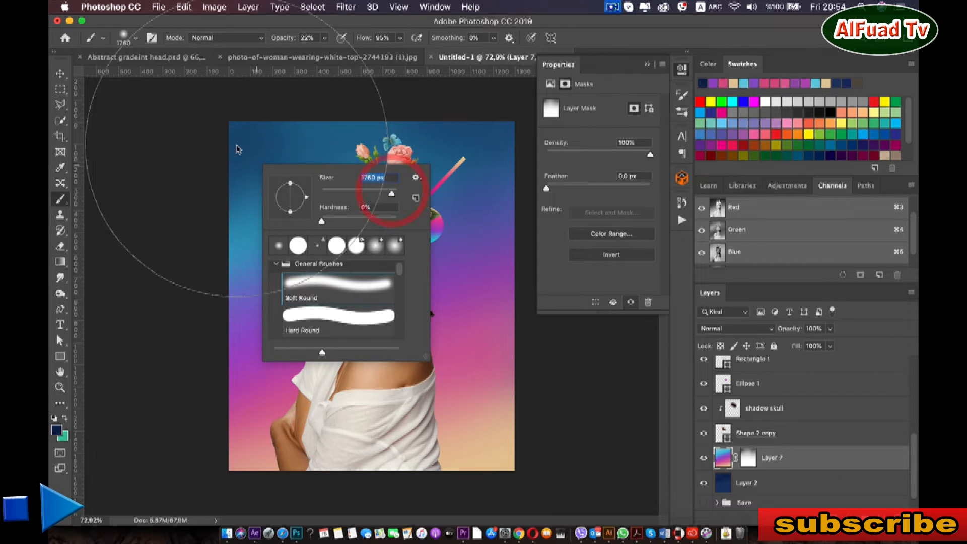
pyautogui.click(236, 148)
pyautogui.click(461, 156)
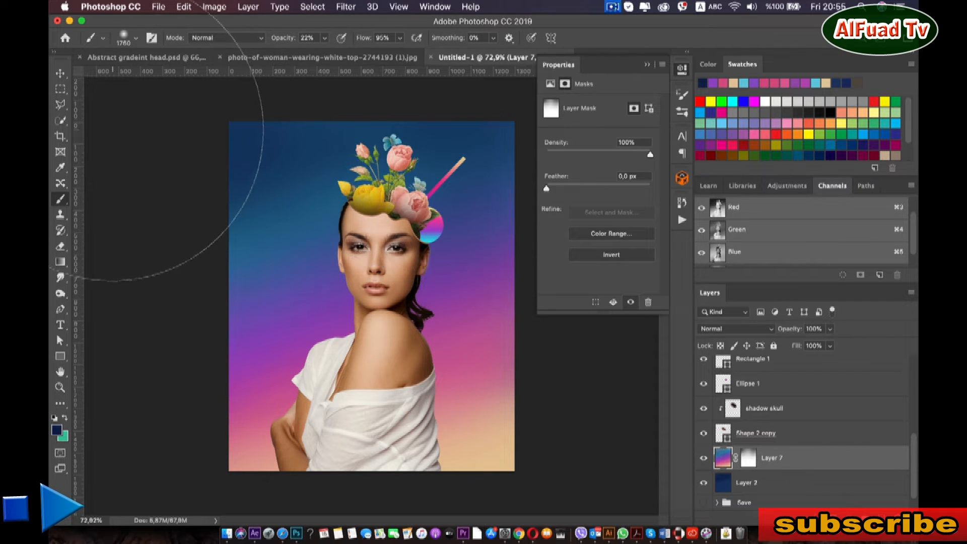
pyautogui.press('v')
pyautogui.click(230, 143)
pyautogui.press('super+minus')
pyautogui.press('super+minus')
pyautogui.click(165, 169)
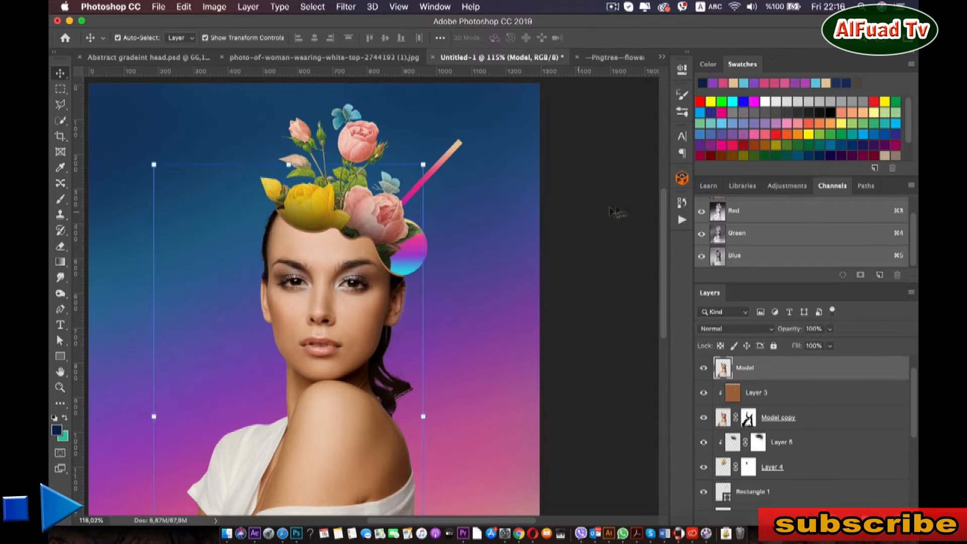
pyautogui.click(616, 205)
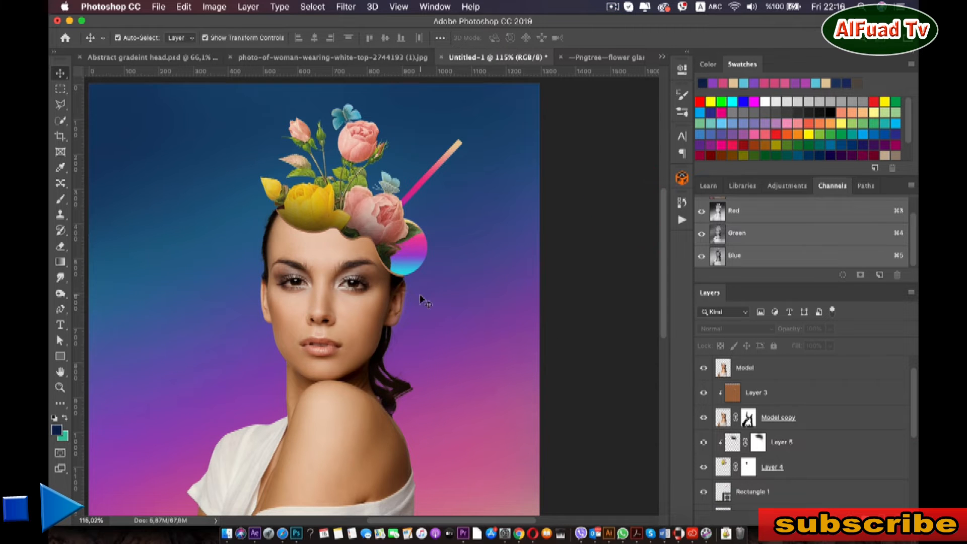
# - Create a new layer directly above the Model layer and name it fix
pyautogui.scroll(6, 403, 275)
pyautogui.moveTo(428, 222)
pyautogui.mouseDown()
pyautogui.moveTo(412, 249)
pyautogui.moveTo(421, 229)
pyautogui.moveTo(410, 229)
pyautogui.mouseUp()
pyautogui.scroll(3, 421, 258)
pyautogui.press('super+plus')
pyautogui.press('super+plus')
pyautogui.press('super+plus')
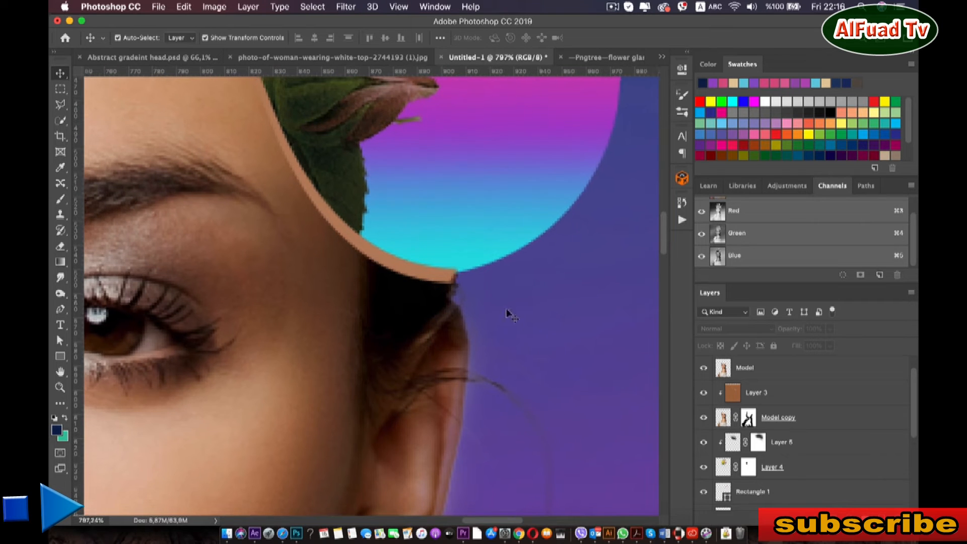
pyautogui.scroll(1, 706, 388)
pyautogui.click(744, 380)
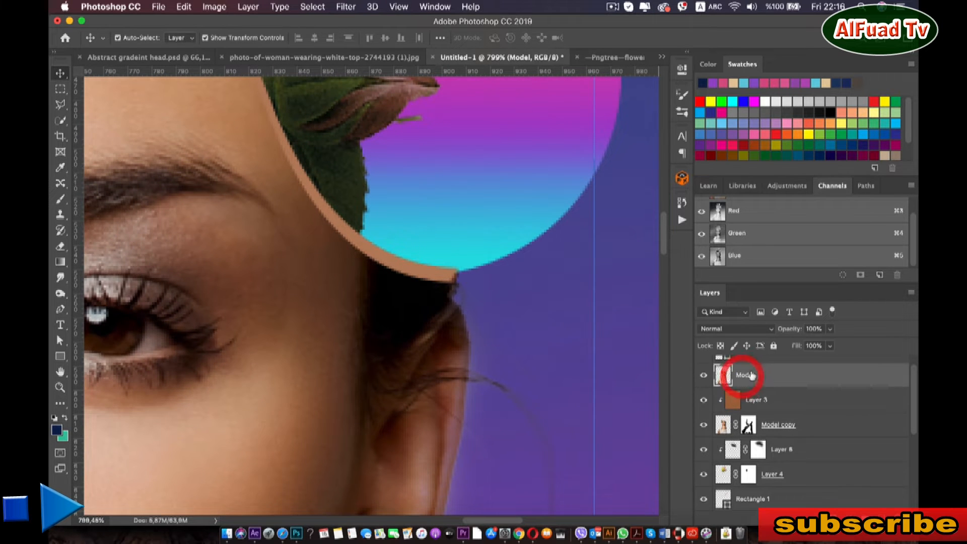
pyautogui.click(703, 376)
pyautogui.click(702, 377)
pyautogui.scroll(2, 781, 391)
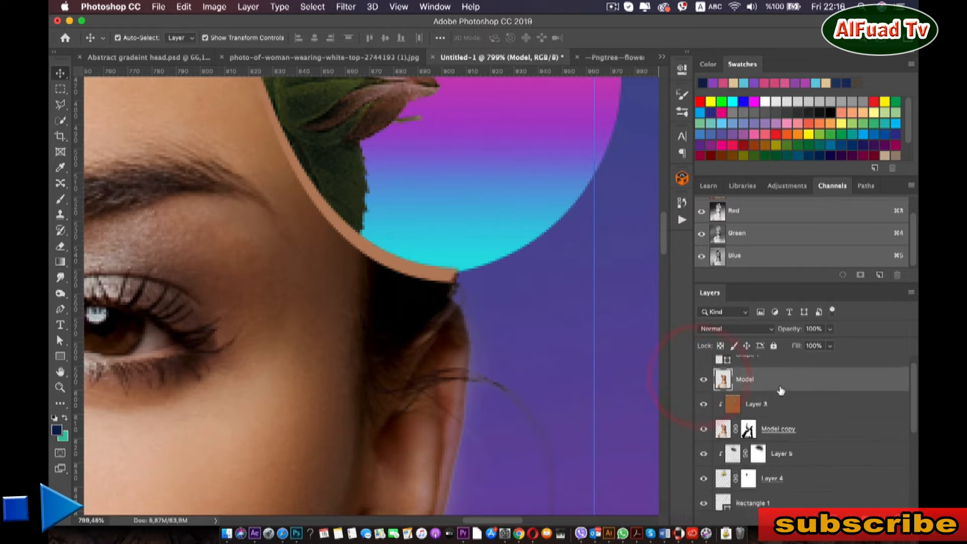
pyautogui.click(880, 514)
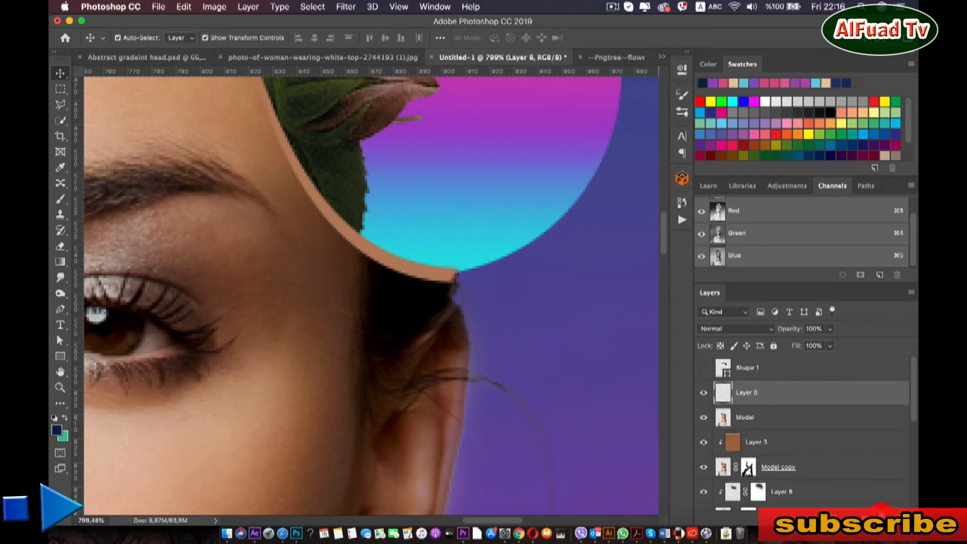
pyautogui.doubleClick(747, 394)
pyautogui.write('fix')
pyautogui.press('Return')
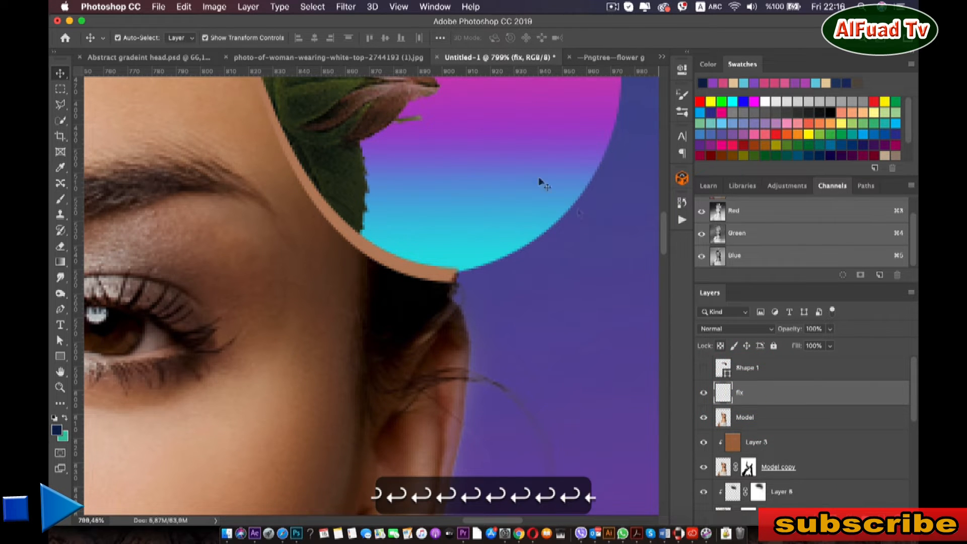
# - Sample the tan color from the head rim's end above the ear and set the brush size to 6 px
pyautogui.scroll(5, 456, 272)
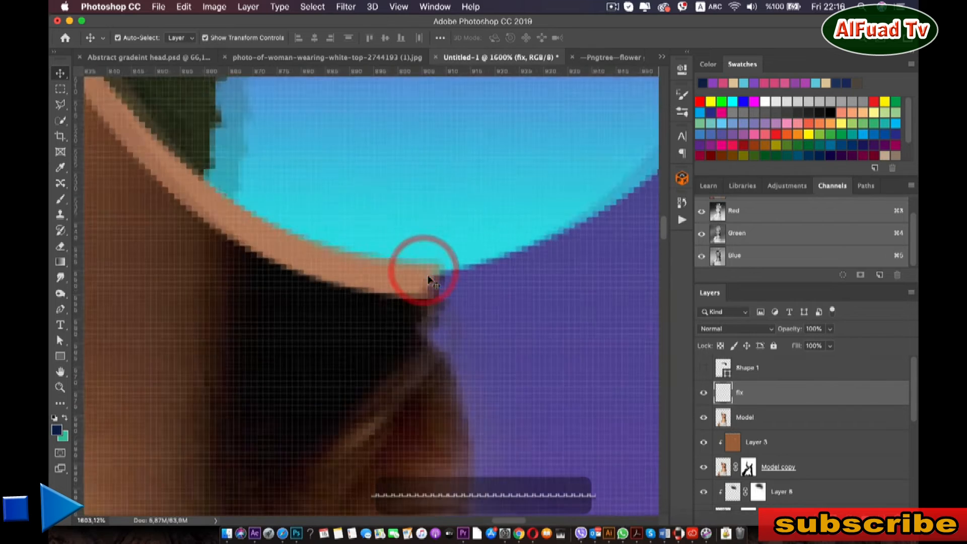
pyautogui.scroll(2, 429, 280)
pyautogui.click(61, 199)
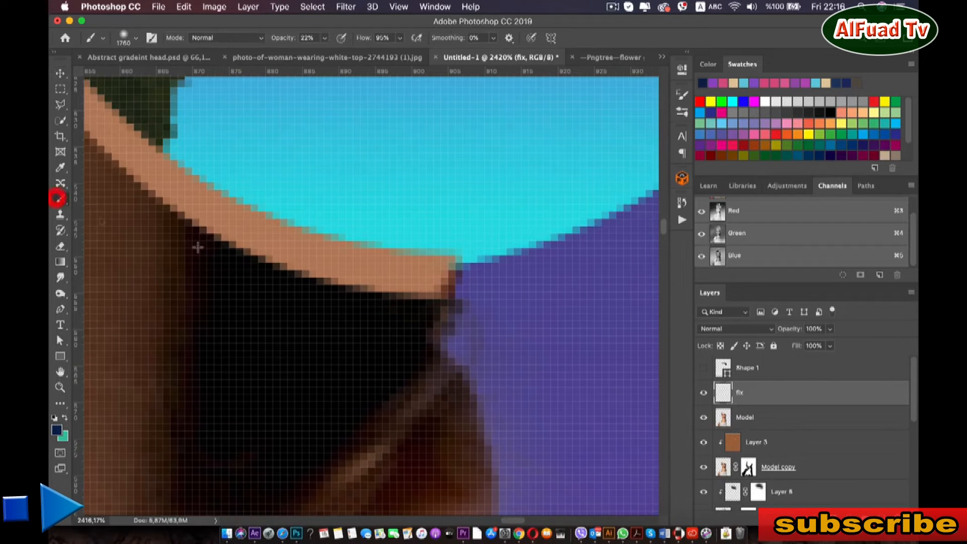
pyautogui.press('i')
pyautogui.click(431, 265)
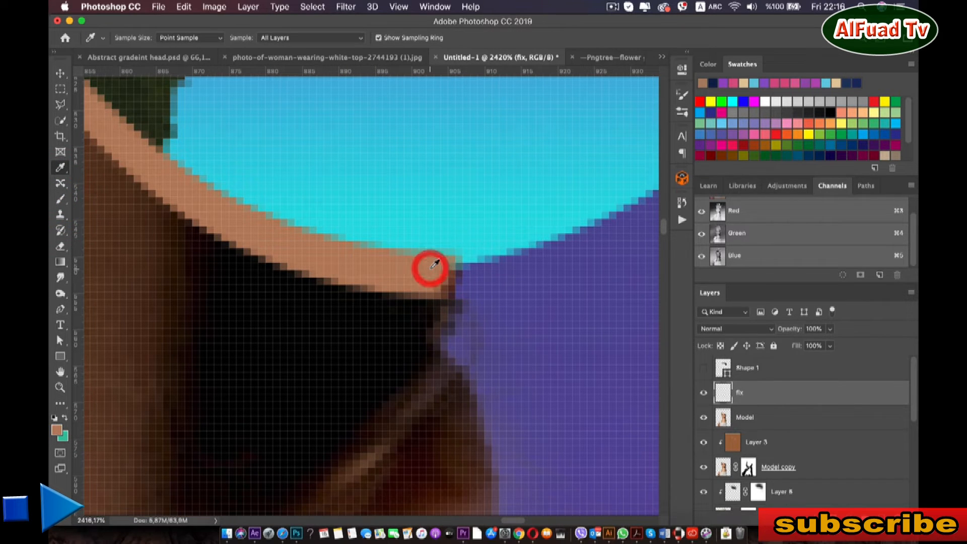
pyautogui.press('b')
pyautogui.rightClick(431, 268)
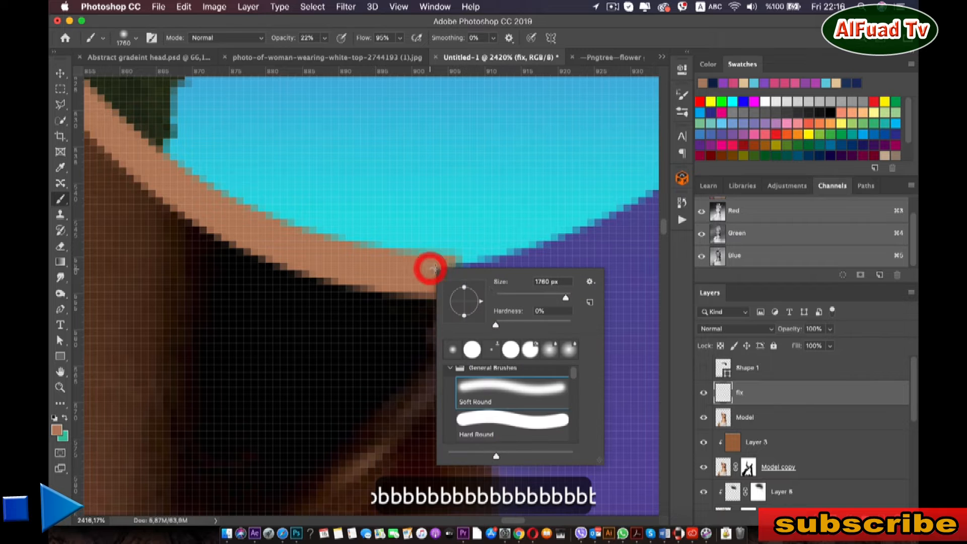
pyautogui.write('14')
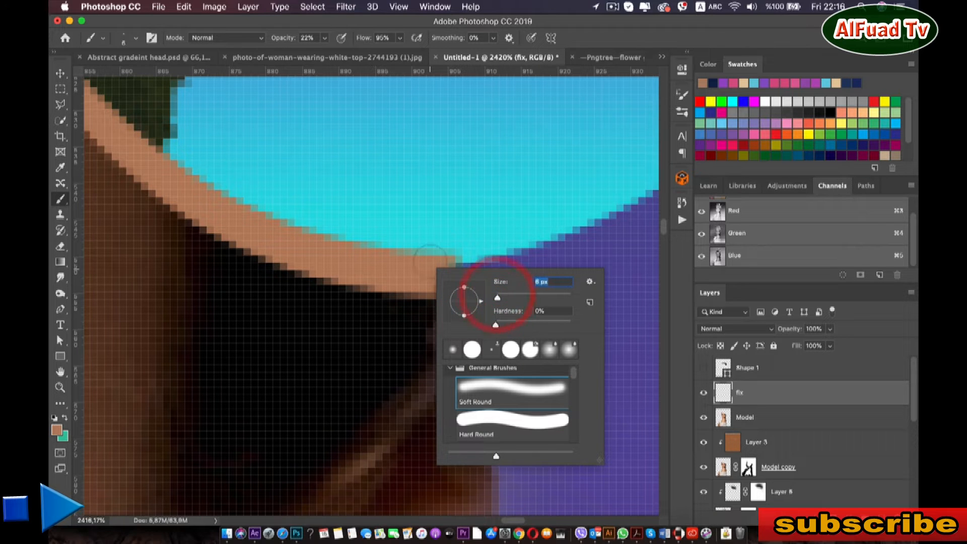
# - Paint tan dabs on the fix layer to extend and smooth the rim's end where it meets the gradient circle
pyautogui.click(430, 272)
pyautogui.click(449, 275)
pyautogui.click(450, 276)
pyautogui.click(451, 275)
pyautogui.click(452, 277)
pyautogui.click(452, 275)
pyautogui.click(452, 277)
pyautogui.click(452, 279)
pyautogui.click(452, 279)
pyautogui.click(454, 274)
pyautogui.click(456, 271)
pyautogui.click(460, 267)
pyautogui.click(461, 267)
pyautogui.click(458, 274)
pyautogui.click(453, 281)
pyautogui.click(456, 274)
pyautogui.click(463, 273)
pyautogui.click(460, 281)
pyautogui.click(458, 281)
# - Examine the retouched rim end in relation to the whole head and background
pyautogui.press('super+minus')
pyautogui.press('super+minus')
pyautogui.press('super+minus')
pyautogui.press('super+minus')
pyautogui.press('super+minus')
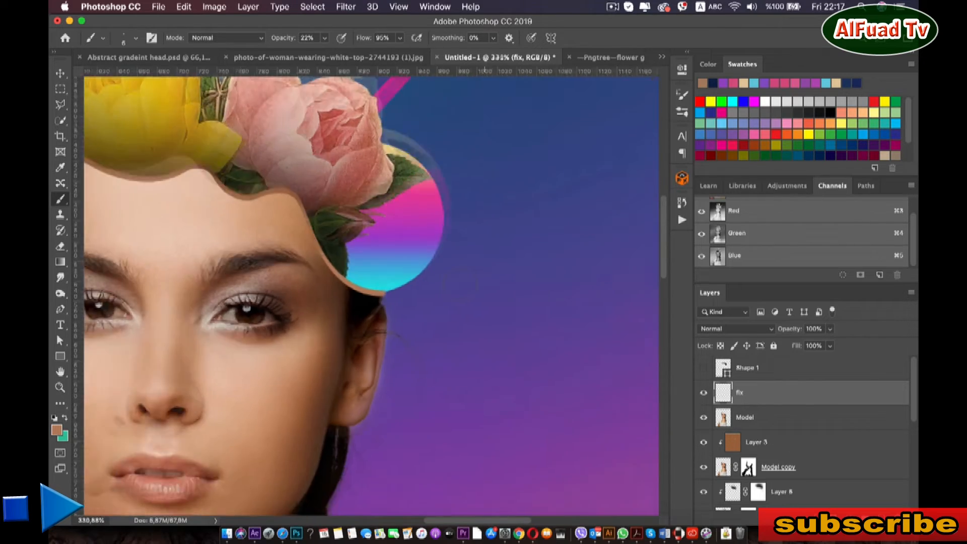
pyautogui.press('super+minus')
pyautogui.press('super+minus')
pyautogui.press('super+minus')
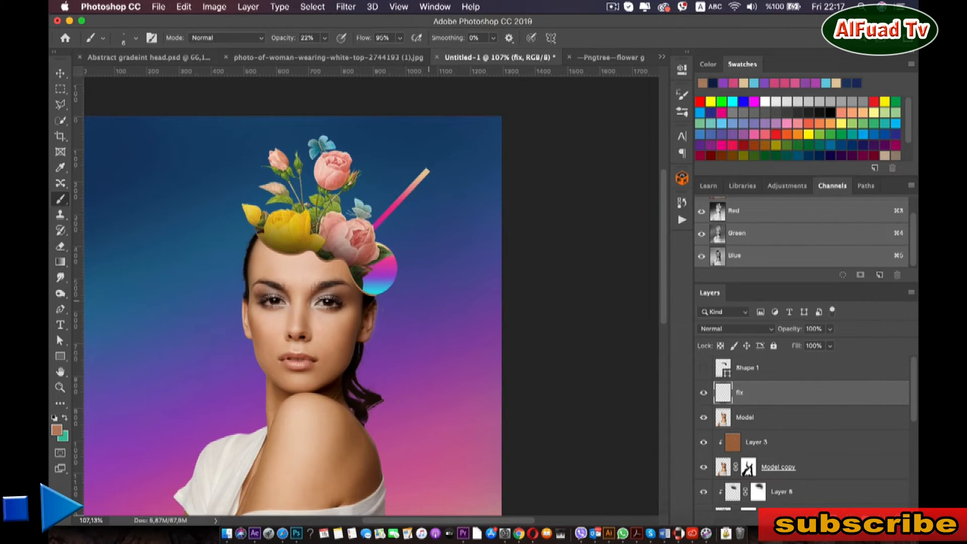
# - Fill the pixels at the head rim's end beside the gradient circle with tan, using a 1 px brush at 100% opacity
pyautogui.press('super+plus')
pyautogui.press('super+plus')
pyautogui.press('super+plus')
pyautogui.press('super+plus')
pyautogui.press('super+plus')
pyautogui.press('super+plus')
pyautogui.press('super+plus')
pyautogui.press('super+plus')
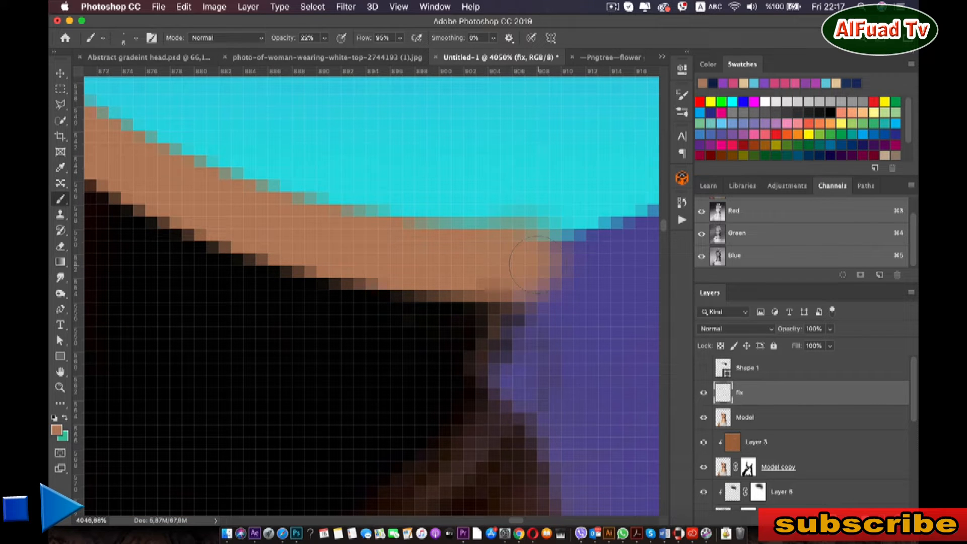
pyautogui.rightClick(536, 264)
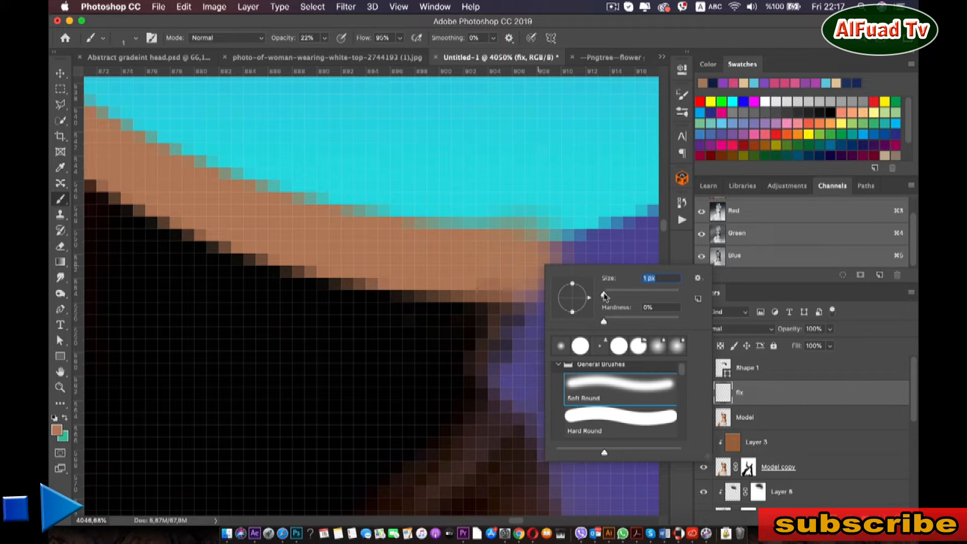
pyautogui.press('Return')
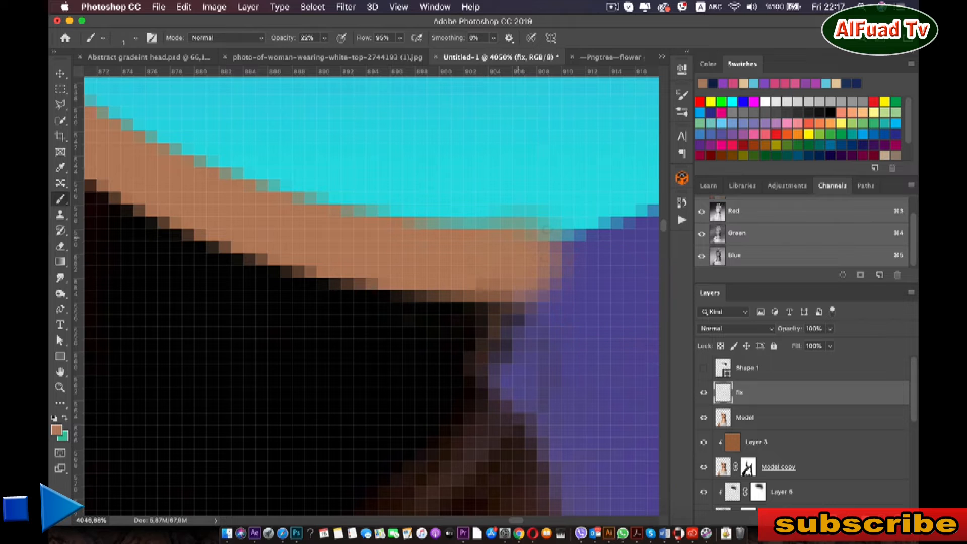
pyautogui.click(529, 291)
pyautogui.moveTo(325, 38); pyautogui.dragTo(379, 58)
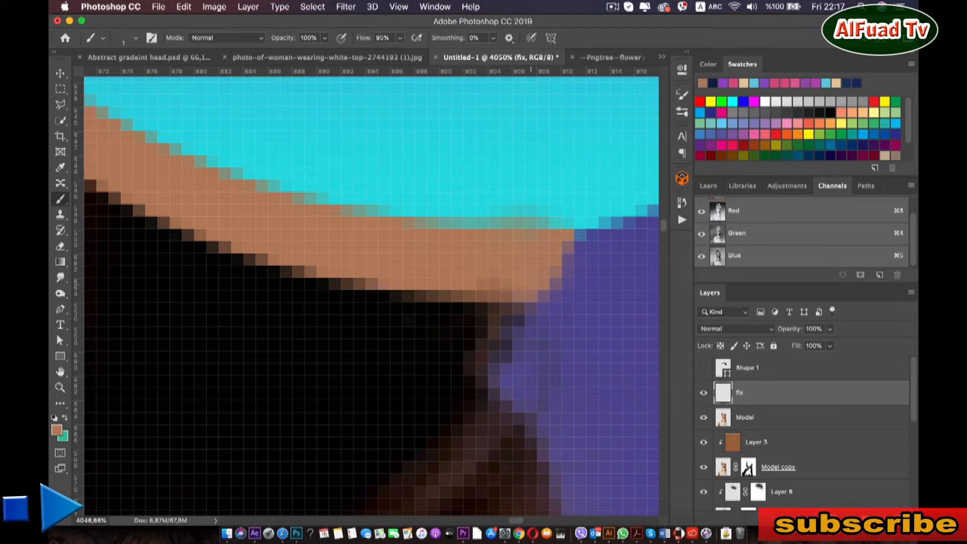
pyautogui.scroll(-10, 563, 251)
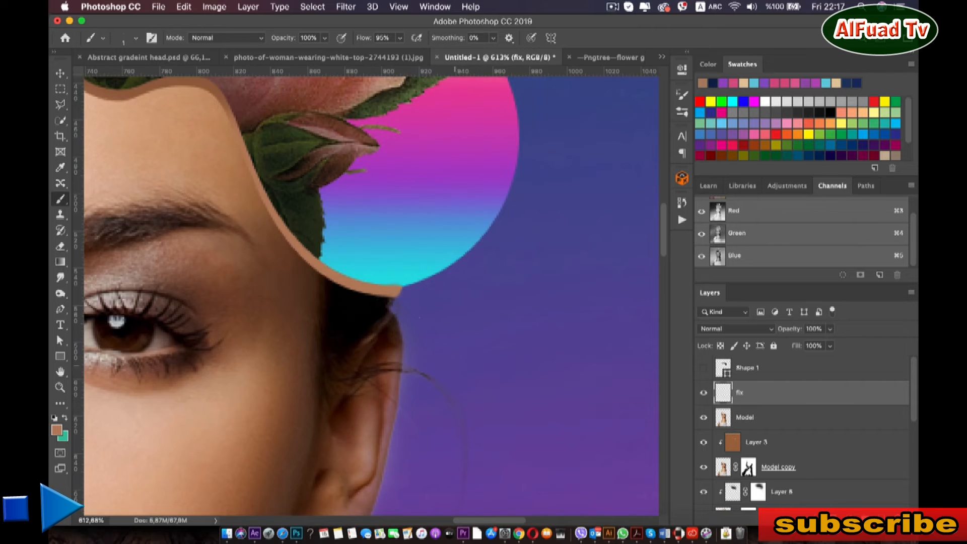
pyautogui.scroll(-6, 419, 317)
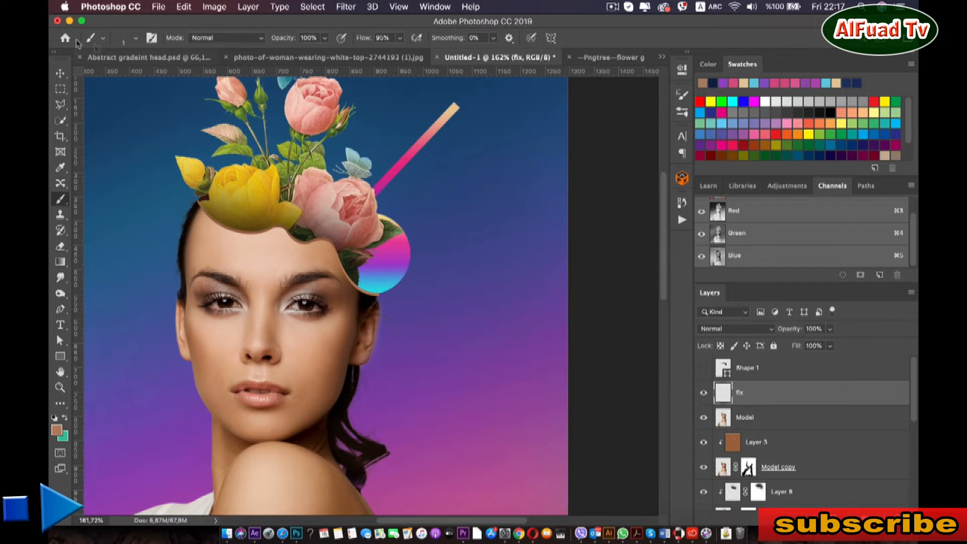
# - Create a new layer directly above the fix layer and name it colors
pyautogui.click(60, 73)
pyautogui.scroll(-2, 530, 328)
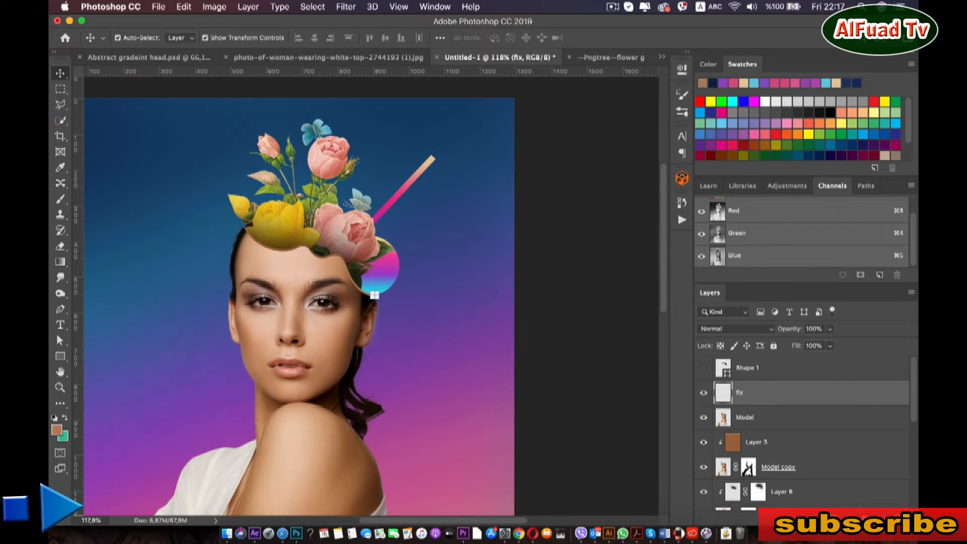
pyautogui.press('super+shift+alt+n')
pyautogui.doubleClick(739, 392)
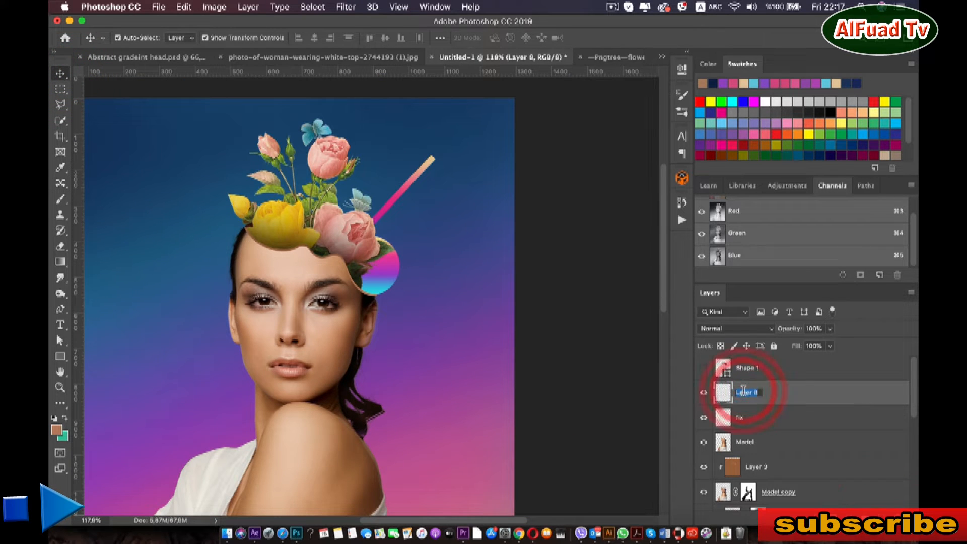
pyautogui.write('colors')
pyautogui.press('Return')
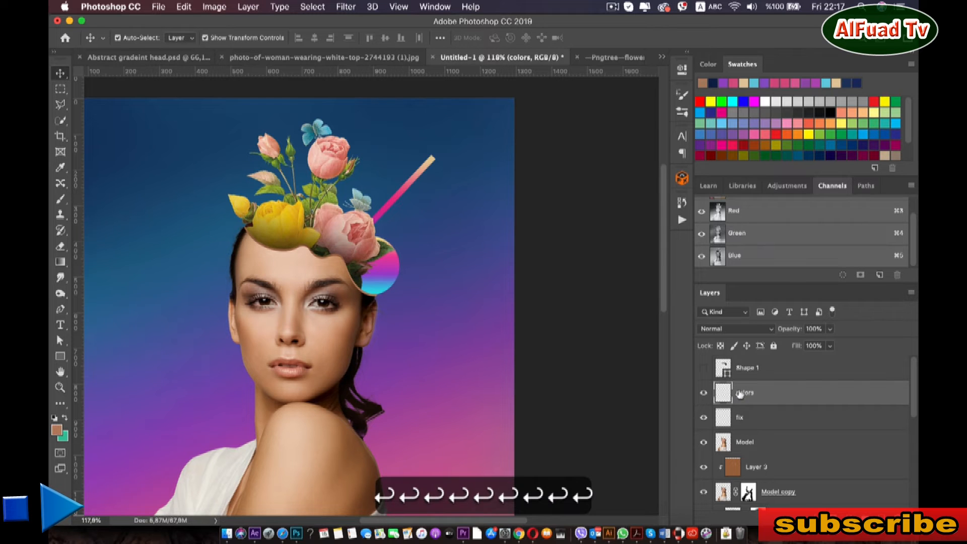
# - Enlarge the soft round brush to 508 px and try a tan stroke over the white top, undoing it
pyautogui.scroll(-4, 489, 333)
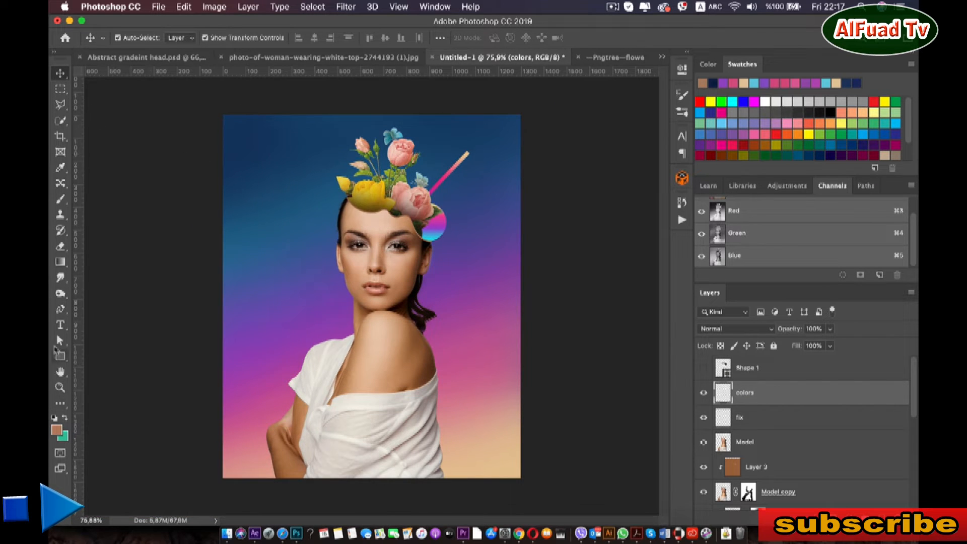
pyautogui.click(60, 199)
pyautogui.rightClick(371, 403)
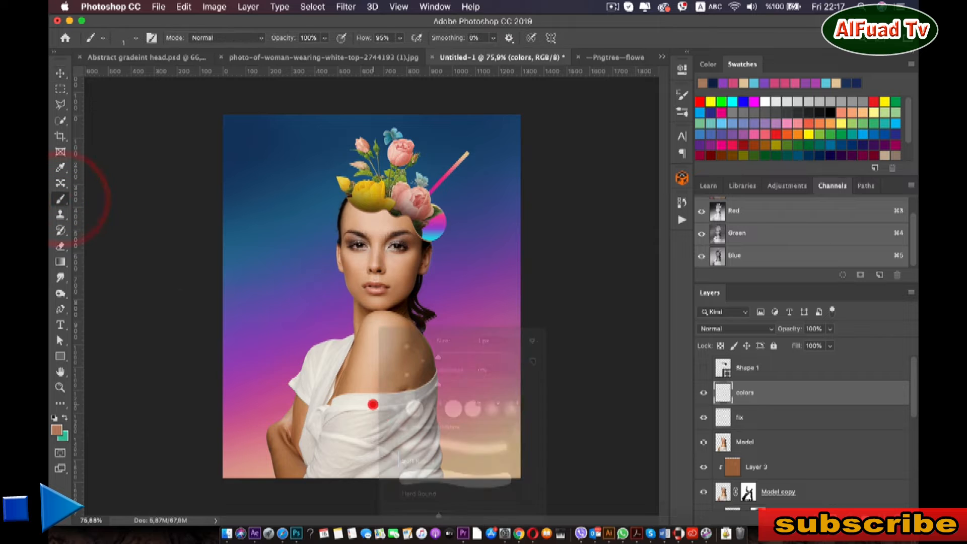
pyautogui.rightClick(443, 367)
pyautogui.moveTo(509, 357); pyautogui.dragTo(536, 357)
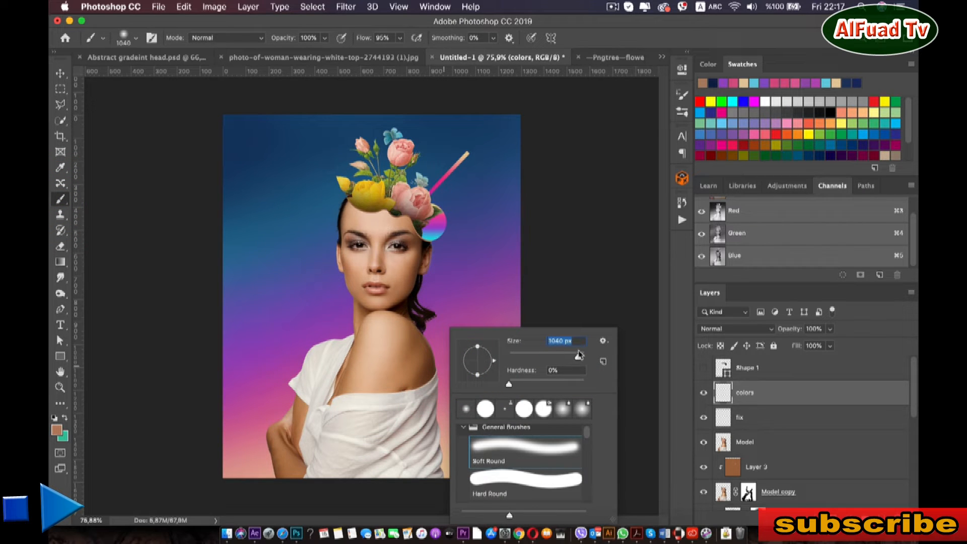
pyautogui.moveTo(578, 353); pyautogui.dragTo(575, 354)
pyautogui.moveTo(342, 403)
pyautogui.mouseDown()
pyautogui.moveTo(325, 435)
pyautogui.moveTo(383, 454)
pyautogui.mouseUp()
pyautogui.press('super+z')
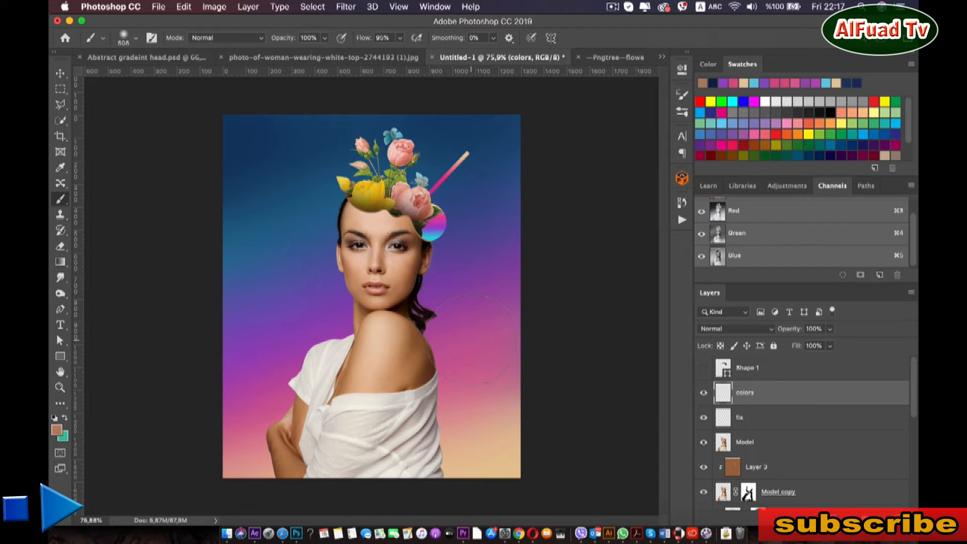
# - Sample the cream color from the background's lower right corner and set the brush opacity to 36%
pyautogui.press('i')
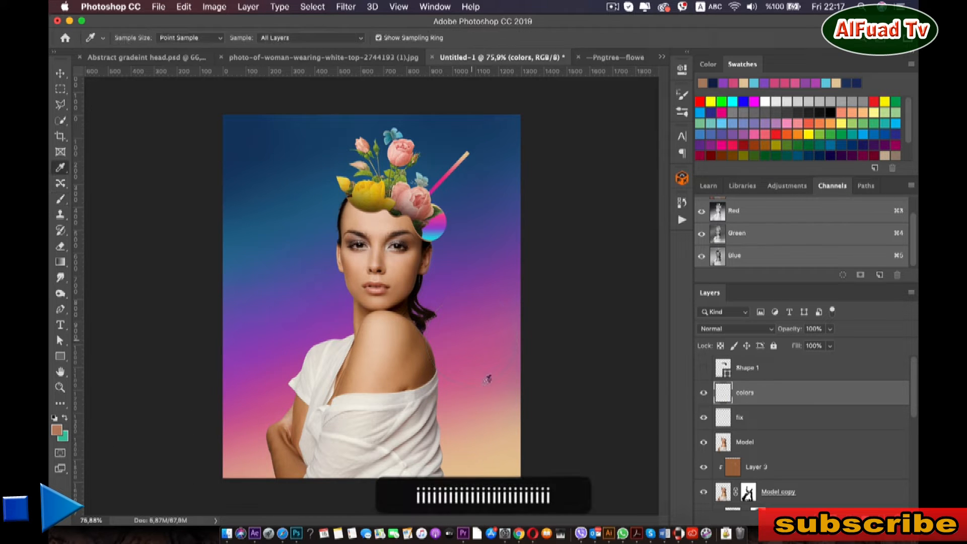
pyautogui.click(510, 469)
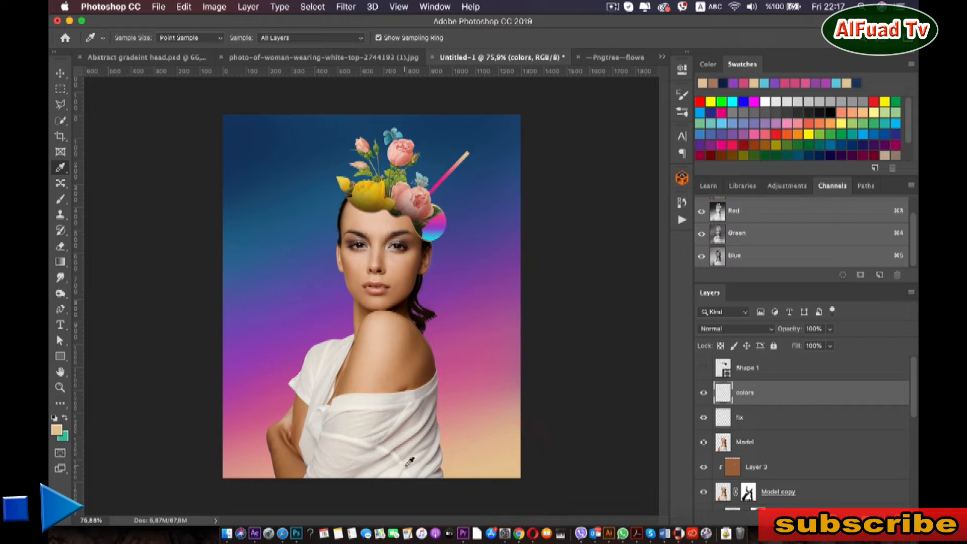
pyautogui.press('v')
pyautogui.press('b')
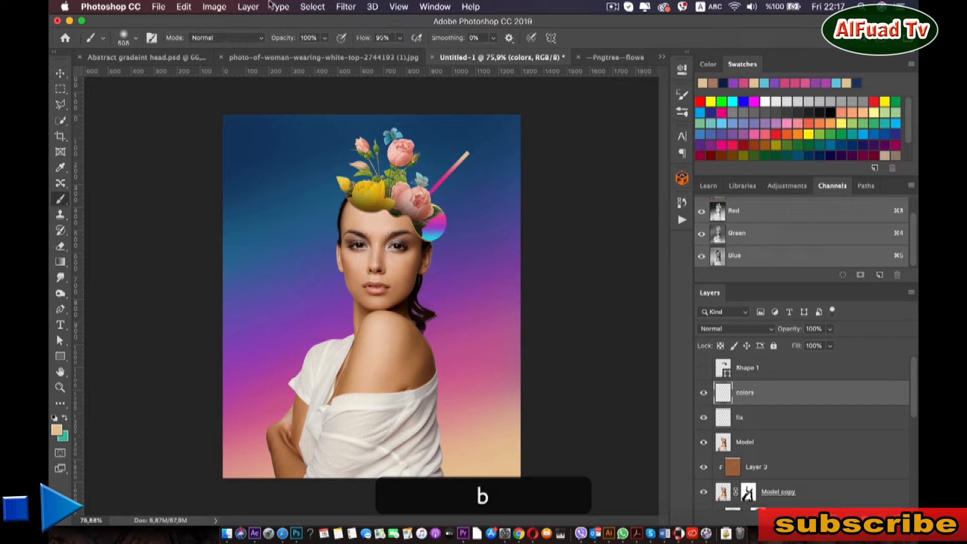
pyautogui.click(325, 37)
pyautogui.moveTo(325, 53); pyautogui.dragTo(291, 57)
# - Try a cream stroke along the bottom of the woman's top on the unclipped colors layer
pyautogui.moveTo(411, 496); pyautogui.dragTo(353, 491)
pyautogui.press('super+z')
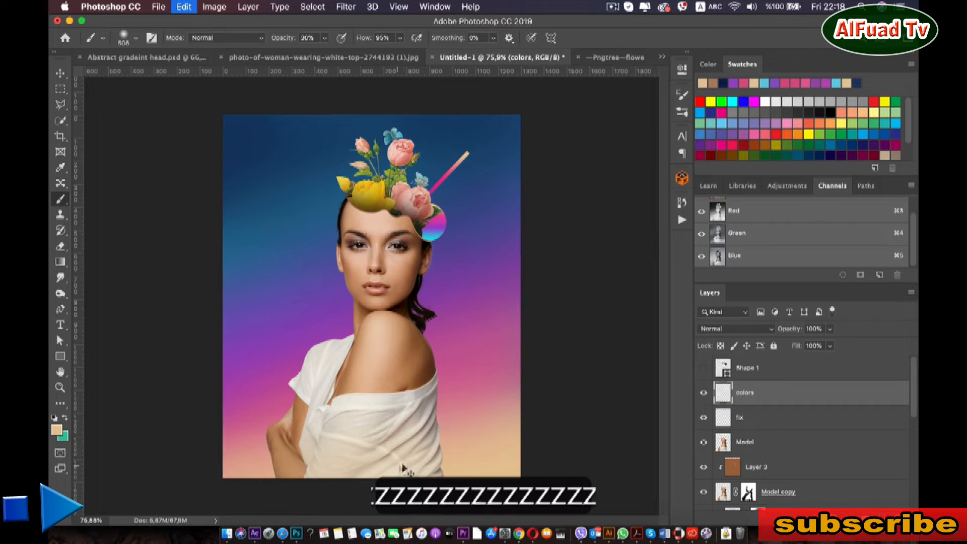
pyautogui.press('super+b')
pyautogui.press('b')
# - Move the colors layer below fix, directly above Model, and clip it to the Model layer
pyautogui.moveTo(734, 399); pyautogui.dragTo(725, 428)
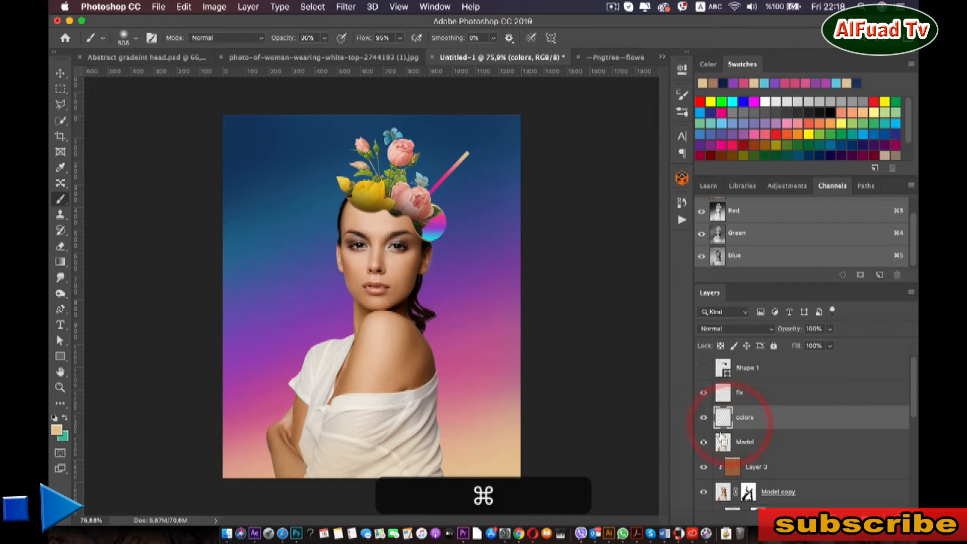
pyautogui.keyDown('alt'); pyautogui.keyDown('super'); pyautogui.click(711, 431); pyautogui.keyUp('super'); pyautogui.keyUp('alt')
pyautogui.keyDown('alt'); pyautogui.click(719, 429); pyautogui.keyUp('alt')
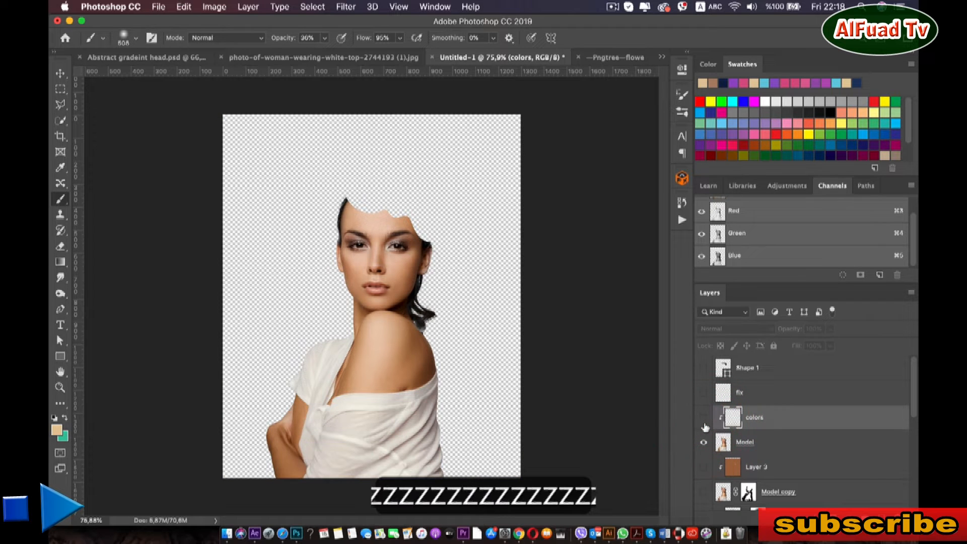
pyautogui.press('super+z')
pyautogui.press('super+z')
pyautogui.press('super+z')
pyautogui.press('super+z')
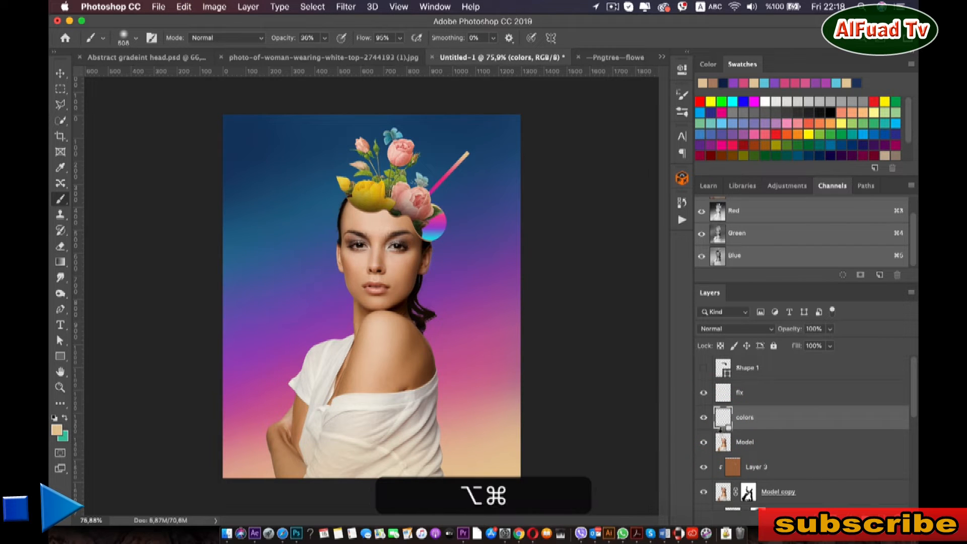
pyautogui.keyDown('alt'); pyautogui.click(721, 429); pyautogui.keyUp('alt')
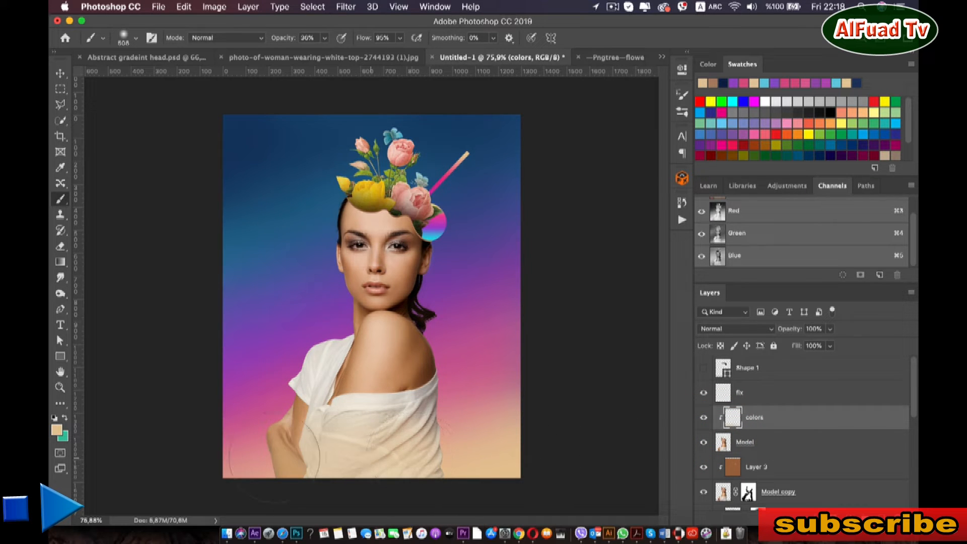
# - Paint cream over the figure's bottom edge, and cover the white top with pink sampled from the background beside it
pyautogui.press('super+z')
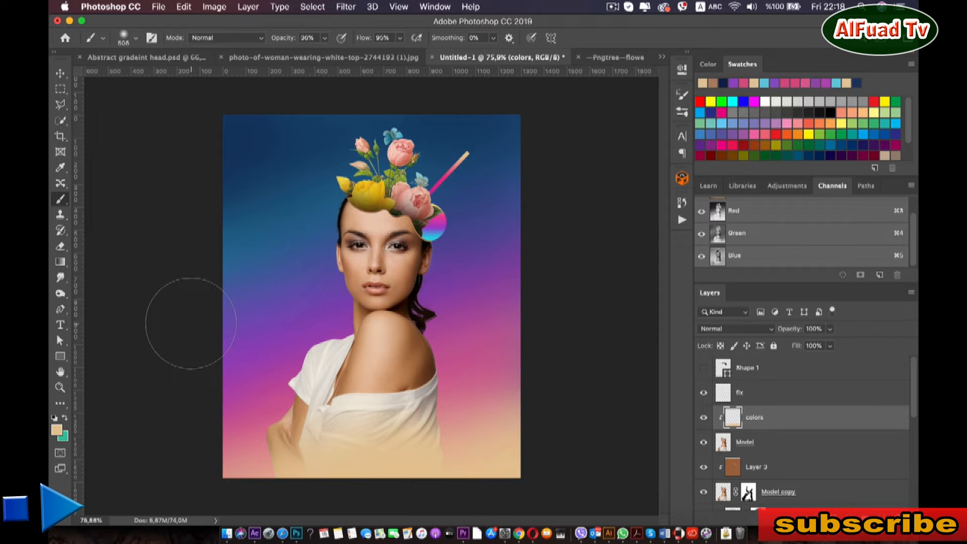
pyautogui.press('i')
pyautogui.click(479, 359)
pyautogui.press('b')
pyautogui.moveTo(438, 411)
pyautogui.mouseDown()
pyautogui.moveTo(328, 428)
pyautogui.moveTo(383, 393)
pyautogui.moveTo(323, 413)
pyautogui.moveTo(313, 430)
pyautogui.moveTo(352, 393)
pyautogui.mouseUp()
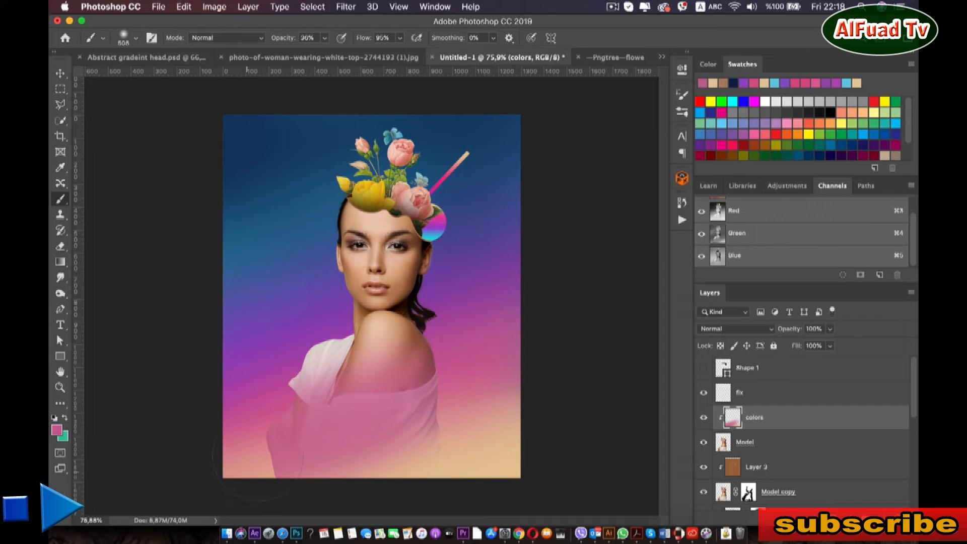
# - Sample the salmon background color beside the woman's elbow and paint it over the lower arm to blend its edge
pyautogui.press('i')
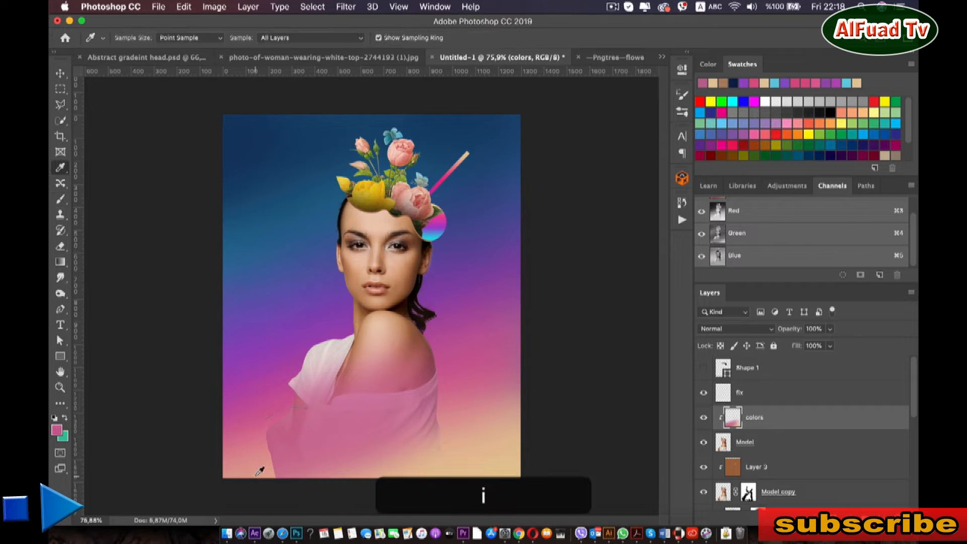
pyautogui.click(259, 471)
pyautogui.press('b')
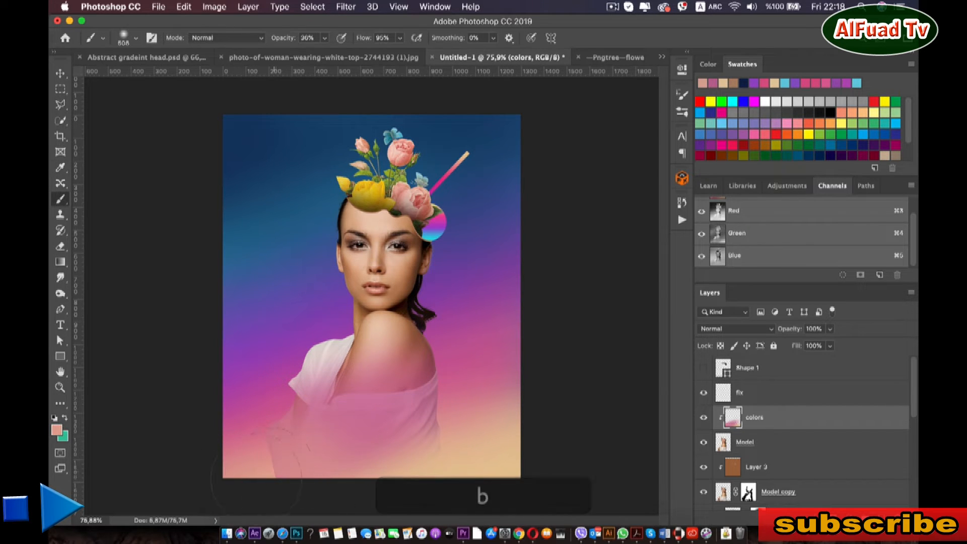
# - Sample magenta from the background beside the sleeve and paint it over the shoulder, arm and top, undoing the last stroke
pyautogui.press('i')
pyautogui.press('i')
pyautogui.press('i')
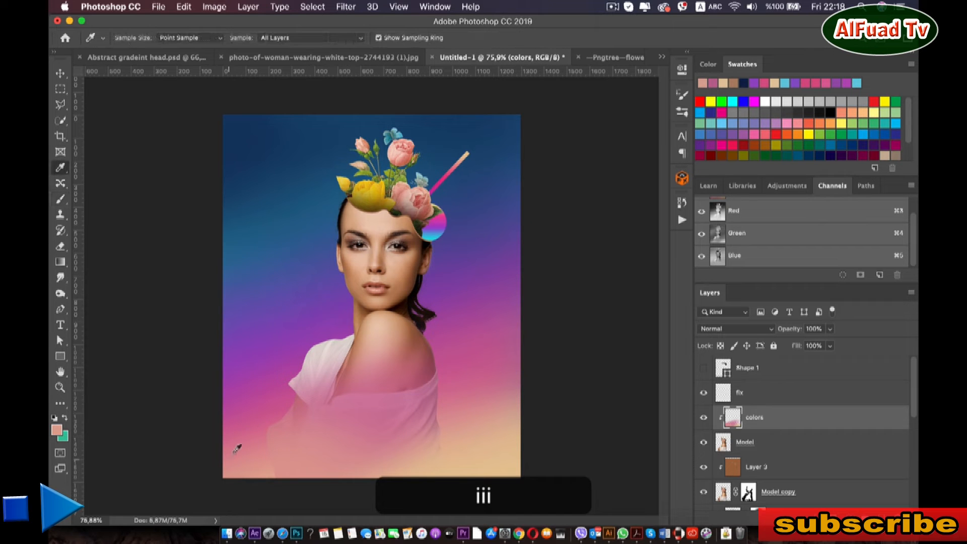
pyautogui.click(259, 392)
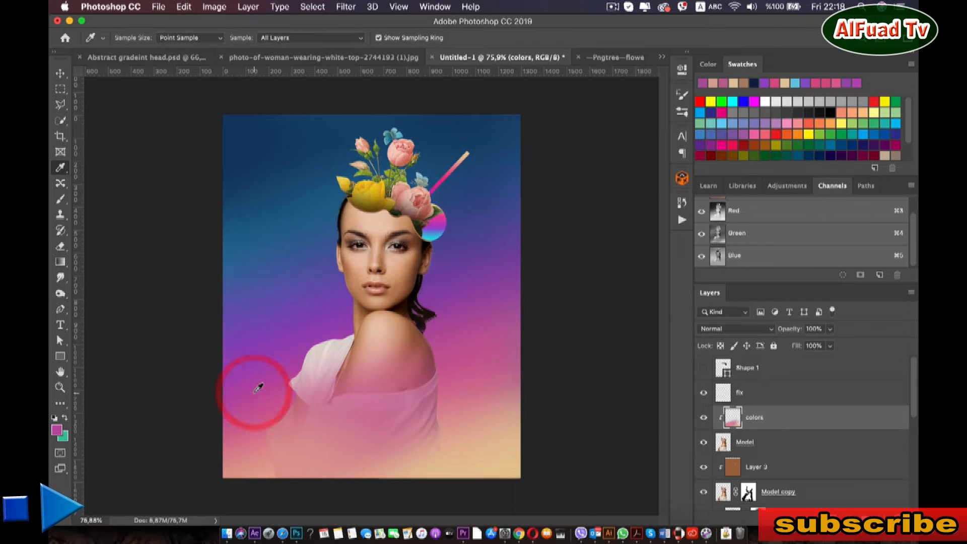
pyautogui.press('b')
pyautogui.moveTo(239, 407)
pyautogui.mouseDown()
pyautogui.moveTo(448, 342)
pyautogui.moveTo(202, 424)
pyautogui.moveTo(491, 343)
pyautogui.mouseUp()
pyautogui.moveTo(242, 448)
pyautogui.mouseDown()
pyautogui.moveTo(389, 374)
pyautogui.moveTo(297, 466)
pyautogui.moveTo(406, 448)
pyautogui.mouseUp()
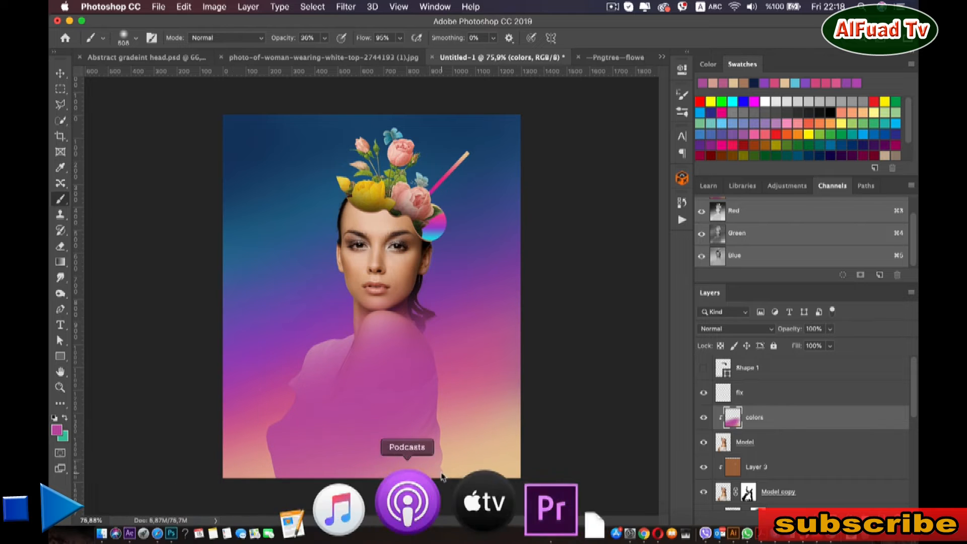
pyautogui.press('super+z')
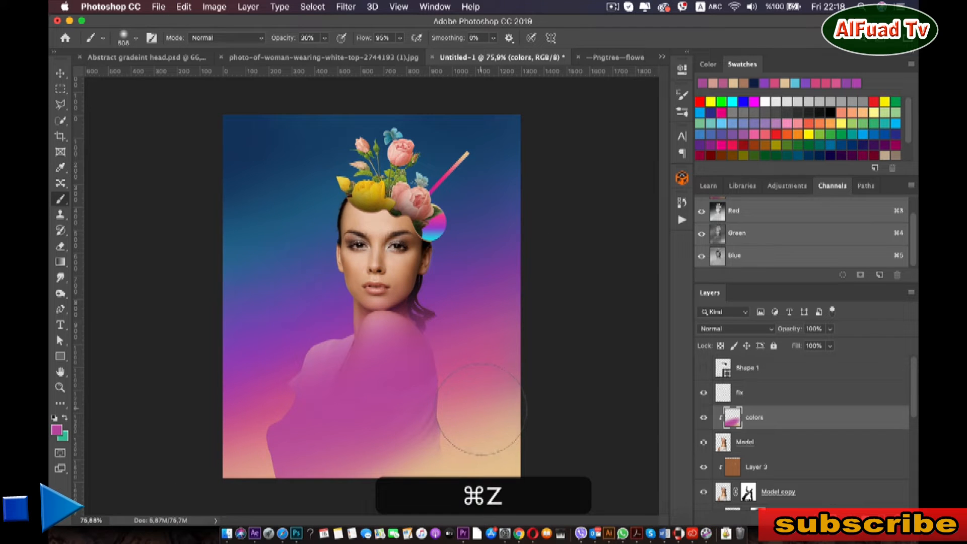
# - Sample cream from the background's lower right corner and fade the bottom of the painted body into it
pyautogui.press('i')
pyautogui.click(500, 459)
pyautogui.press('b')
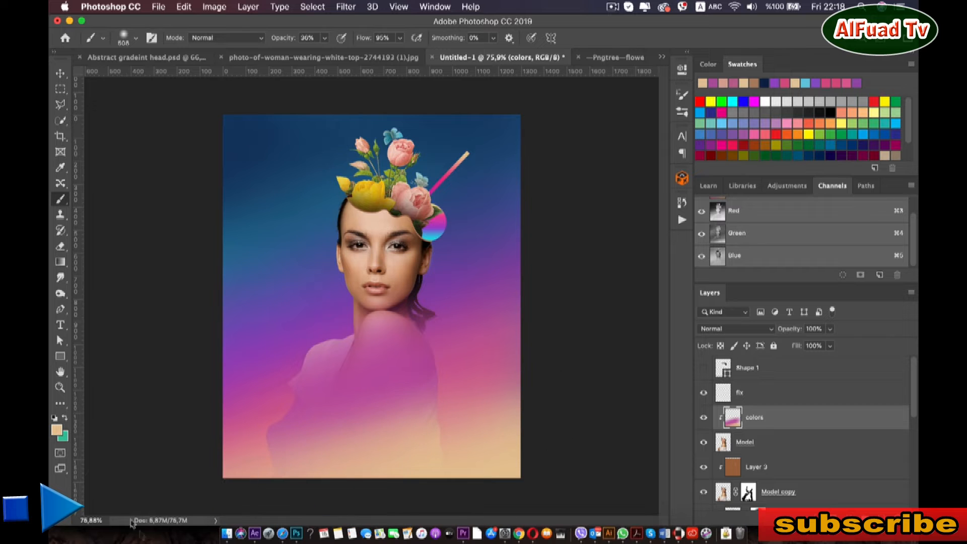
# - Sample pink from the background beside the woman's arm and paint it over the lower body at 11% brush opacity, undoing the first strokes
pyautogui.scroll(-5, 498, 297)
pyautogui.scroll(4, 498, 297)
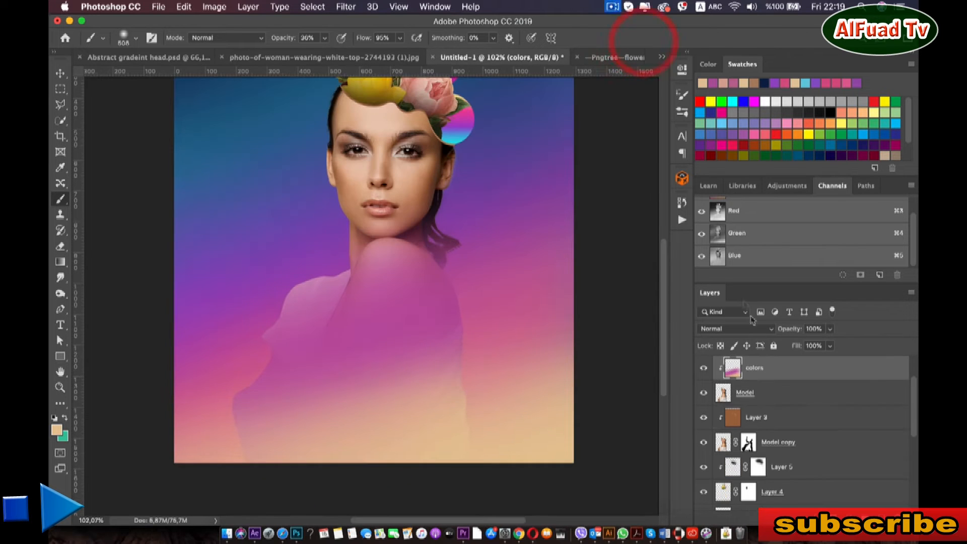
pyautogui.press('i')
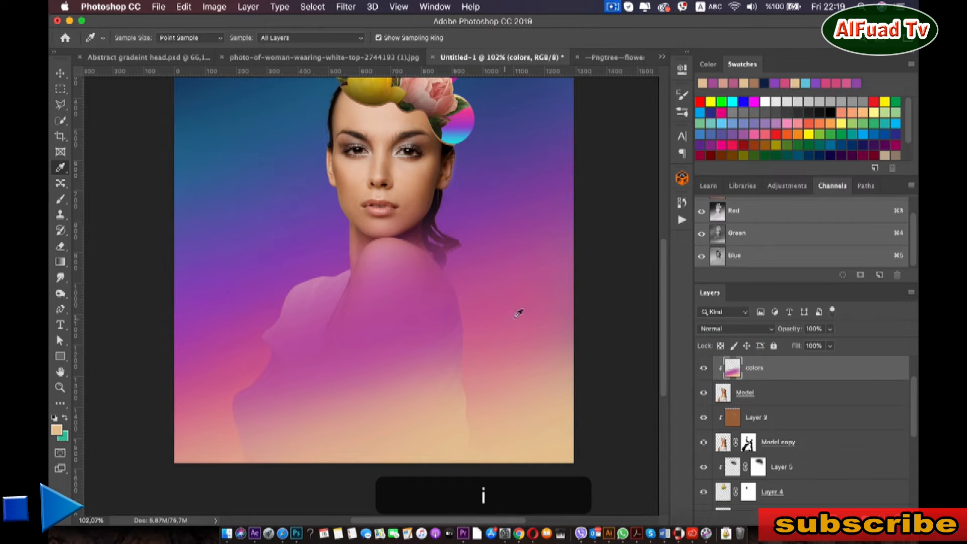
pyautogui.click(518, 313)
pyautogui.press('b')
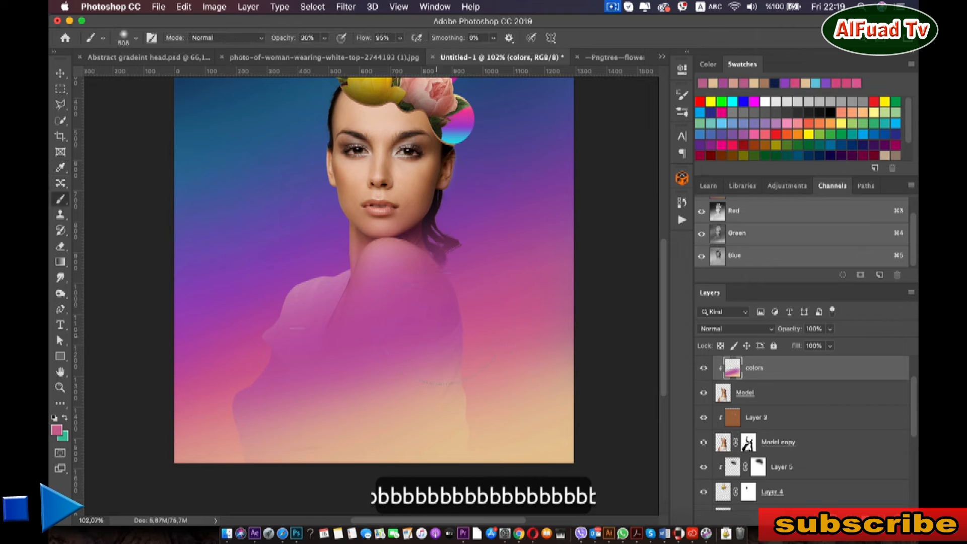
pyautogui.press('super+z')
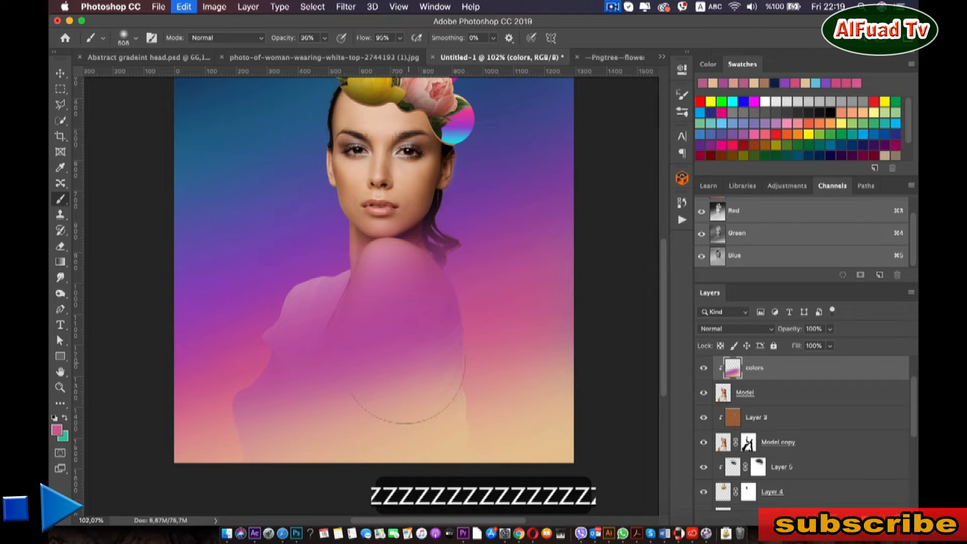
pyautogui.press('super+z')
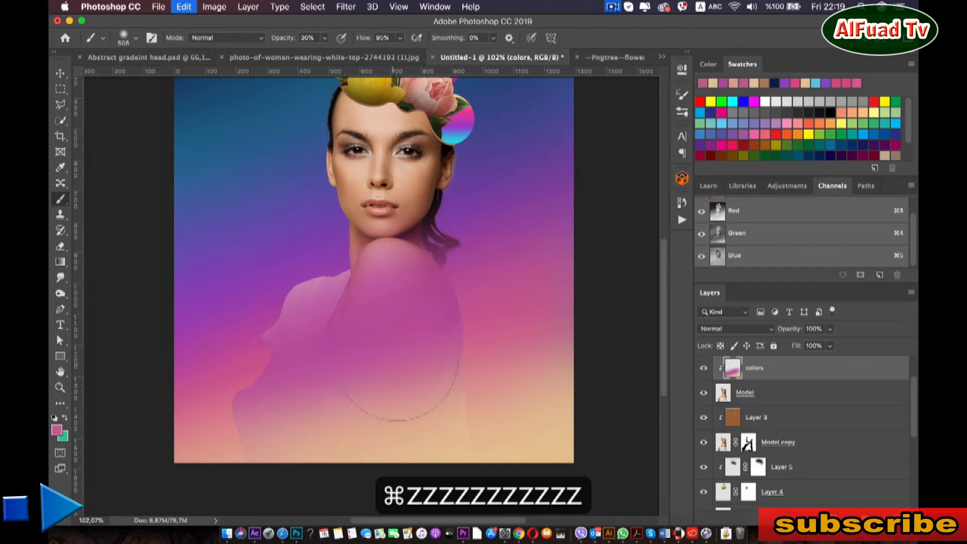
pyautogui.click(325, 38)
pyautogui.moveTo(312, 56); pyautogui.dragTo(308, 55)
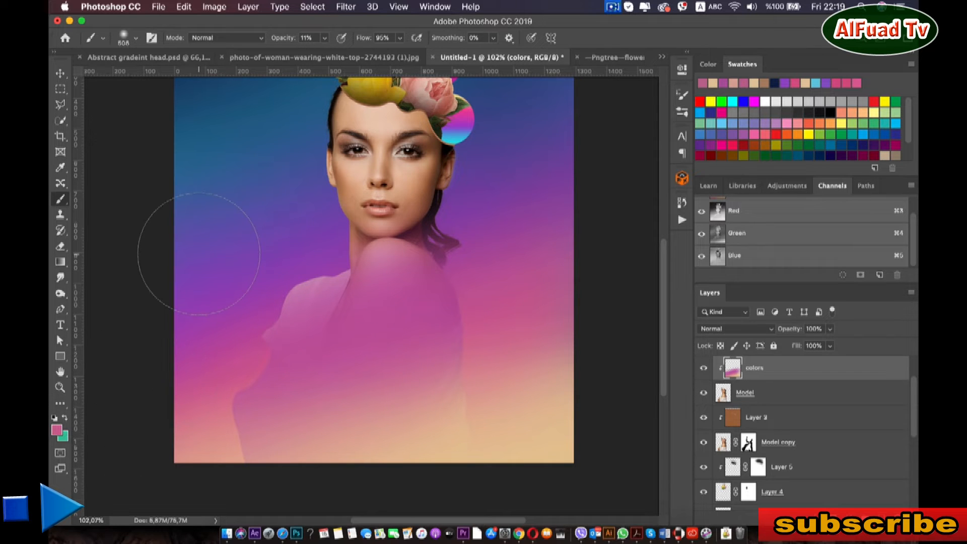
# - Add a layer mask to the colors layer and paint black over the shoulder and top, undoing the last strokes
pyautogui.scroll(-1, 199, 255)
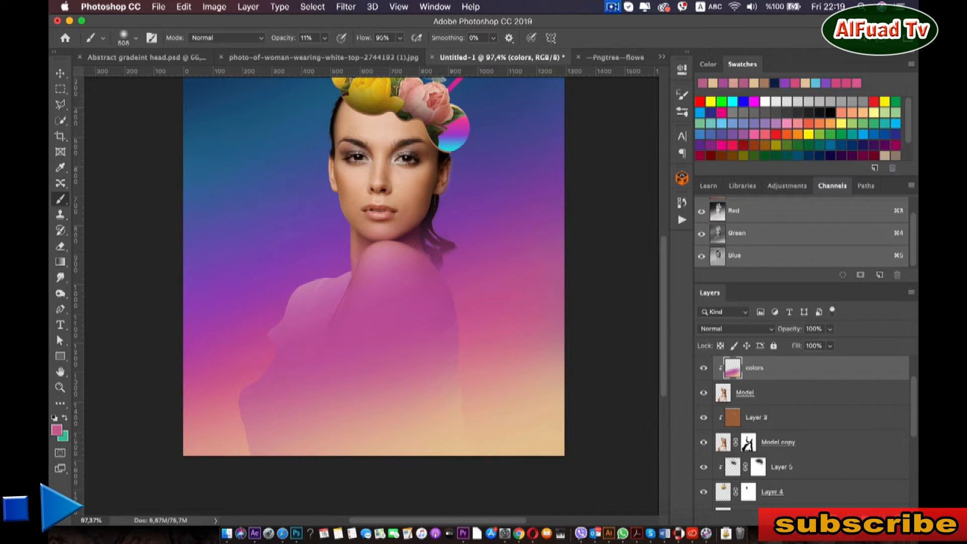
pyautogui.click(830, 514)
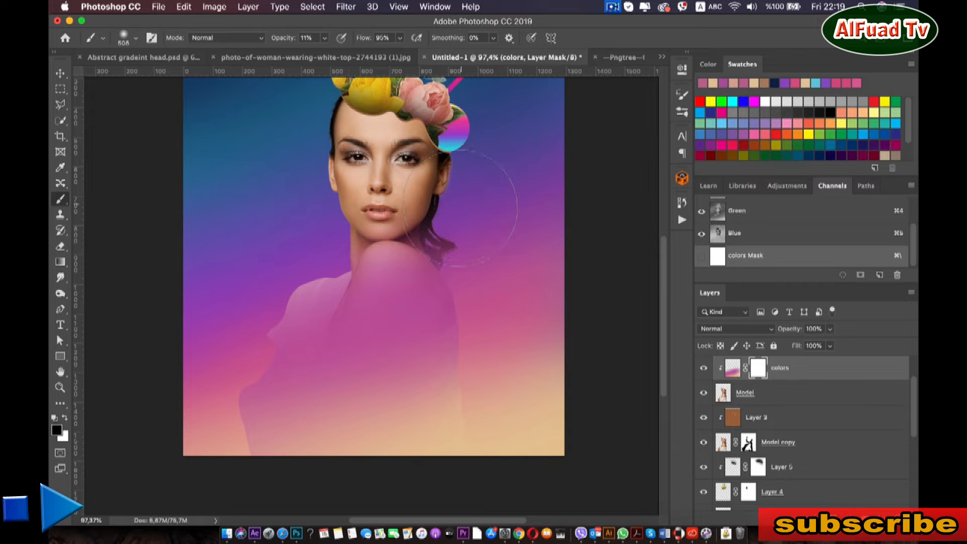
pyautogui.press('super+z')
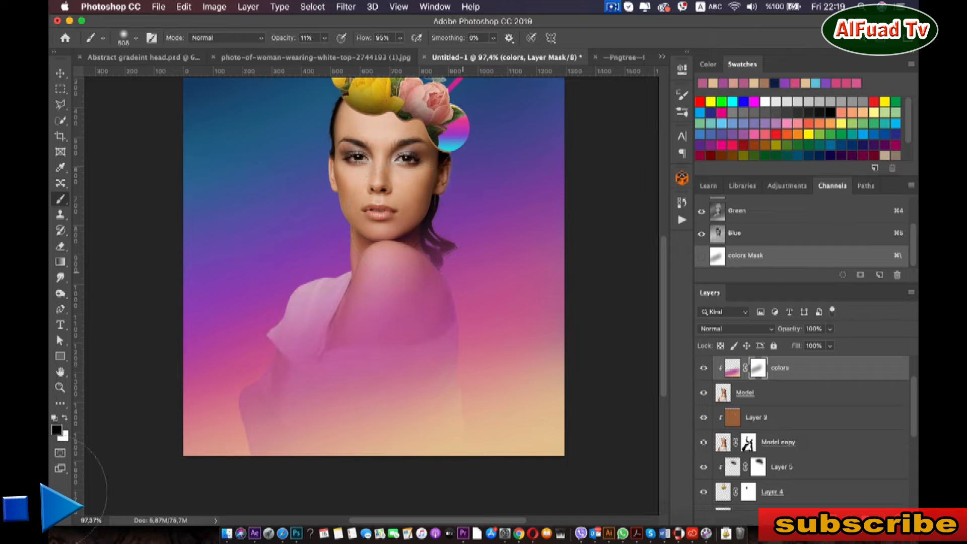
pyautogui.press('super+z')
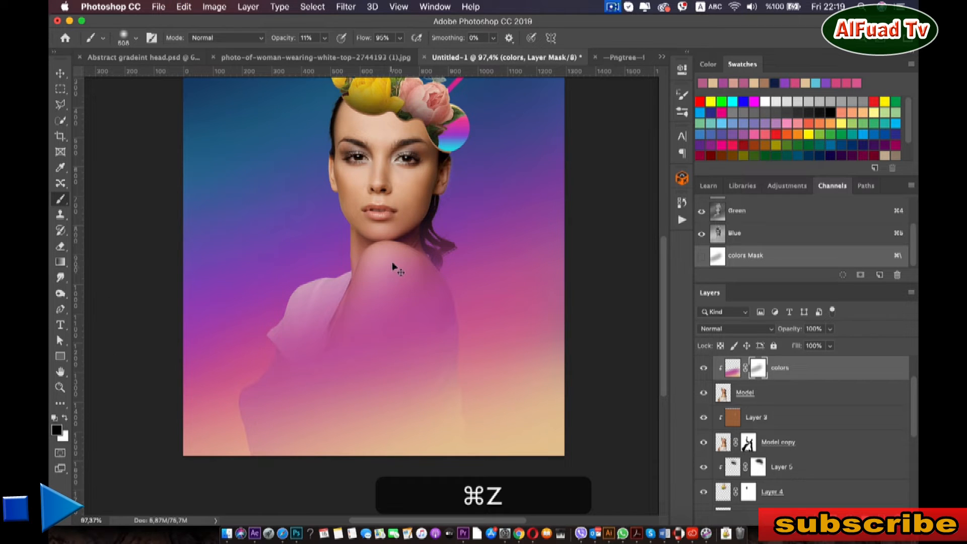
# - Lower the brush opacity to 4% and paint black on the colors mask to softly bring back the shoulder and top
pyautogui.rightClick(394, 265)
pyautogui.click(326, 38)
pyautogui.click(323, 53)
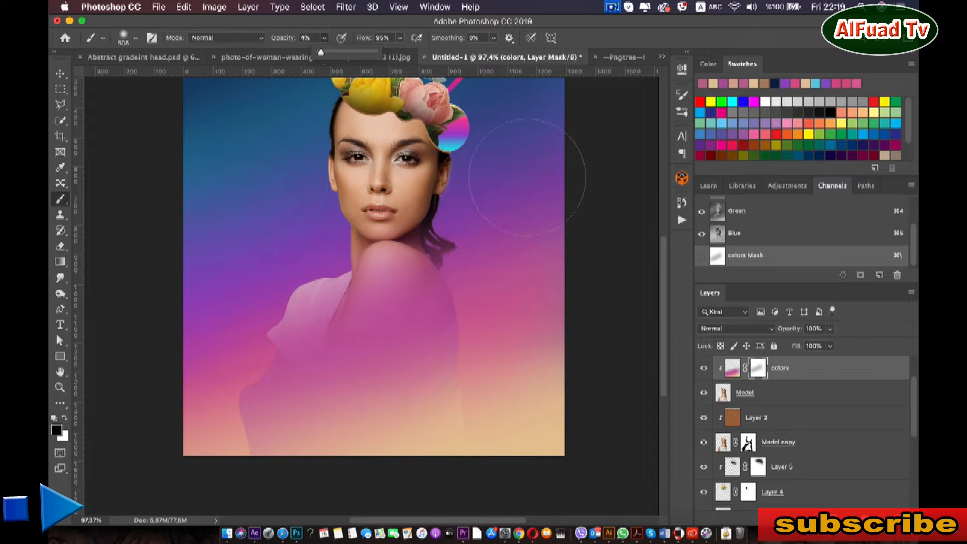
pyautogui.click(527, 177)
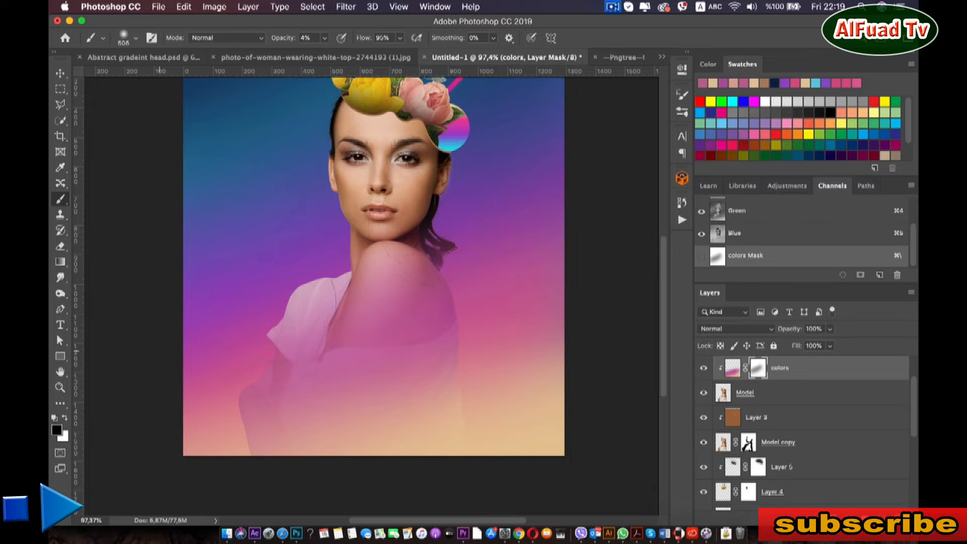
pyautogui.scroll(-5, 129, 388)
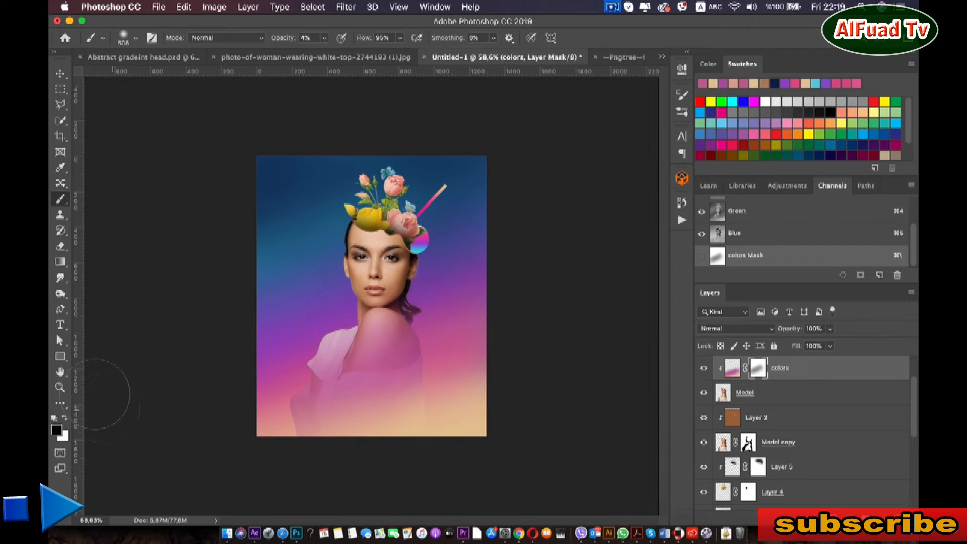
pyautogui.click(60, 73)
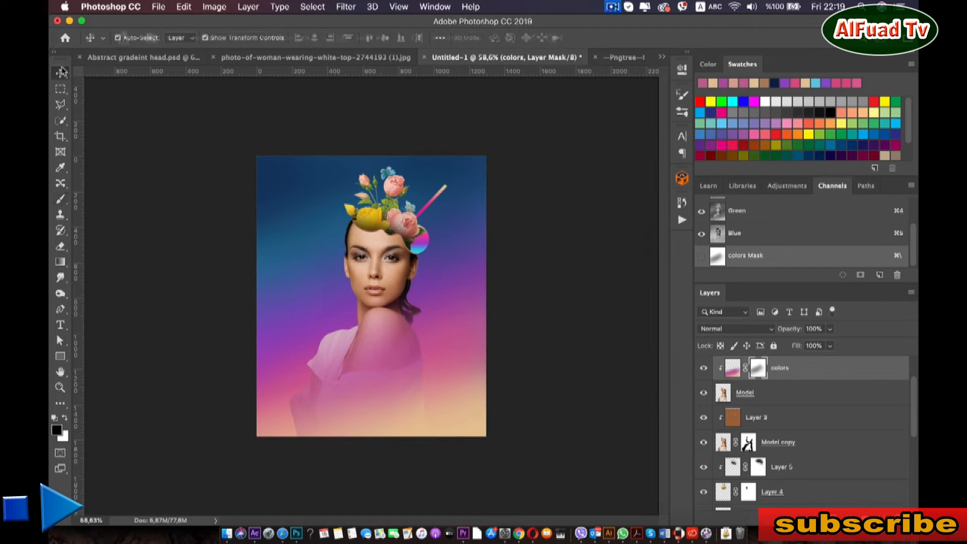
pyautogui.click(564, 187)
pyautogui.scroll(2, 525, 338)
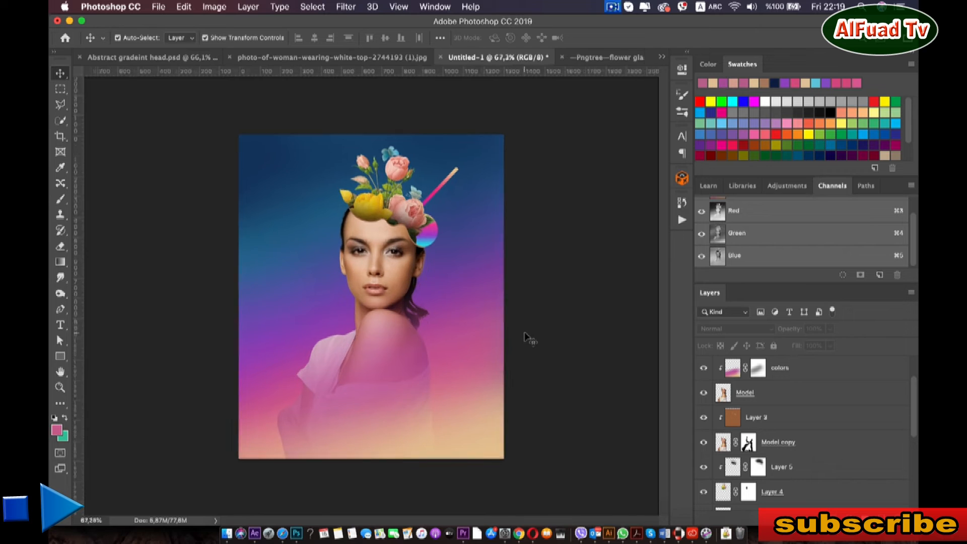
# - Duplicate the Model layer and move the original Model layer above the colors layer
pyautogui.click(740, 396)
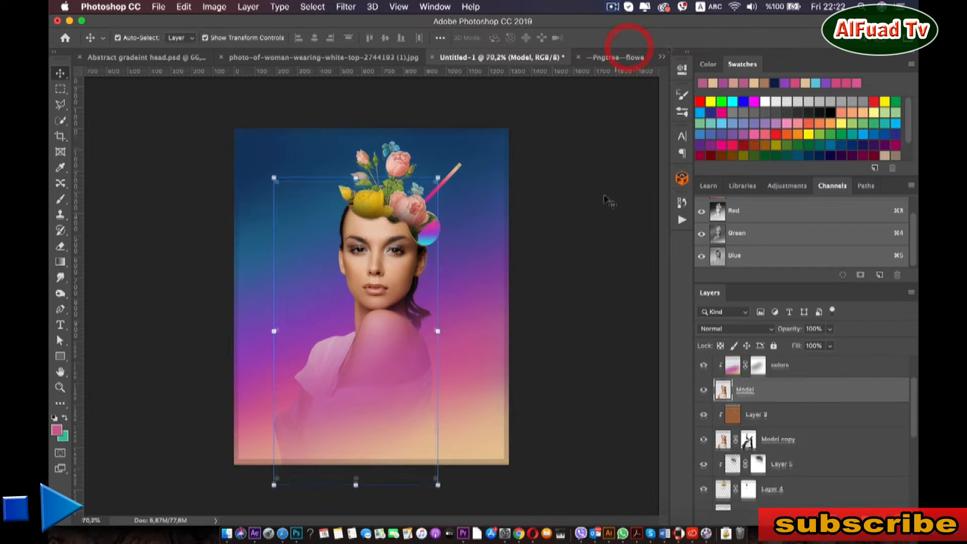
pyautogui.click(605, 195)
pyautogui.click(762, 387)
pyautogui.press('super')
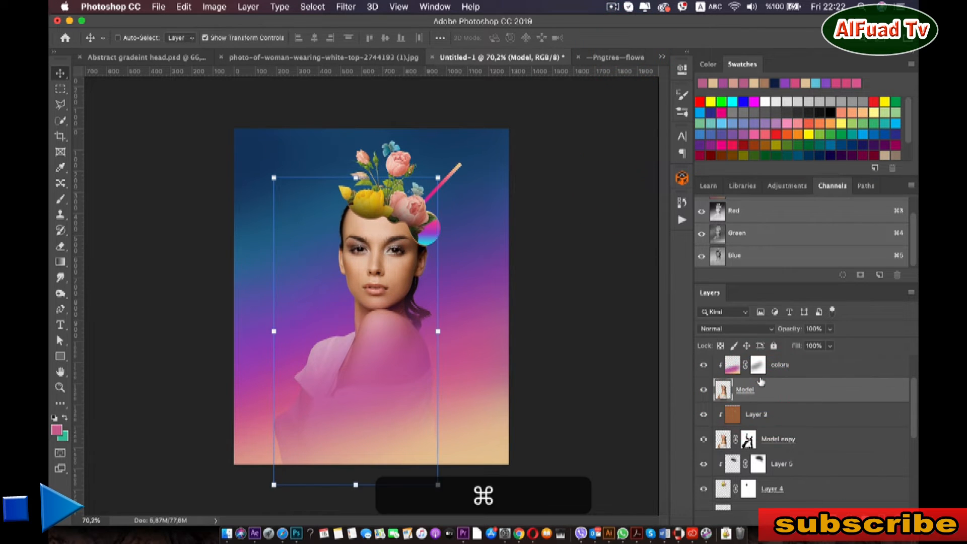
pyautogui.press('super+j')
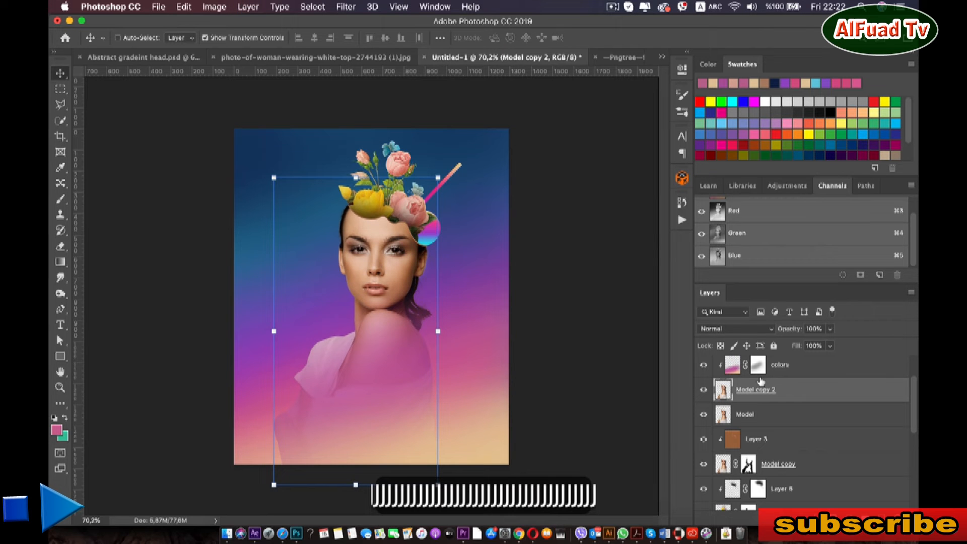
pyautogui.scroll(2, 735, 421)
pyautogui.moveTo(745, 466); pyautogui.dragTo(756, 405)
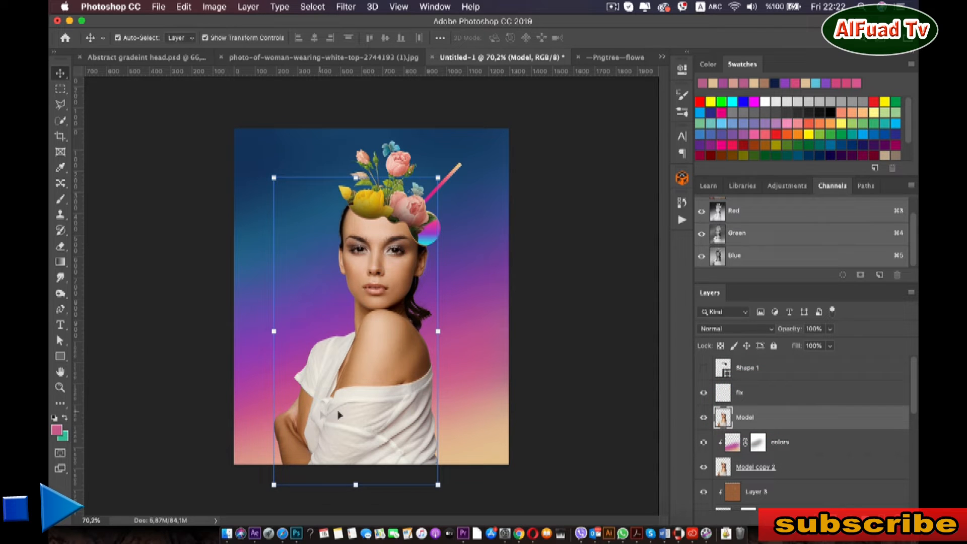
# - Set the top Model layer's blend mode to Divide and add a layer mask to it
pyautogui.click(770, 328)
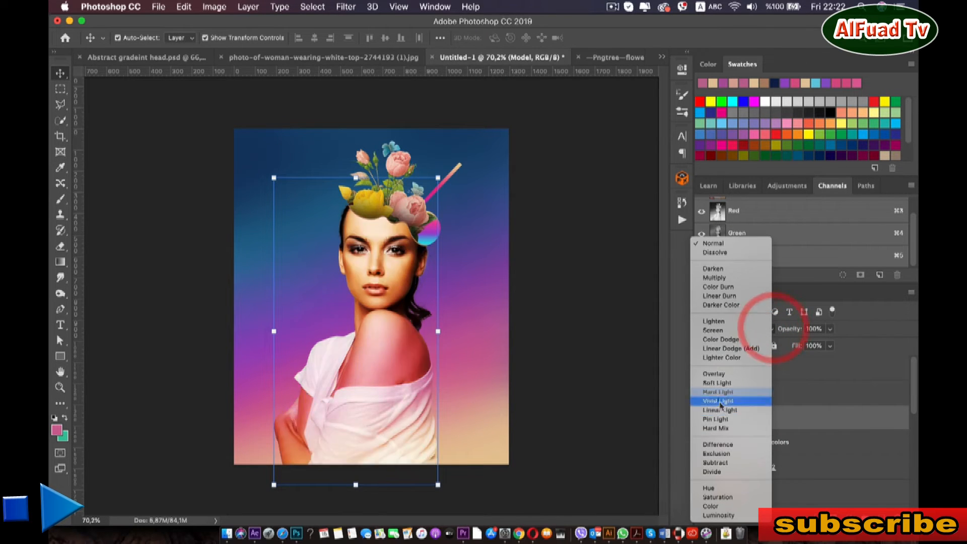
pyautogui.click(713, 472)
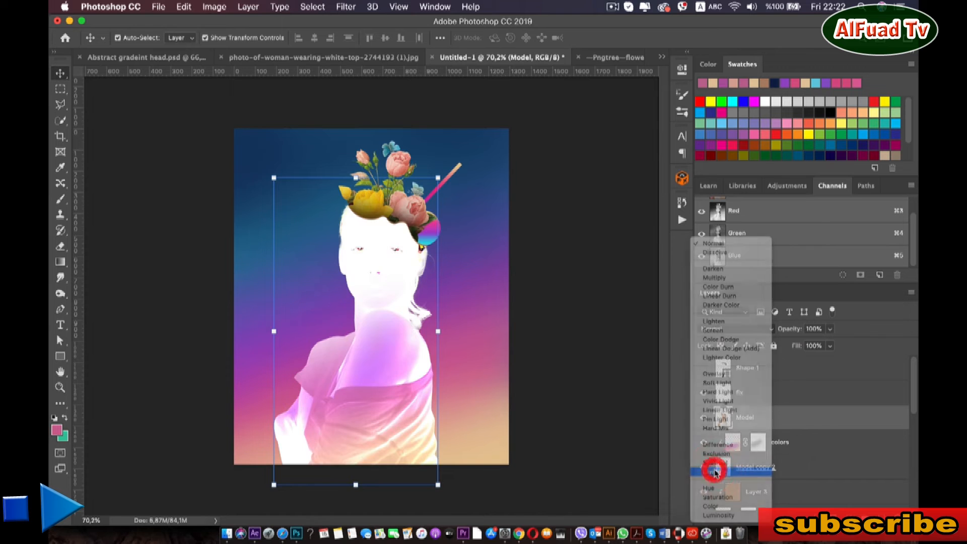
pyautogui.click(59, 202)
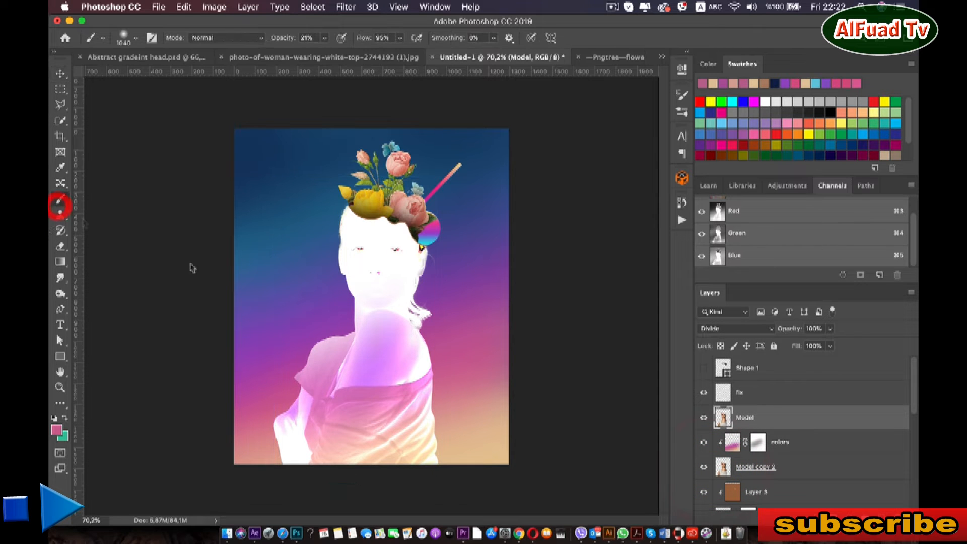
pyautogui.click(825, 517)
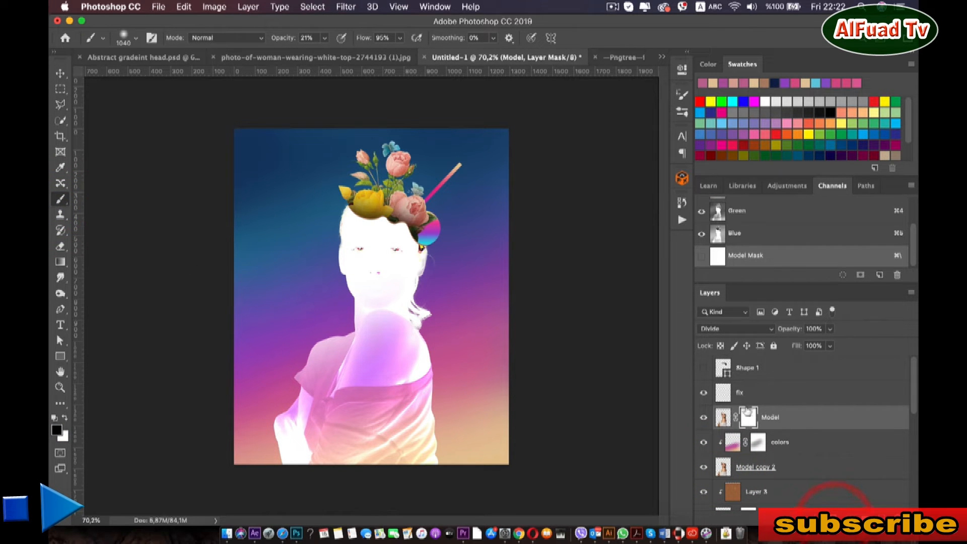
# - Paint black on the Model mask over the head and upper body, enlarging the brush to 1760 and raising its opacity to 67%
pyautogui.moveTo(447, 195)
pyautogui.mouseDown()
pyautogui.moveTo(241, 229)
pyautogui.moveTo(398, 191)
pyautogui.moveTo(245, 211)
pyautogui.mouseUp()
pyautogui.moveTo(326, 39); pyautogui.dragTo(332, 55)
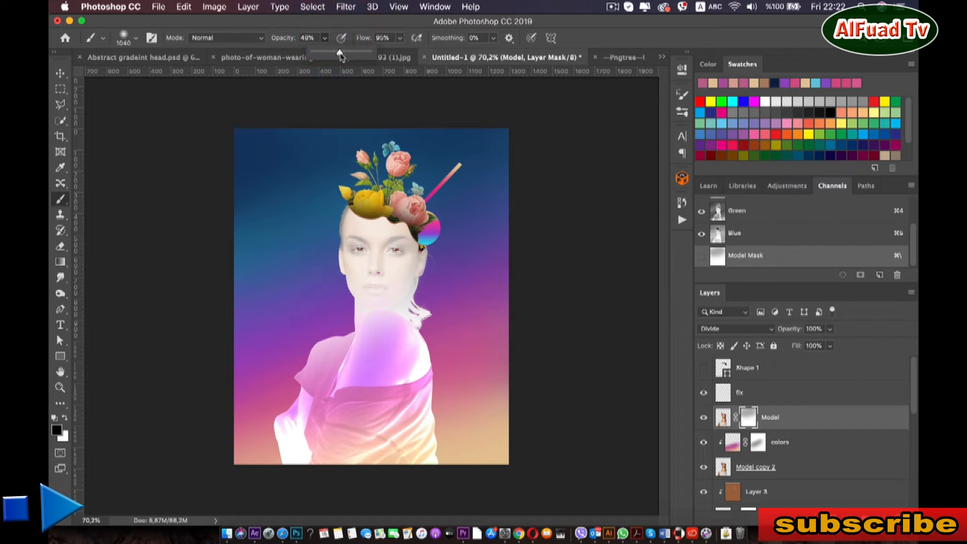
pyautogui.rightClick(362, 233)
pyautogui.moveTo(501, 273); pyautogui.dragTo(497, 275)
pyautogui.moveTo(378, 238)
pyautogui.mouseDown()
pyautogui.moveTo(367, 216)
pyautogui.moveTo(302, 249)
pyautogui.moveTo(234, 242)
pyautogui.mouseUp()
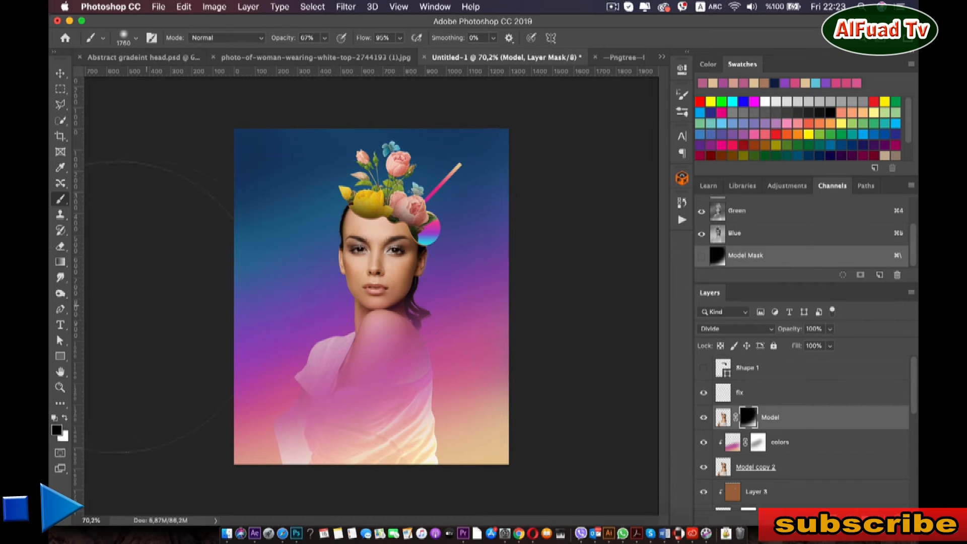
pyautogui.click(60, 73)
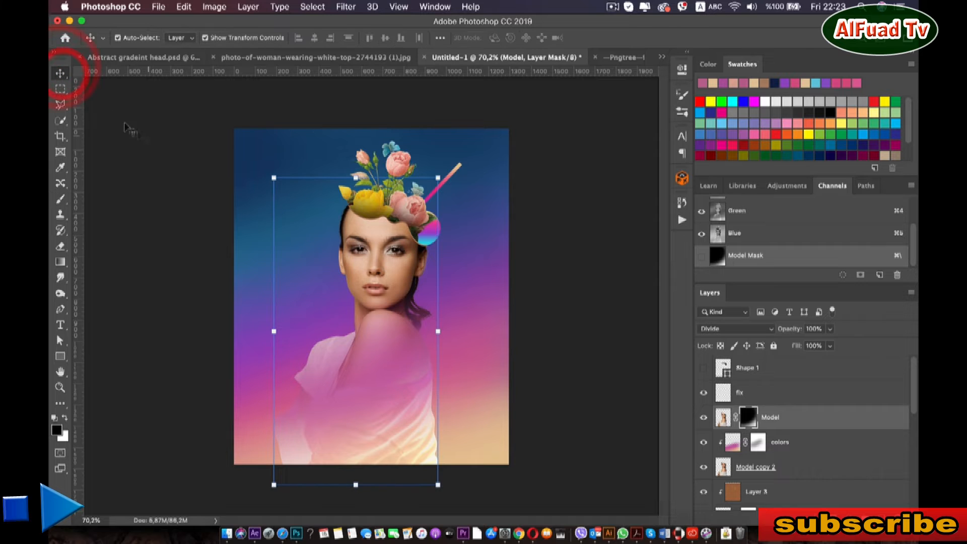
pyautogui.click(125, 137)
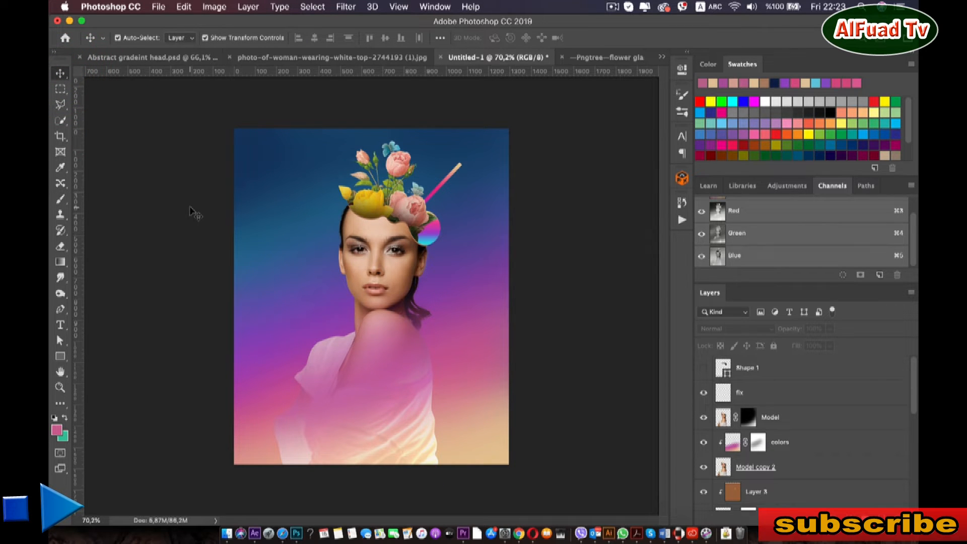
# - Try painting black on the colors mask over the shoulder and top at 67% brush opacity, and undo it
pyautogui.scroll(5, 390, 229)
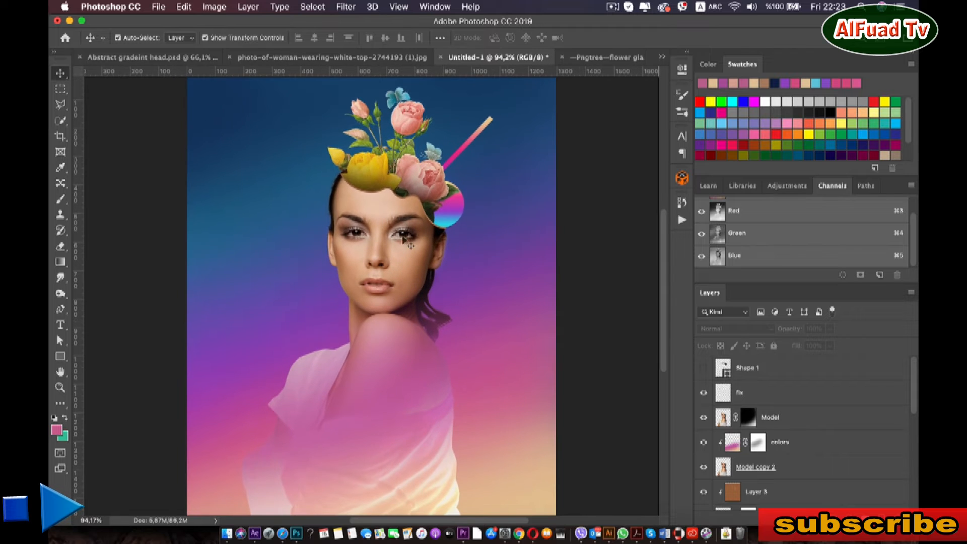
pyautogui.click(783, 410)
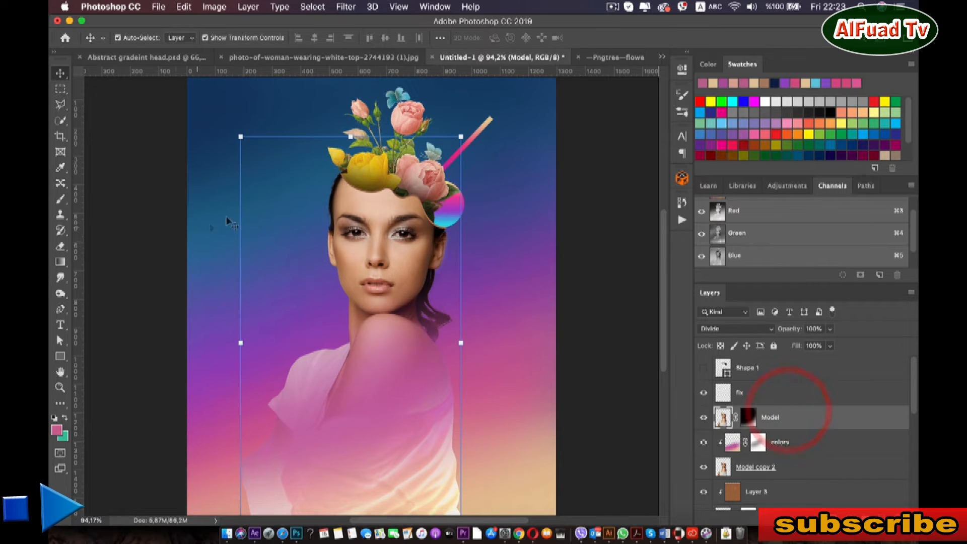
pyautogui.click(759, 441)
pyautogui.press('b')
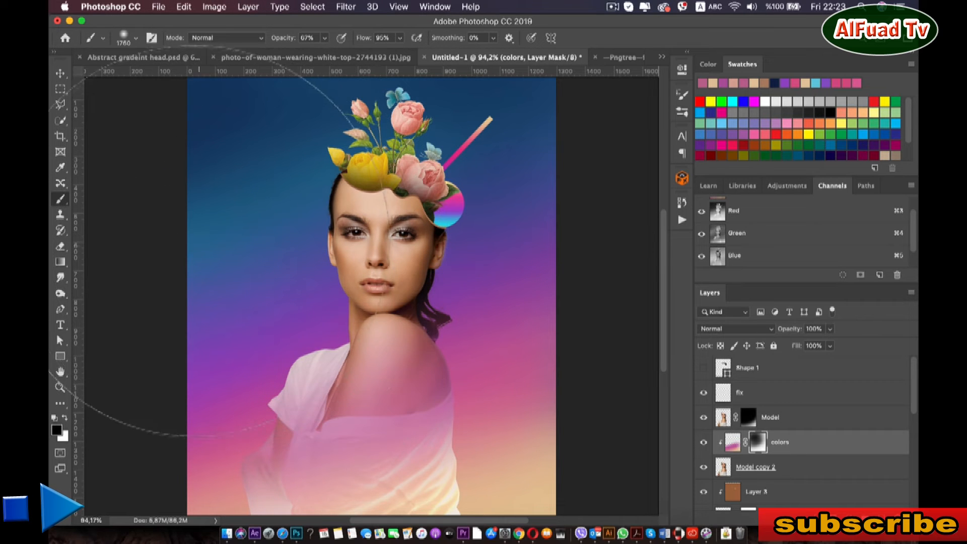
pyautogui.press('super')
pyautogui.press('super+z')
pyautogui.press('super+z')
pyautogui.press('super+z')
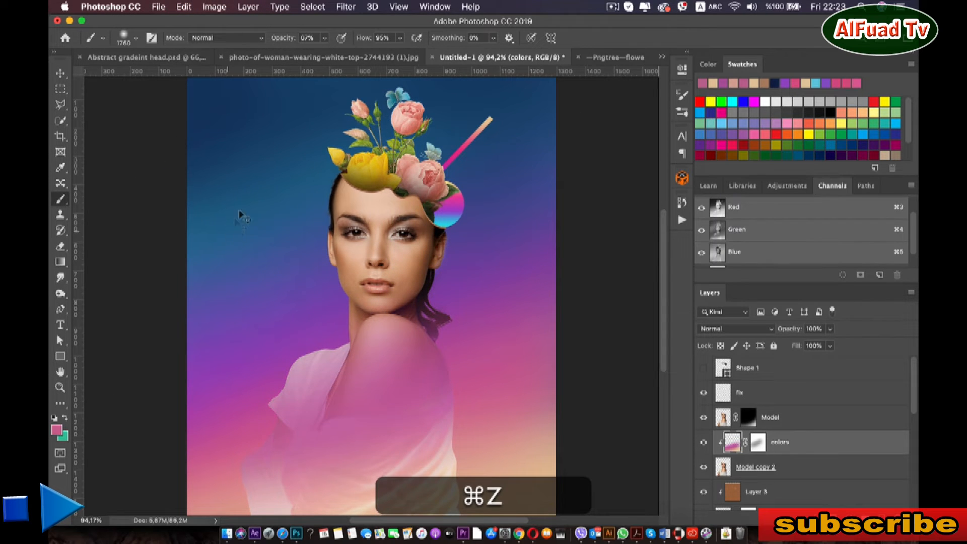
# - Lower the brush opacity to 30% and paint black on the colors mask to bring back more of the shoulder and top
pyautogui.moveTo(325, 38); pyautogui.dragTo(309, 55)
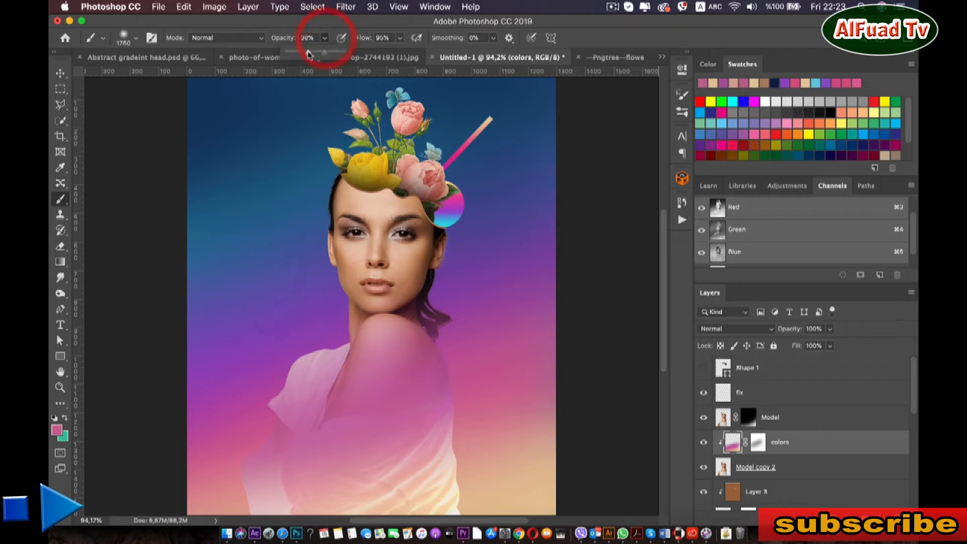
pyautogui.press('super+z')
pyautogui.click(756, 443)
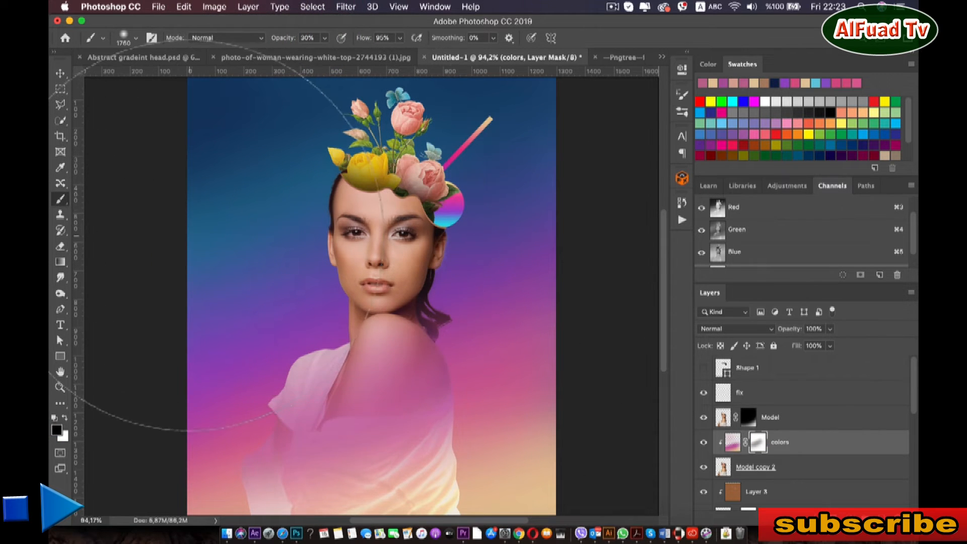
pyautogui.click(403, 155)
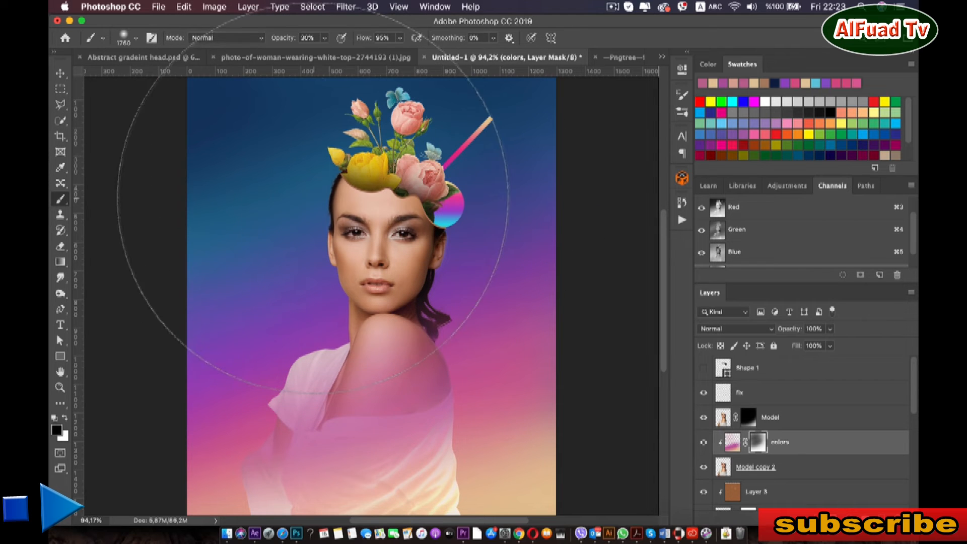
pyautogui.click(60, 73)
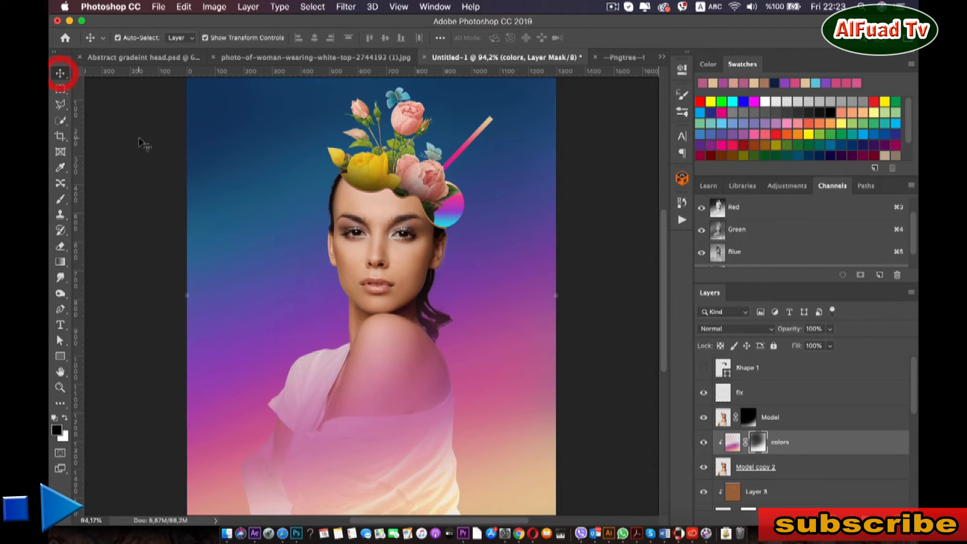
# - Add a new layer named "skin color" and place it just below the colors layer, clipped to Model copy 2
pyautogui.click(136, 136)
pyautogui.scroll(-2, 373, 272)
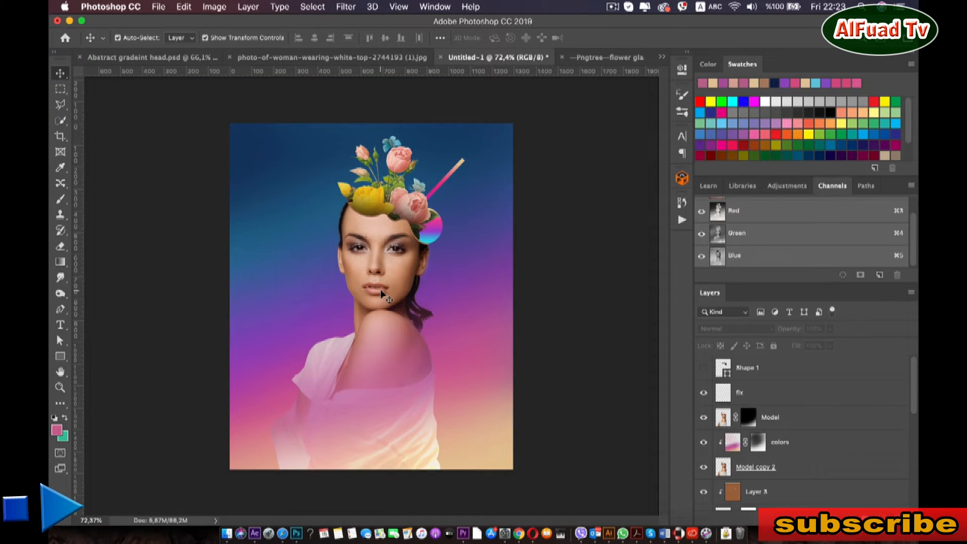
pyautogui.scroll(1, 381, 294)
pyautogui.click(780, 409)
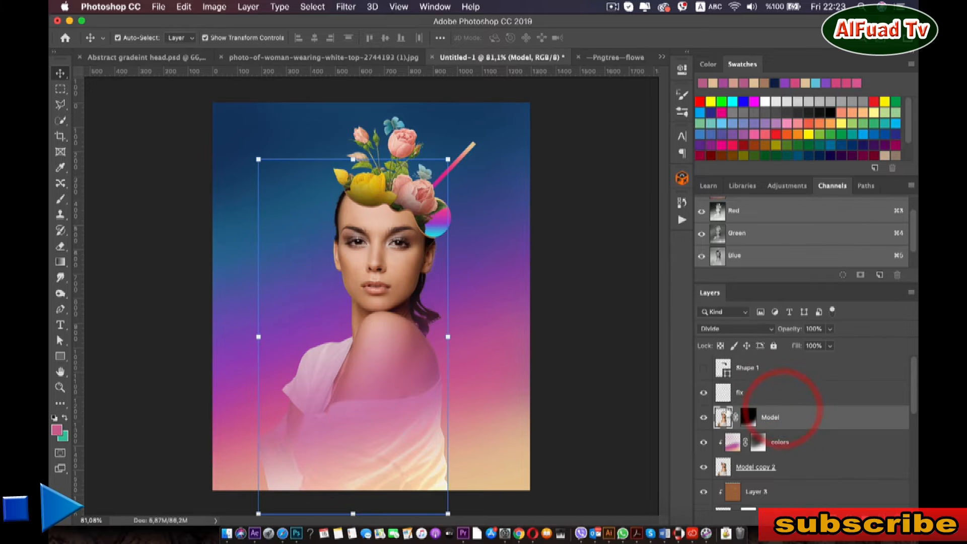
pyautogui.click(879, 516)
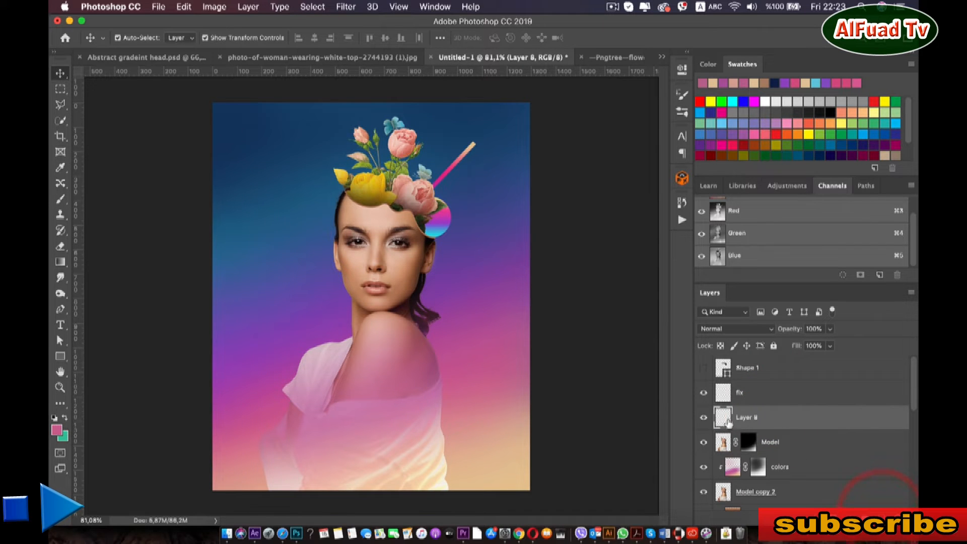
pyautogui.press('BackSpace')
pyautogui.press('BackSpace')
pyautogui.press('BackSpace')
pyautogui.press('BackSpace')
pyautogui.press('BackSpace')
pyautogui.press('BackSpace')
pyautogui.press('BackSpace')
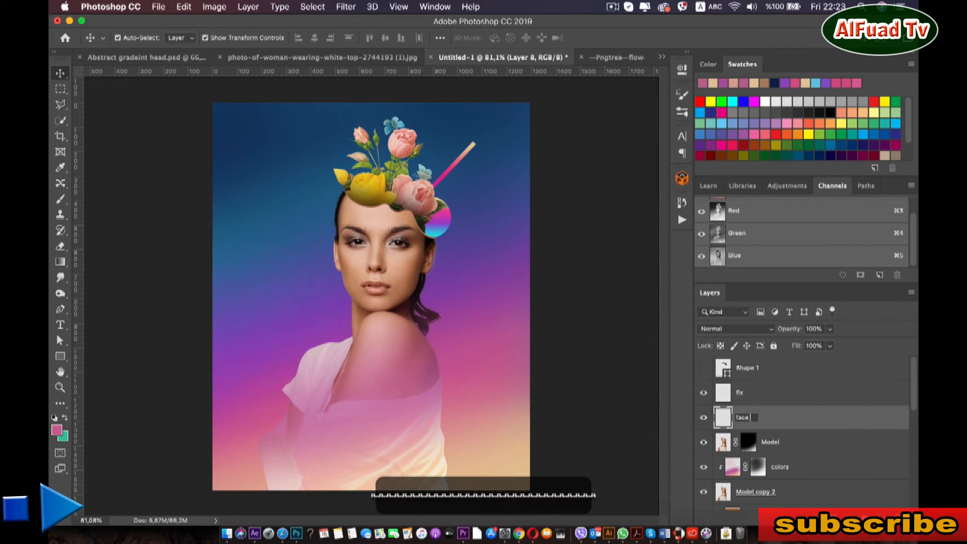
pyautogui.write('skin')
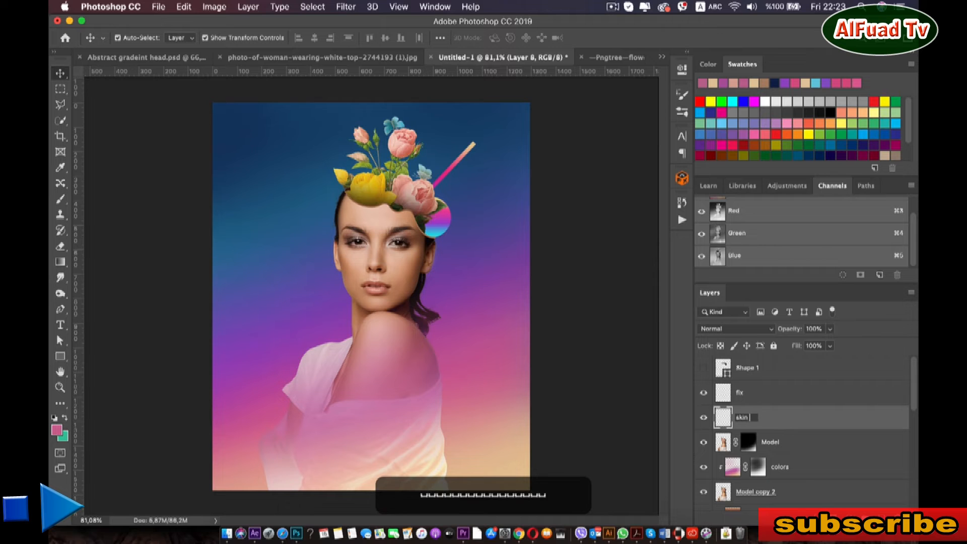
pyautogui.write(' color')
pyautogui.press('Return')
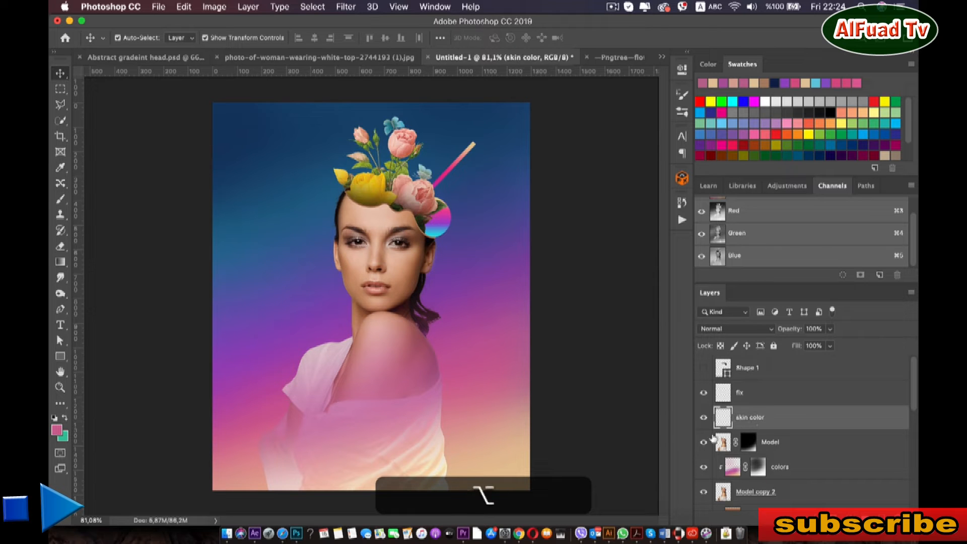
pyautogui.moveTo(723, 424); pyautogui.dragTo(730, 469)
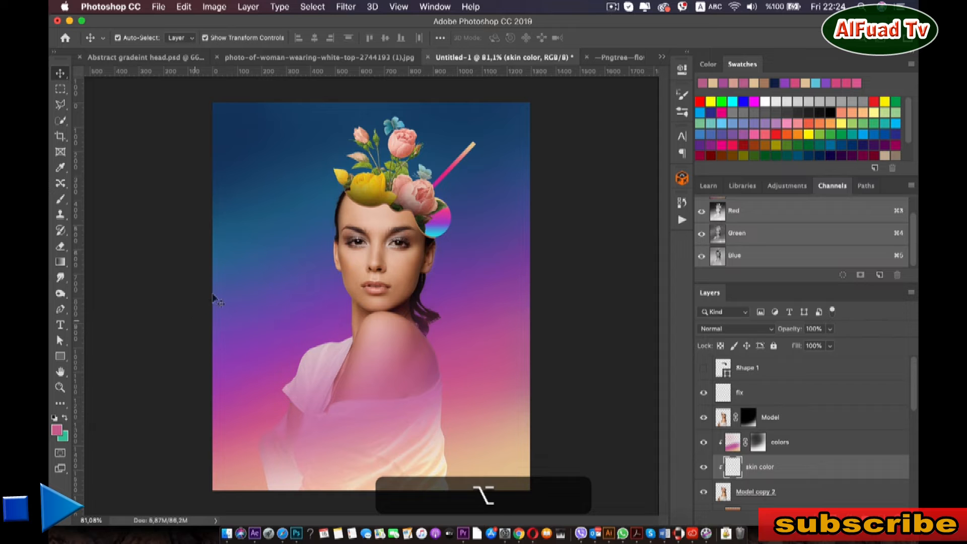
# - Try painting pink over the face on the skin color layer at 30% opacity with Overlay blending, and undo it
pyautogui.click(59, 199)
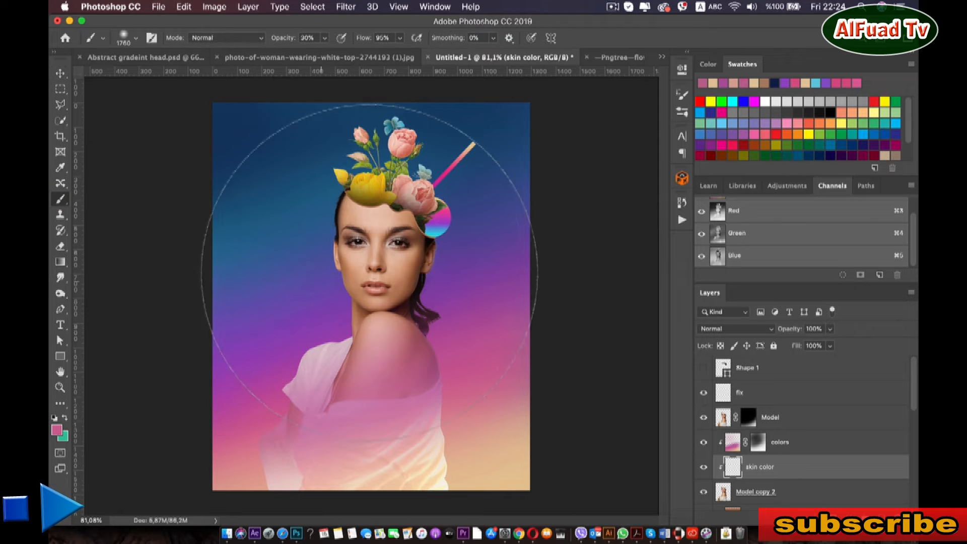
pyautogui.click(384, 281)
pyautogui.scroll(5, 385, 281)
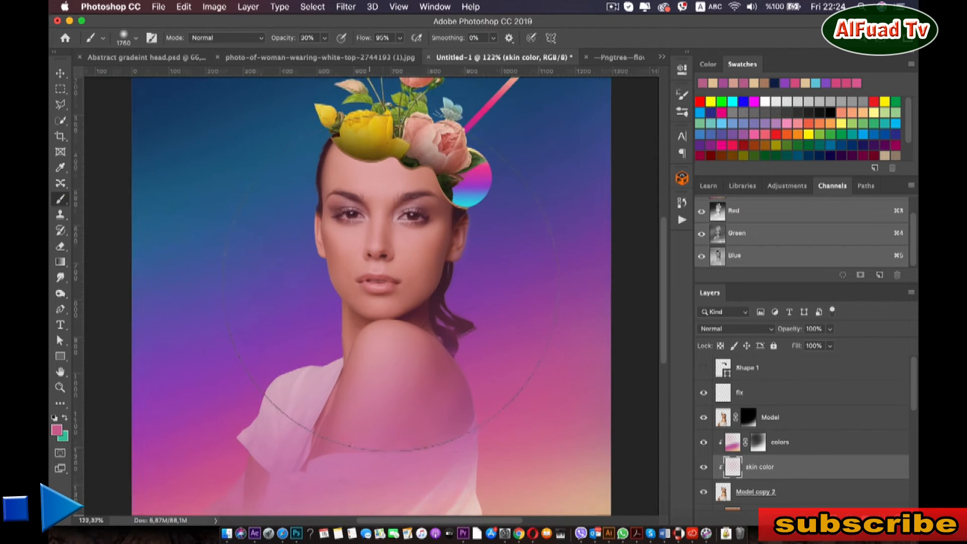
pyautogui.click(763, 331)
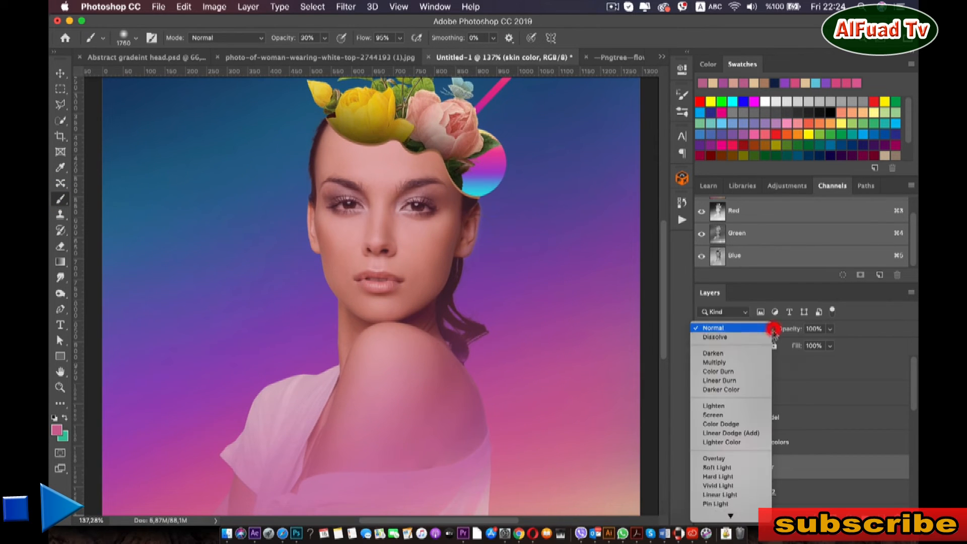
pyautogui.click(721, 461)
pyautogui.scroll(-5, 388, 295)
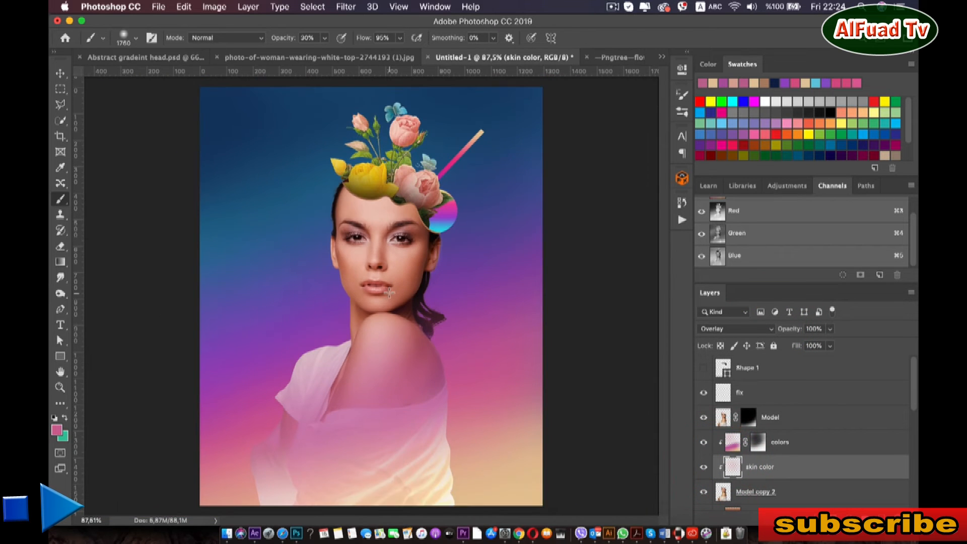
pyautogui.press('super+z')
pyautogui.press('super+z')
pyautogui.press('super+z')
pyautogui.press('super+z')
pyautogui.press('super+z')
pyautogui.press('super+z')
pyautogui.press('super+z')
pyautogui.press('super+z')
pyautogui.press('super+z')
pyautogui.press('super+z')
pyautogui.press('super+z')
pyautogui.press('super+z')
pyautogui.press('super+z')
pyautogui.press('super+z')
# - Set the skin color layer's blend mode to Overlay and sample the background's pink as the brush color
pyautogui.click(766, 329)
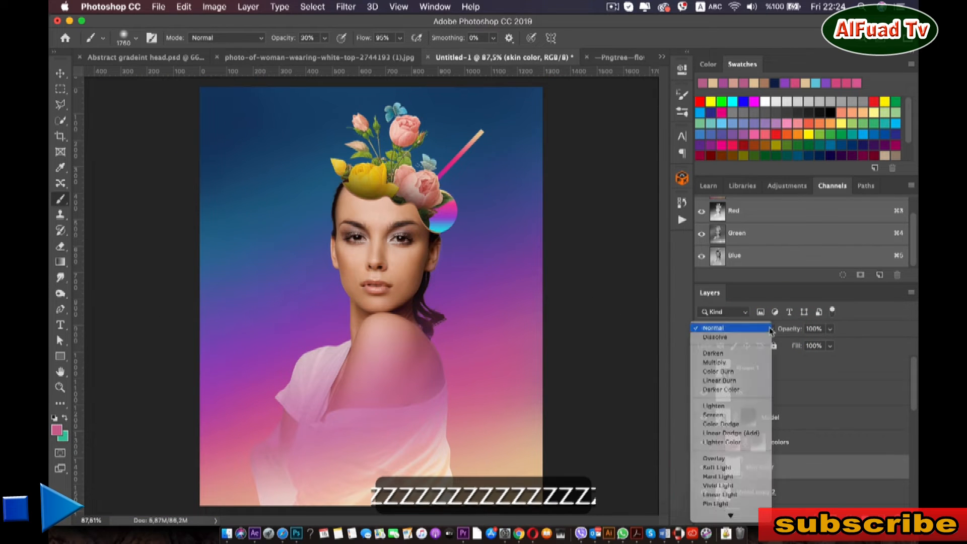
pyautogui.click(726, 462)
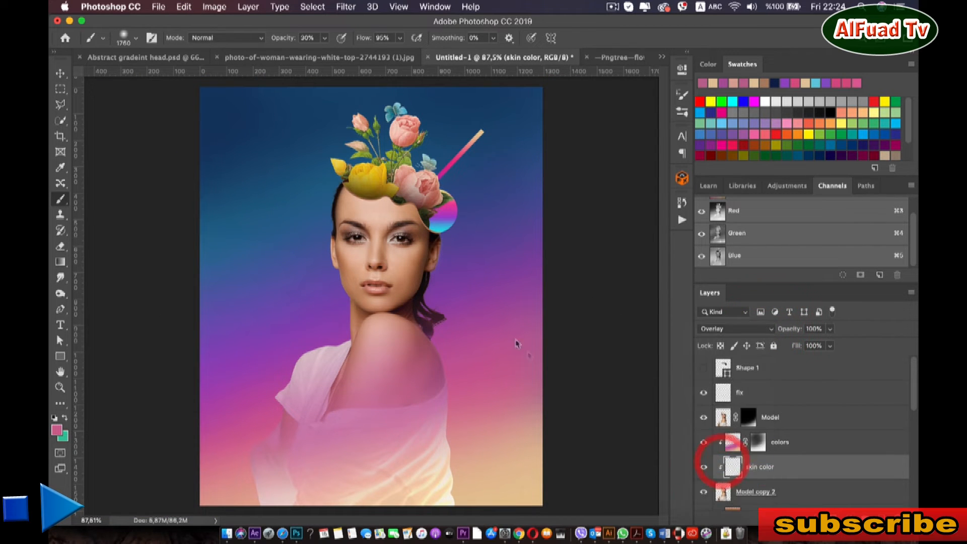
pyautogui.press('alt')
pyautogui.press('i')
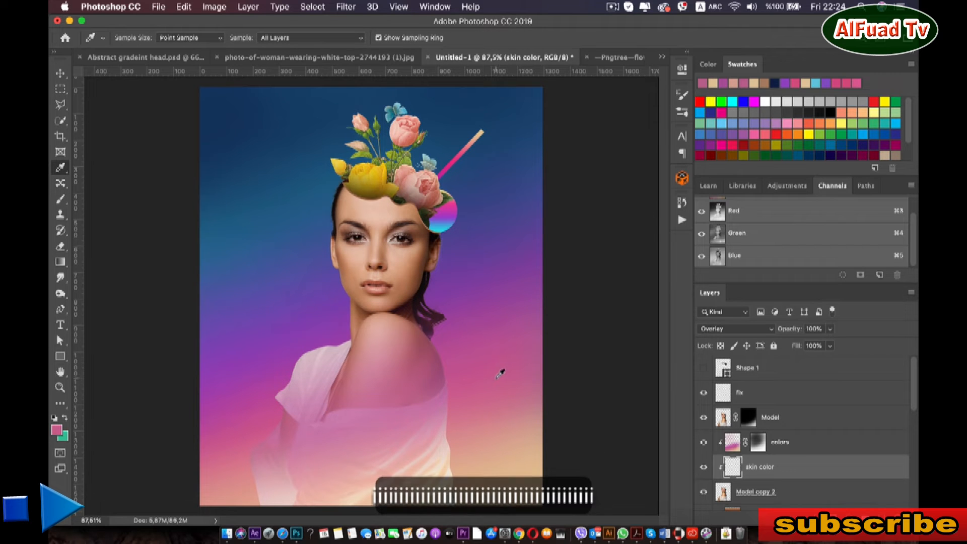
pyautogui.click(496, 378)
pyautogui.press('b')
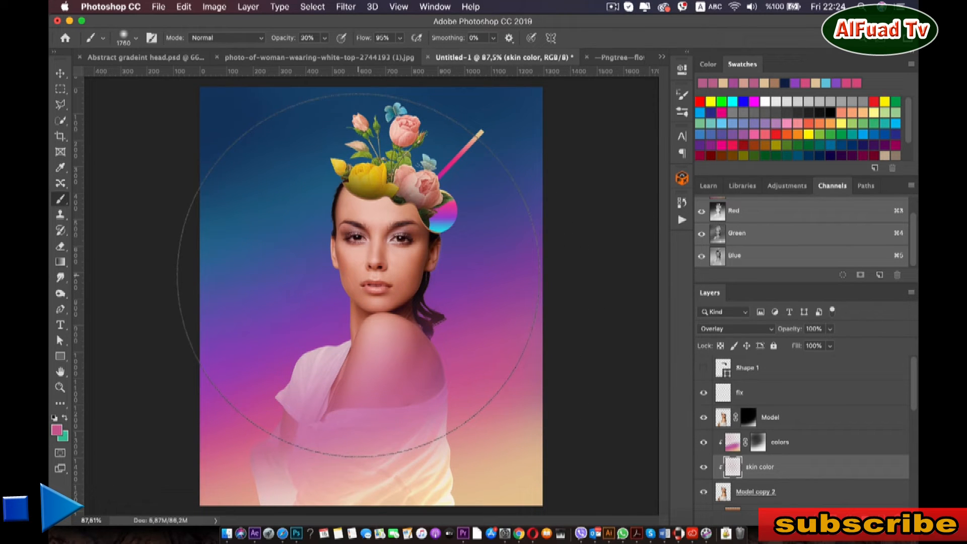
# - Undo the 30% stroke, lower the brush opacity to 9%, and paint pink over the face on the skin color layer
pyautogui.press('super+z')
pyautogui.click(325, 39)
pyautogui.moveTo(323, 54); pyautogui.dragTo(310, 53)
pyautogui.click(364, 218)
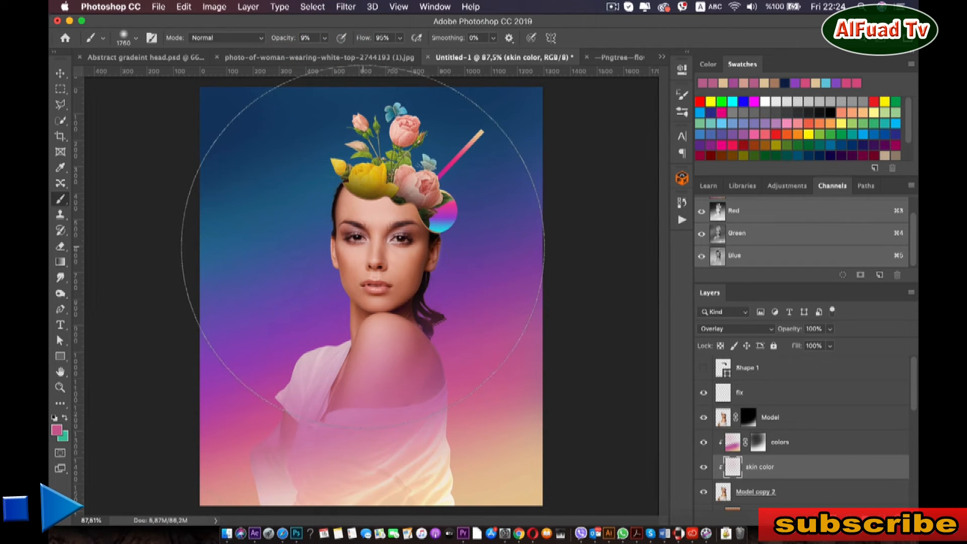
pyautogui.click(60, 73)
pyautogui.click(145, 188)
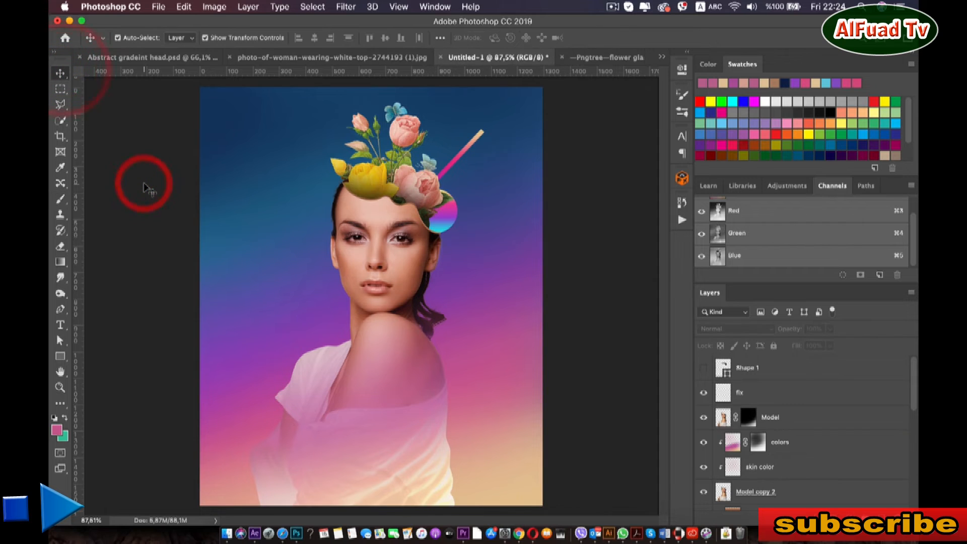
pyautogui.press('super+0')
pyautogui.scroll(1, 144, 188)
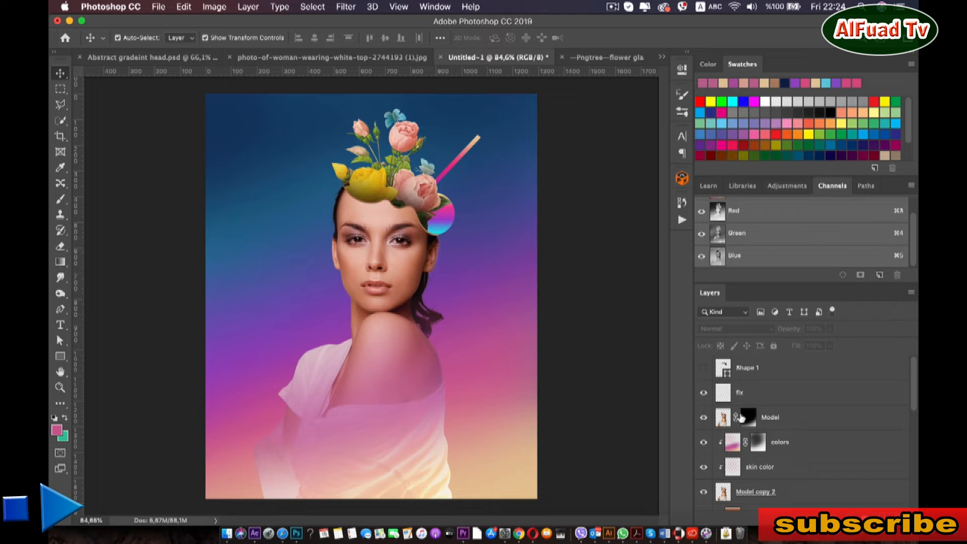
# - Refine the Model layer's mask over the lower body and top by painting with white and black at 9% opacity
pyautogui.click(744, 417)
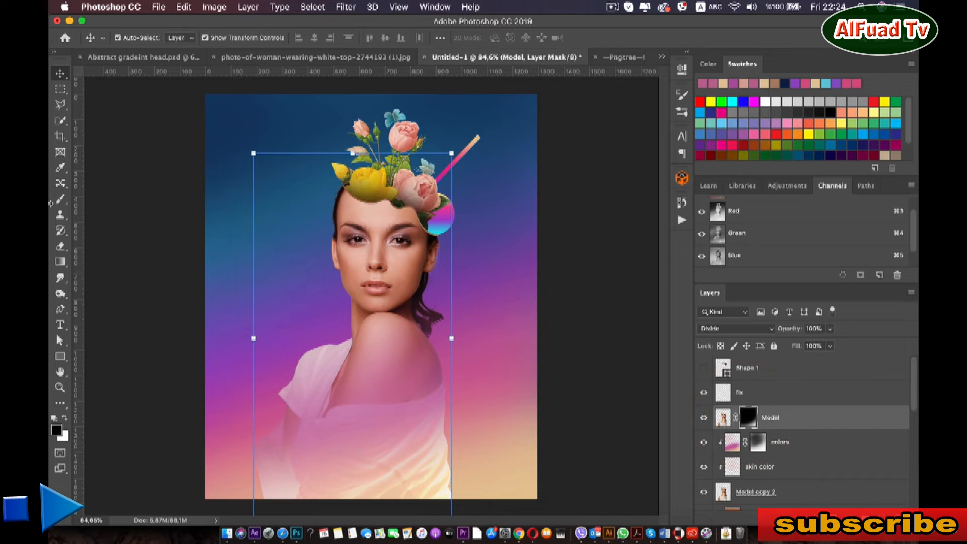
pyautogui.click(59, 199)
pyautogui.click(66, 418)
pyautogui.click(752, 416)
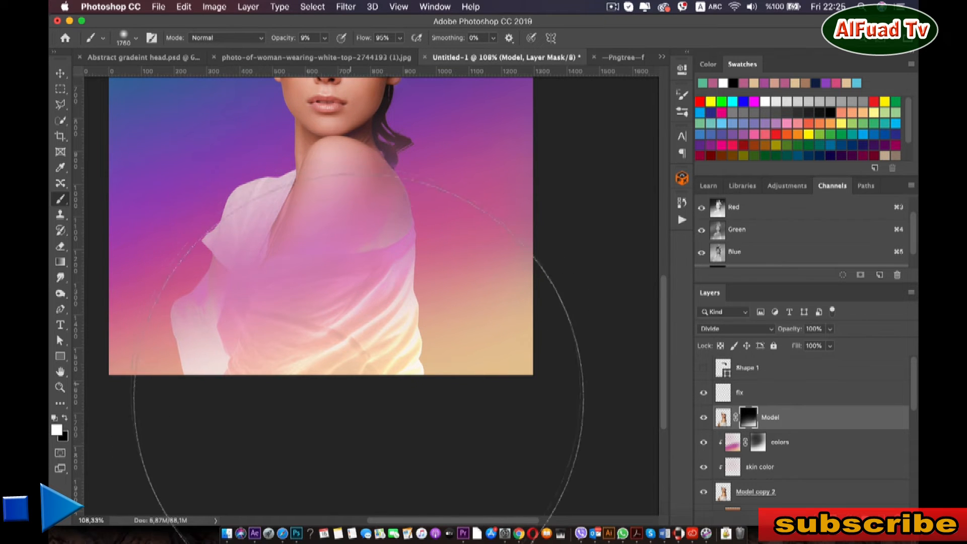
pyautogui.press('x')
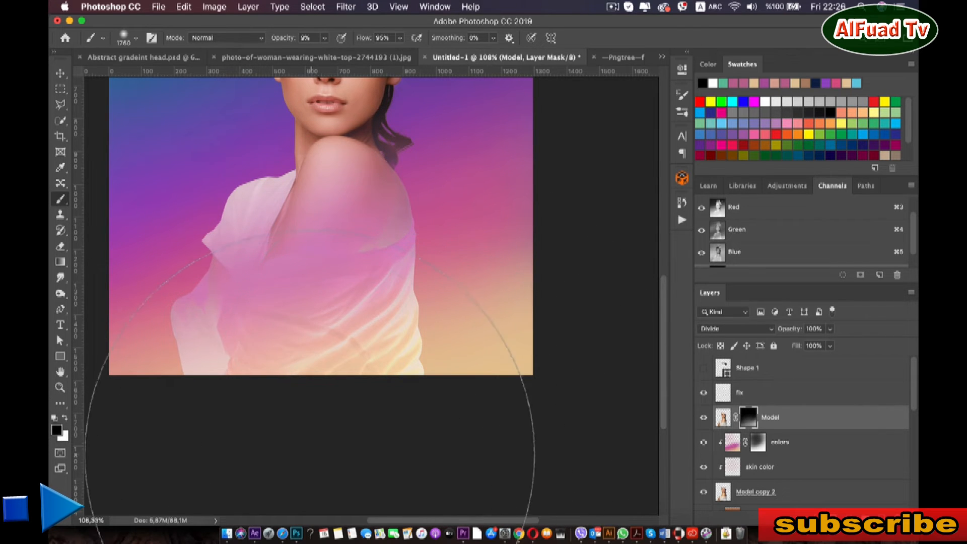
pyautogui.scroll(-5, 434, 347)
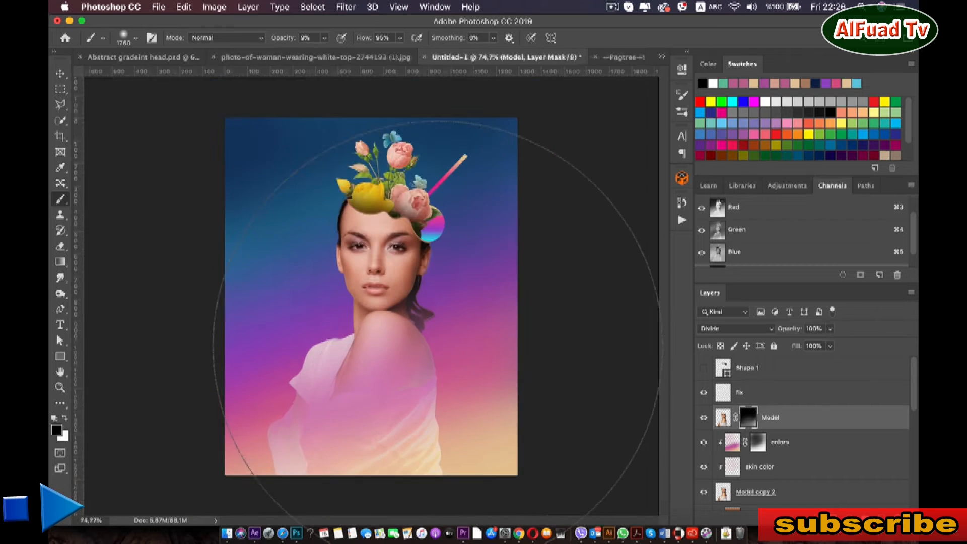
pyautogui.click(60, 75)
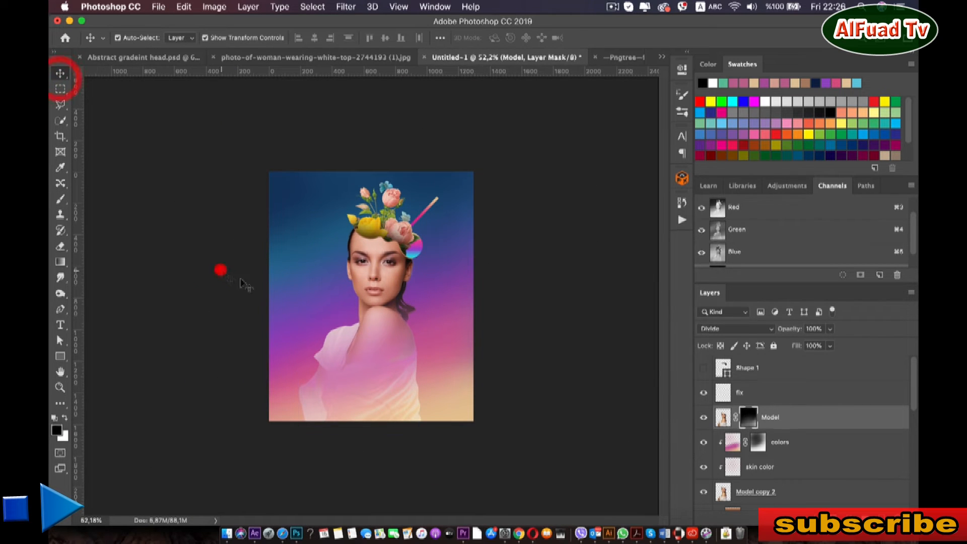
pyautogui.click(218, 270)
# - Duplicate the Model copy 2 layer and move Model copy 2 above the Model layer
pyautogui.click(772, 492)
pyautogui.scroll(-3, 773, 483)
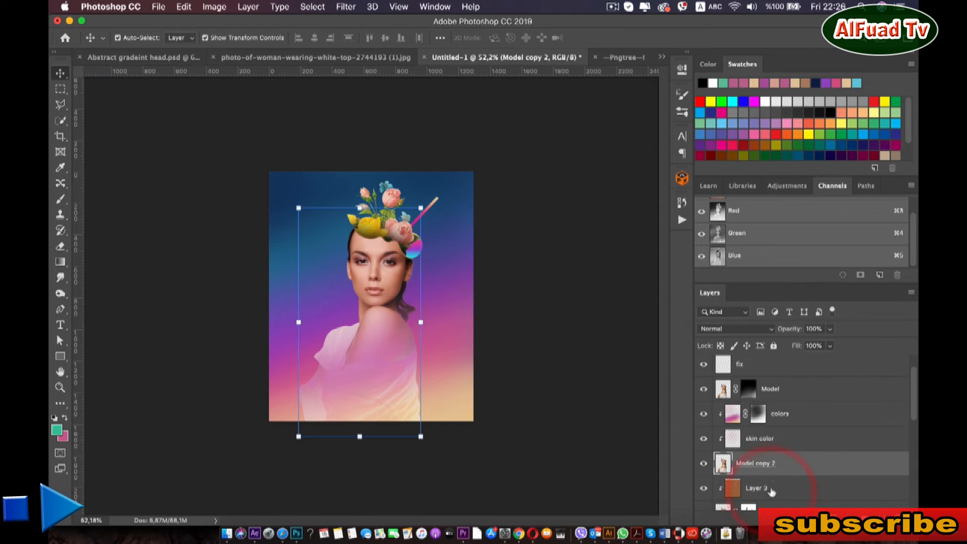
pyautogui.scroll(-2, 776, 465)
pyautogui.scroll(3, 776, 461)
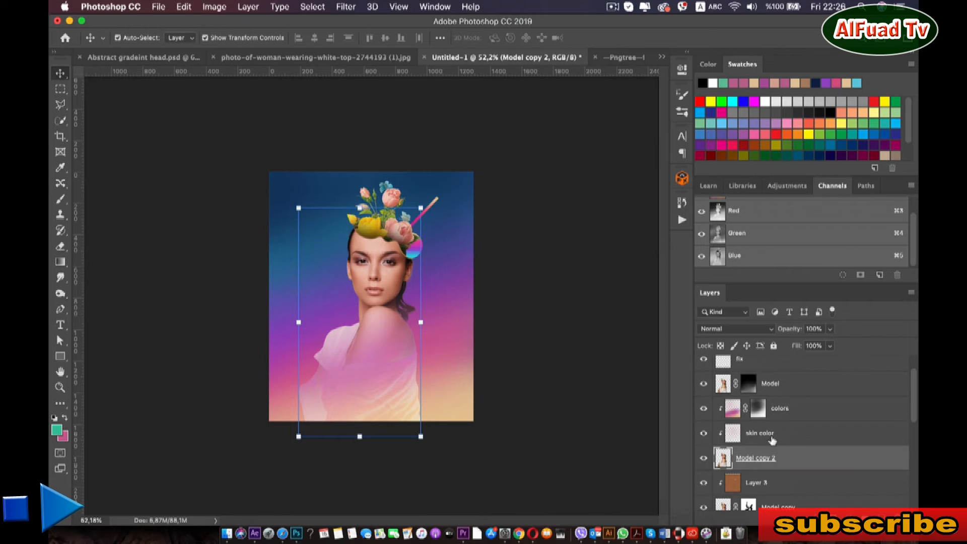
pyautogui.press('super+j')
pyautogui.moveTo(756, 483); pyautogui.dragTo(748, 367)
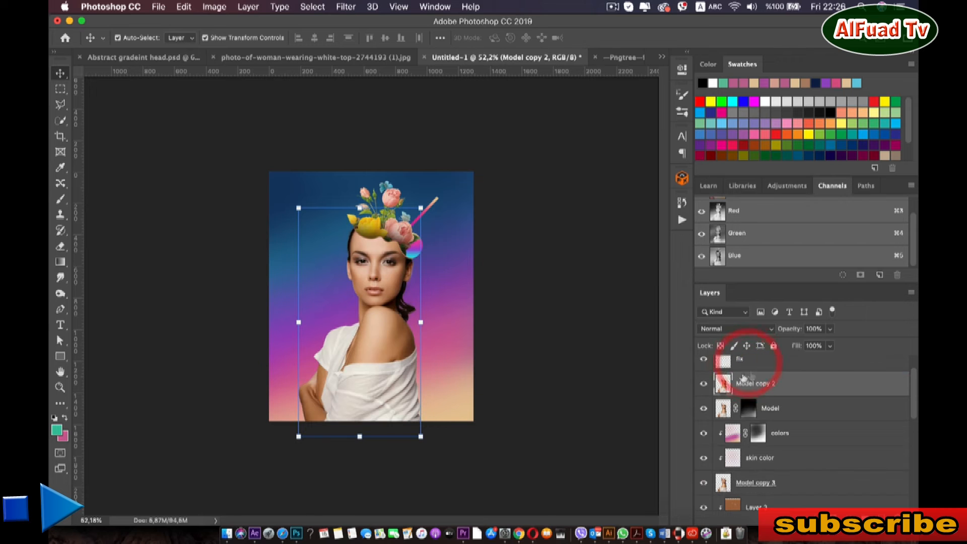
# - Apply the Add Noise filter with Uniform distribution and without Monochromatic to the Model copy 2 layer
pyautogui.scroll(3, 523, 305)
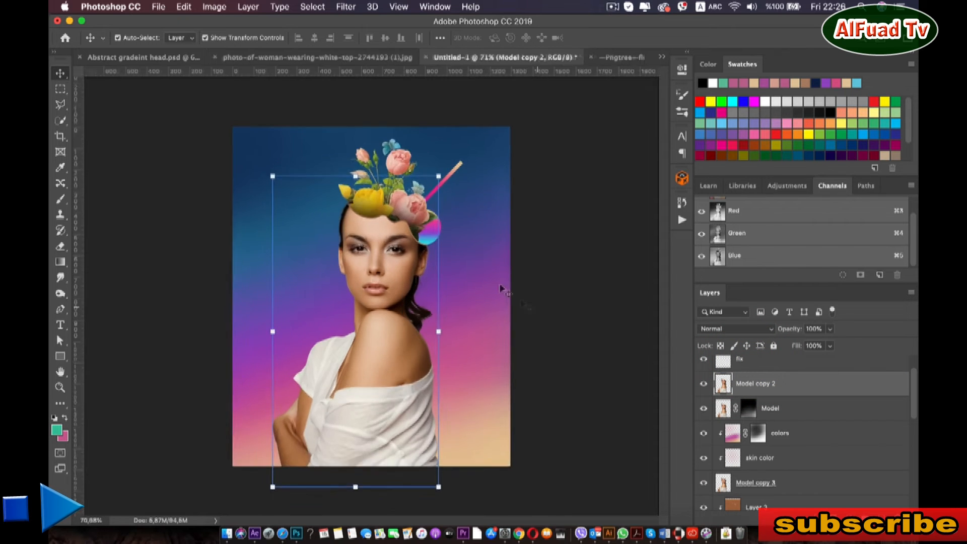
pyautogui.click(346, 6)
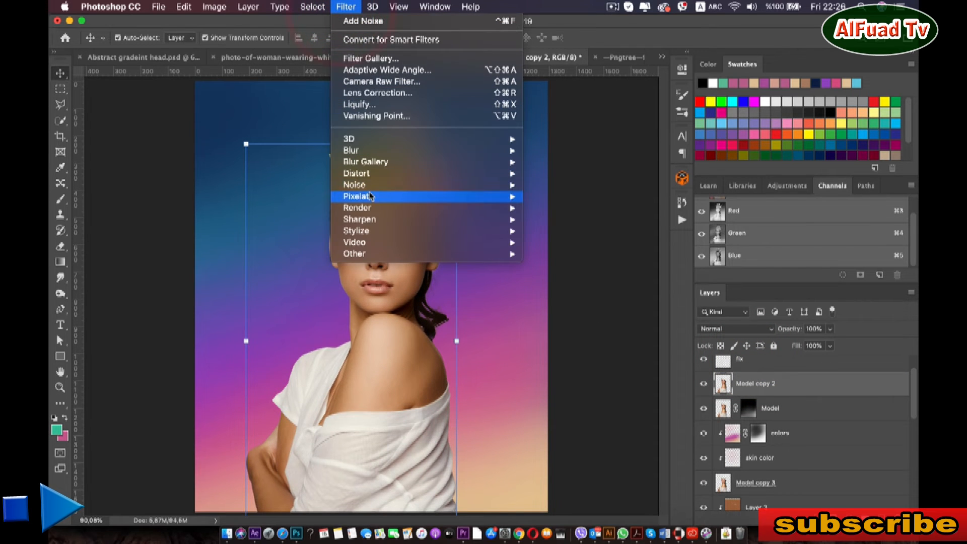
pyautogui.moveTo(428, 185)
pyautogui.click(580, 186)
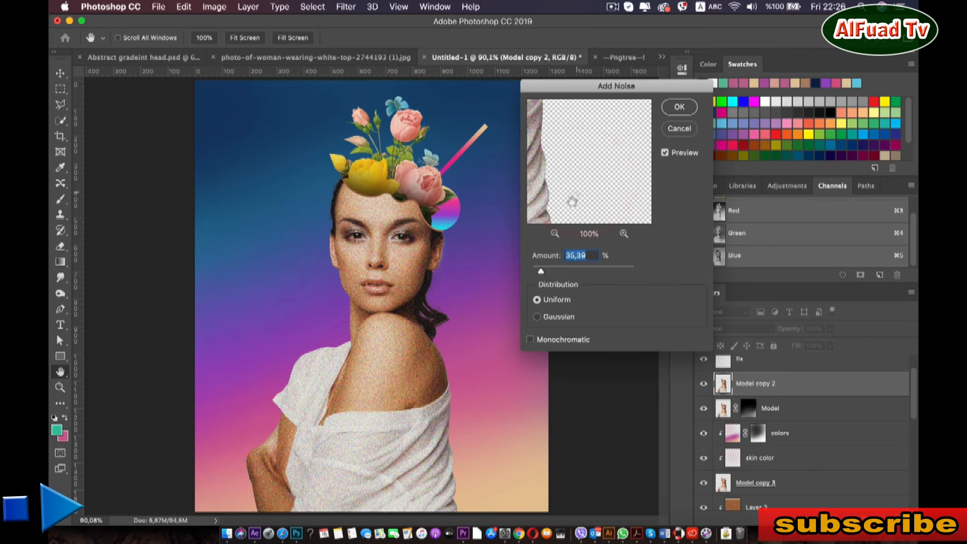
pyautogui.moveTo(542, 272)
pyautogui.mouseDown()
pyautogui.moveTo(551, 273)
pyautogui.moveTo(523, 272)
pyautogui.moveTo(540, 272)
pyautogui.mouseUp()
pyautogui.click(677, 110)
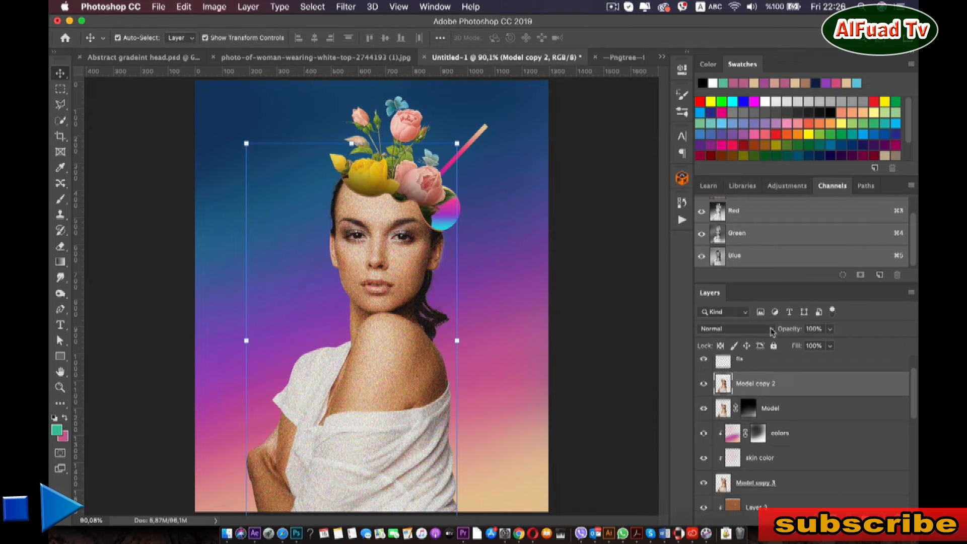
# - Set the noisy Model copy 2 layer's blend mode to Lighten
pyautogui.click(771, 330)
pyautogui.click(726, 409)
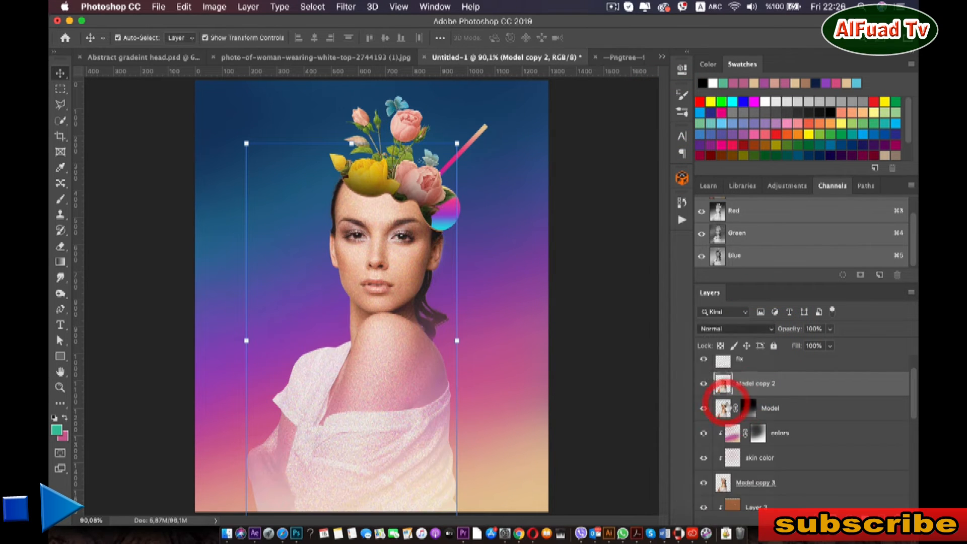
pyautogui.scroll(1, 469, 352)
pyautogui.scroll(-1, 468, 351)
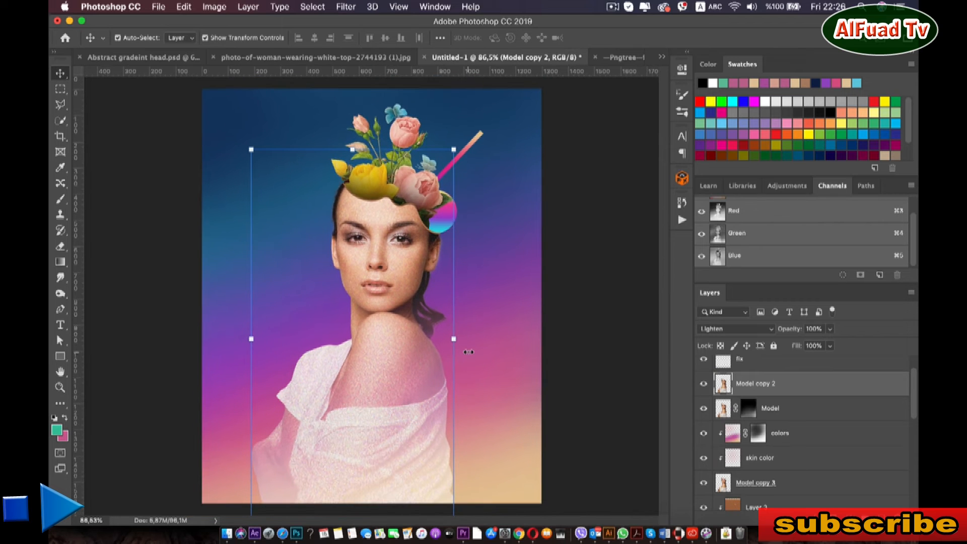
pyautogui.scroll(2, 469, 353)
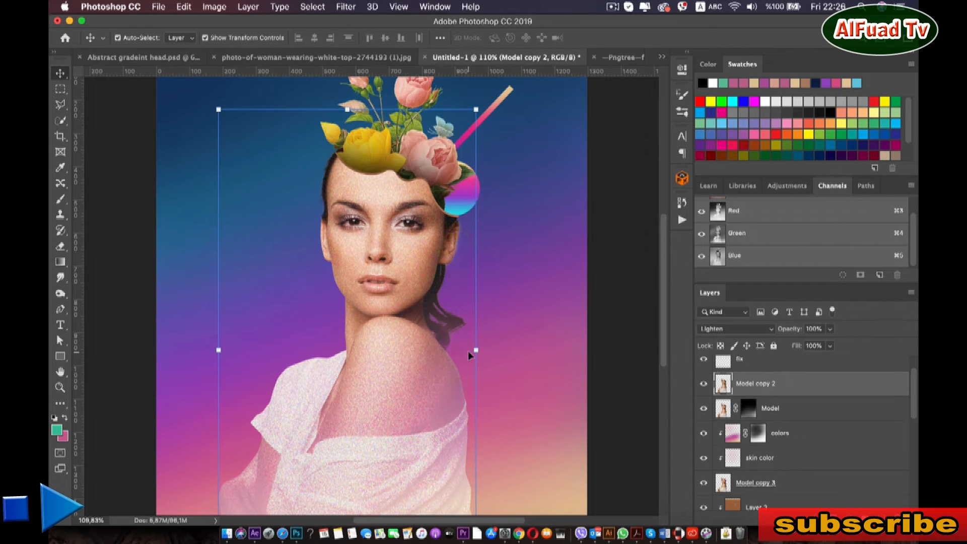
# - Add a layer mask to Model copy 2 and paint it black over the lower body with a 412 px soft round brush at 9% opacity
pyautogui.click(835, 517)
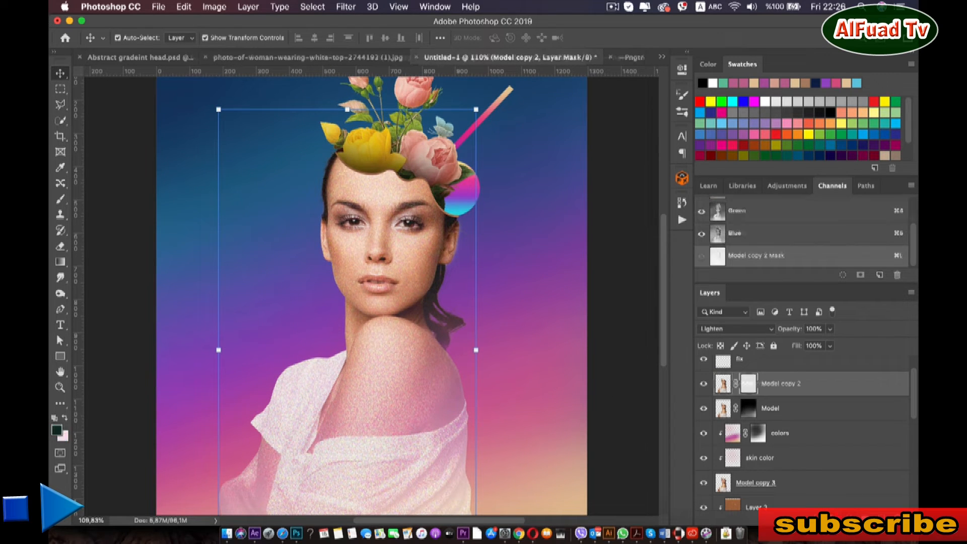
pyautogui.click(61, 200)
pyautogui.rightClick(379, 249)
pyautogui.moveTo(511, 284); pyautogui.dragTo(507, 285)
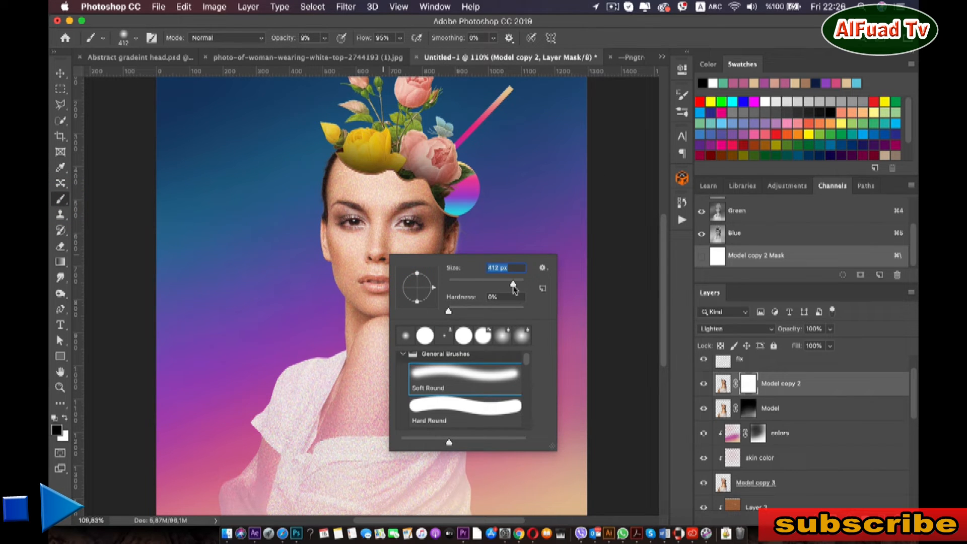
pyautogui.click(279, 359)
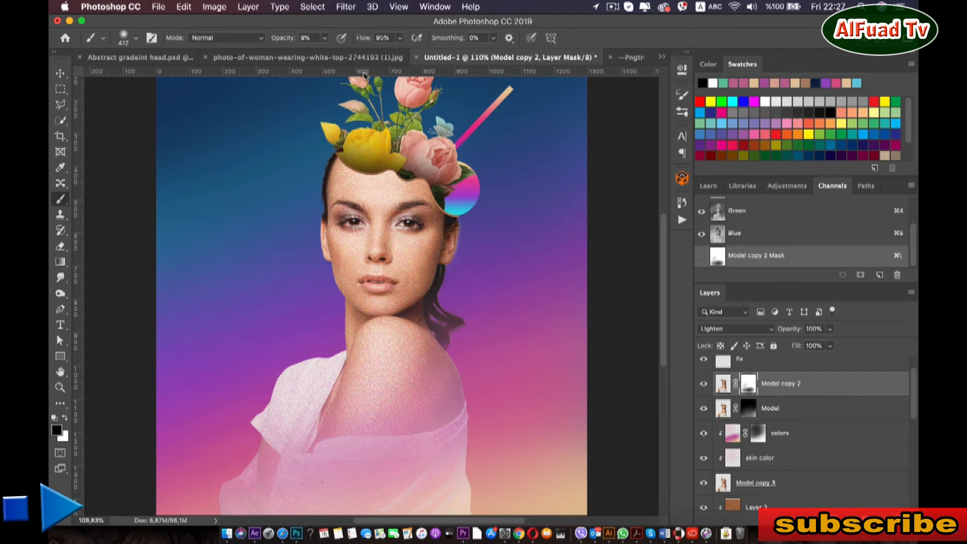
# - Paint black at 10% brush opacity on the Model copy 2 mask to fade the noise on the face, shoulder and top
pyautogui.click(325, 37)
pyautogui.moveTo(324, 53); pyautogui.dragTo(332, 54)
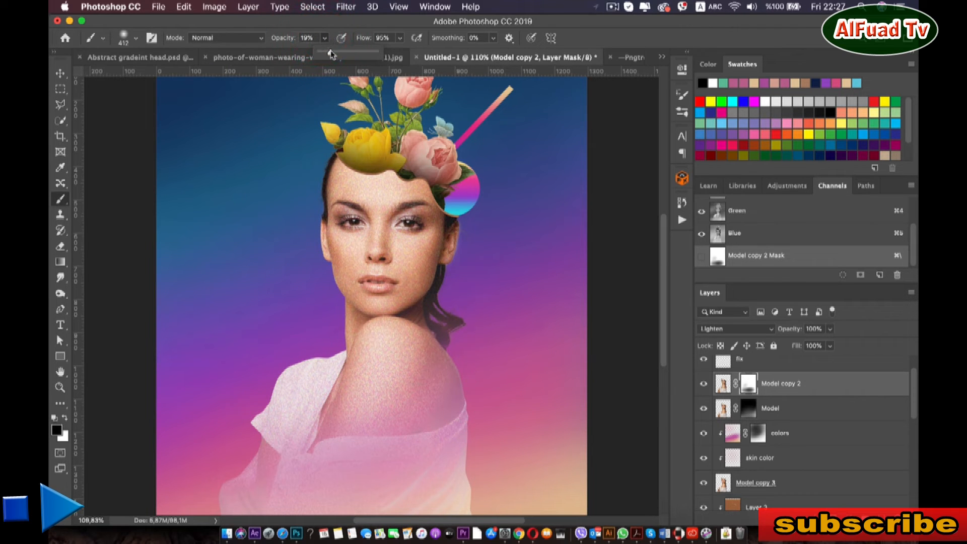
pyautogui.click(294, 485)
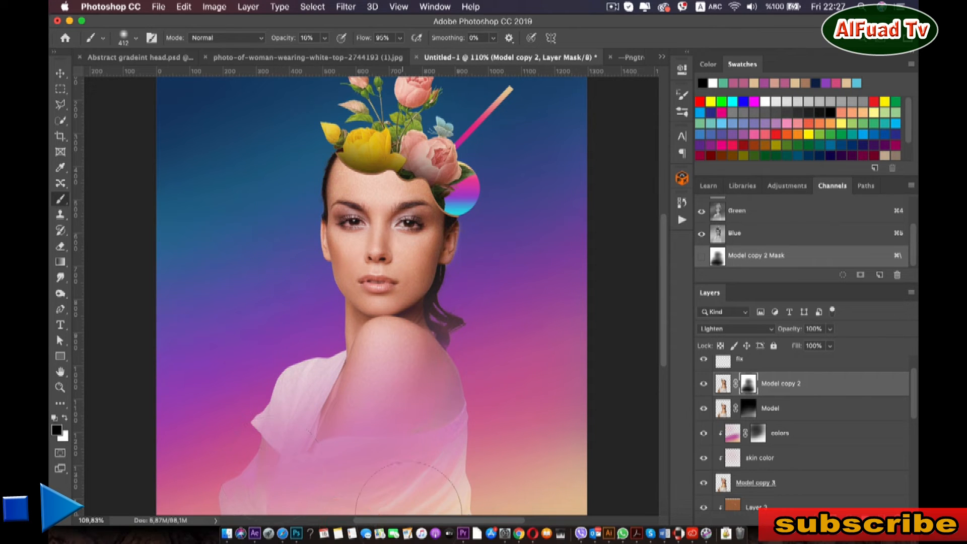
pyautogui.scroll(-2, 327, 226)
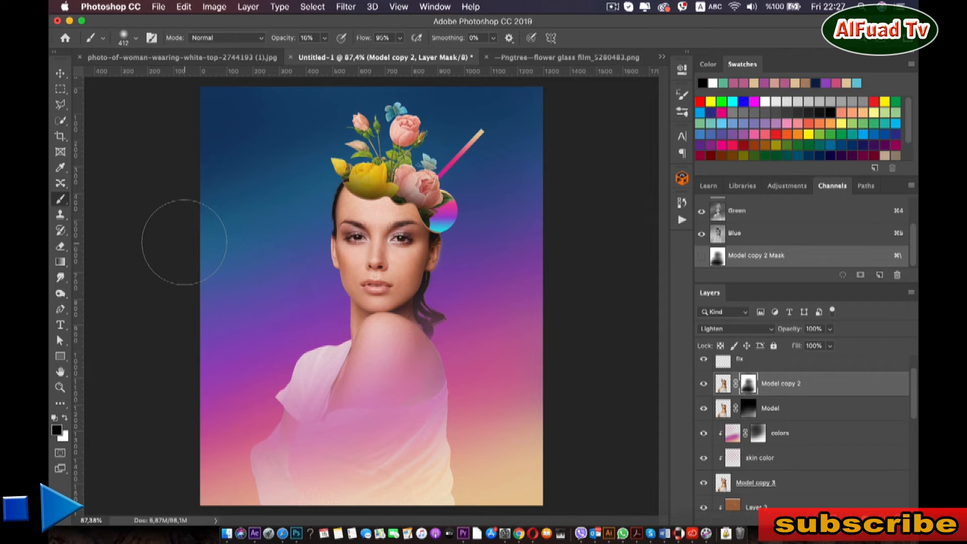
# - Paint white on the Model copy 2 mask to bring noise back over the shoulder and top
pyautogui.scroll(2, 312, 242)
pyautogui.press('x')
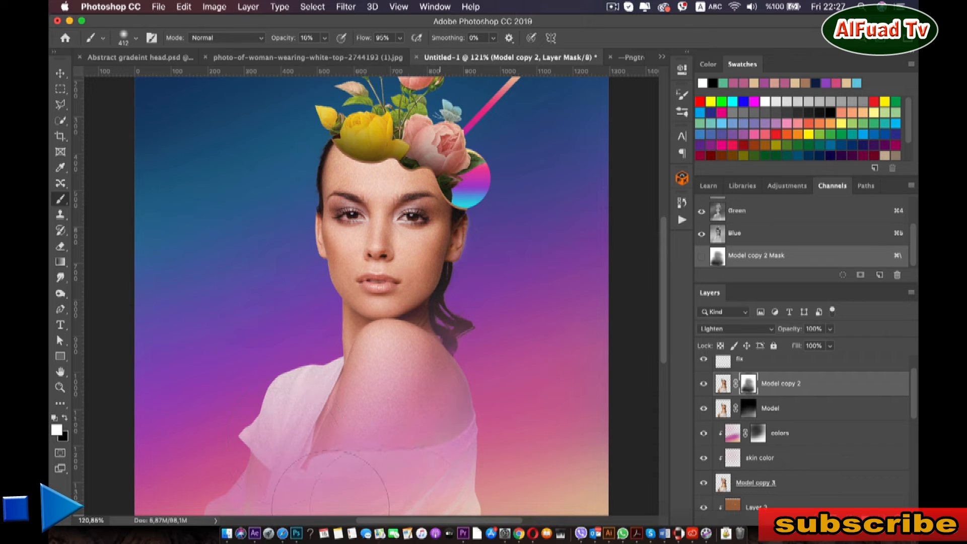
pyautogui.scroll(-4, 387, 428)
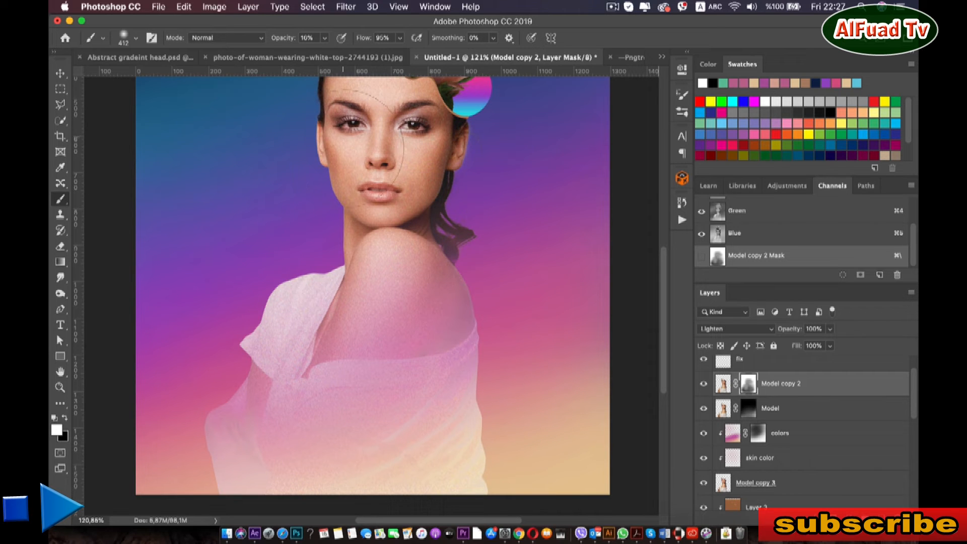
# - Soften the noise on the face and body by painting black at 3% opacity on the Model copy 2 mask
pyautogui.press('x')
pyautogui.moveTo(325, 38)
pyautogui.mouseDown()
pyautogui.moveTo(316, 39)
pyautogui.moveTo(317, 55)
pyautogui.mouseUp()
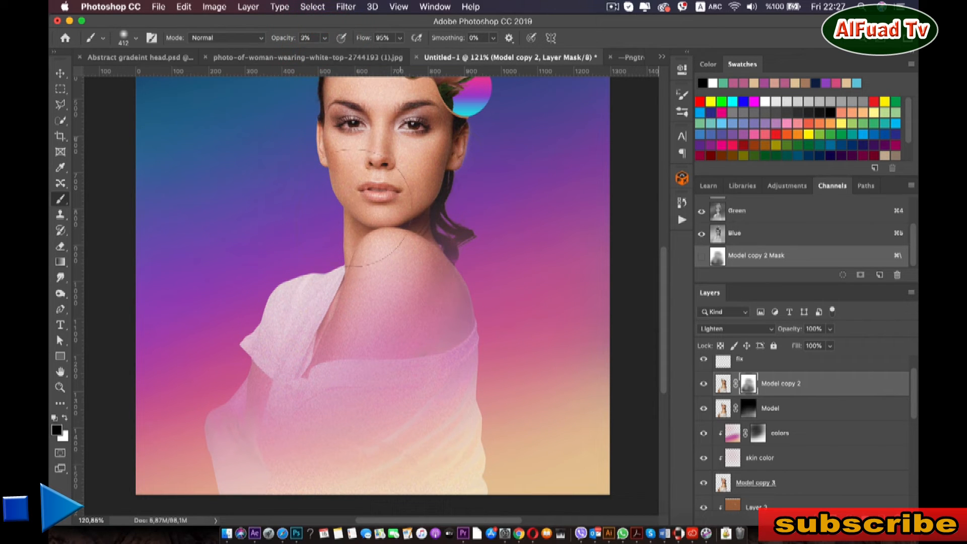
pyautogui.click(353, 178)
pyautogui.press('space')
pyautogui.moveTo(359, 159); pyautogui.dragTo(361, 197)
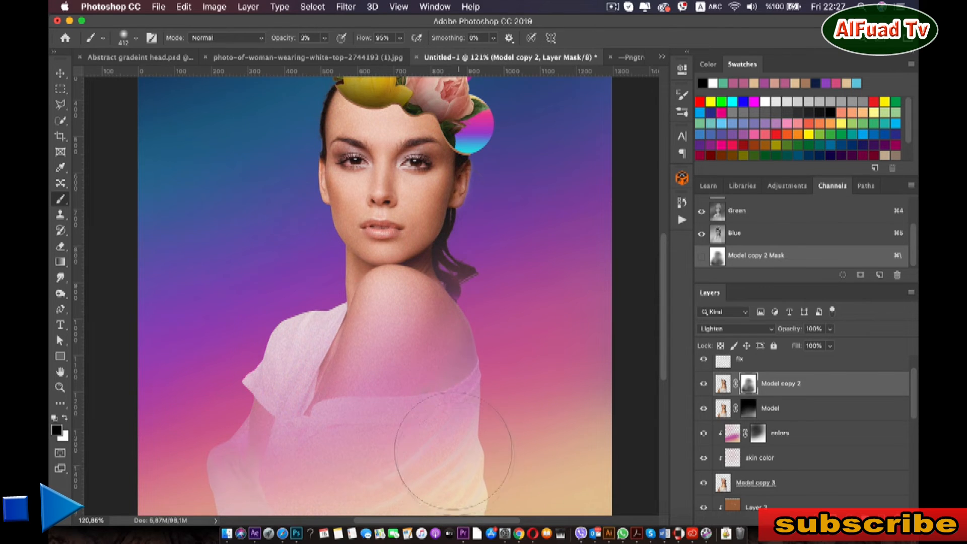
pyautogui.scroll(-2, 454, 421)
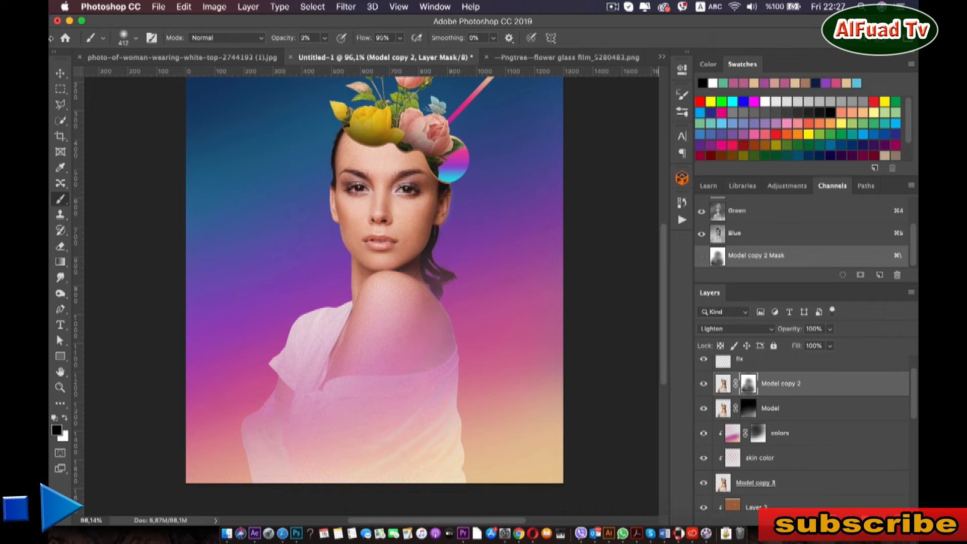
# - Duplicate the Layer 7 gradient background together with its mask
pyautogui.press('v')
pyautogui.scroll(-10, 779, 450)
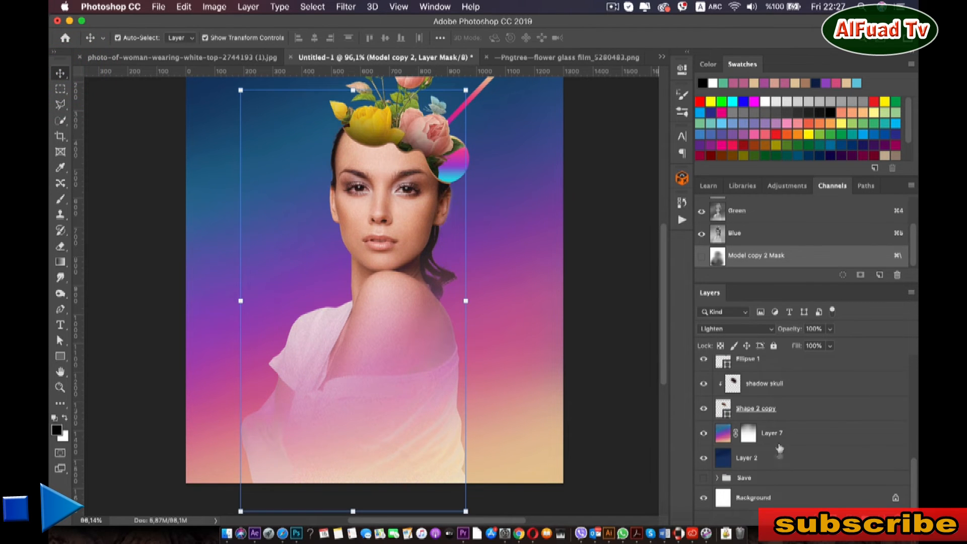
pyautogui.click(782, 419)
pyautogui.click(787, 429)
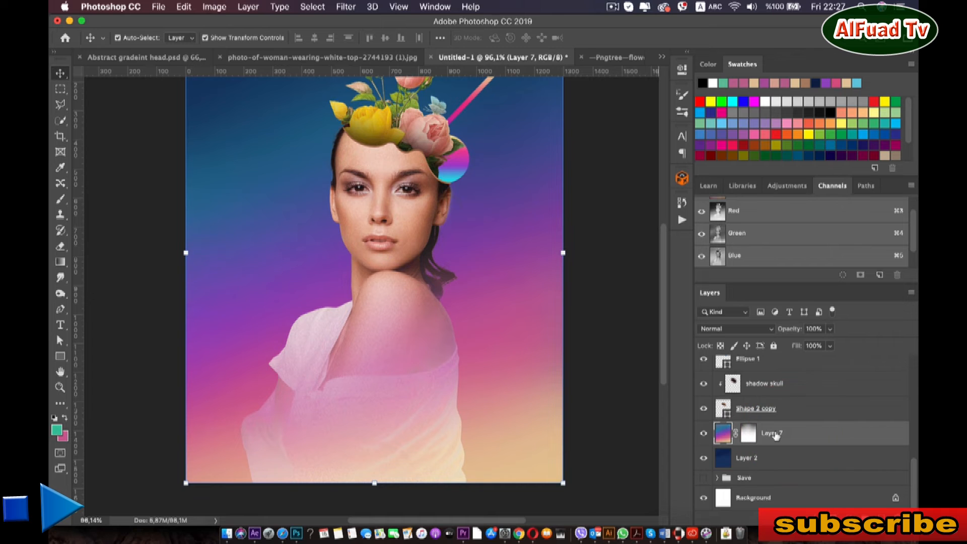
pyautogui.press('super+j')
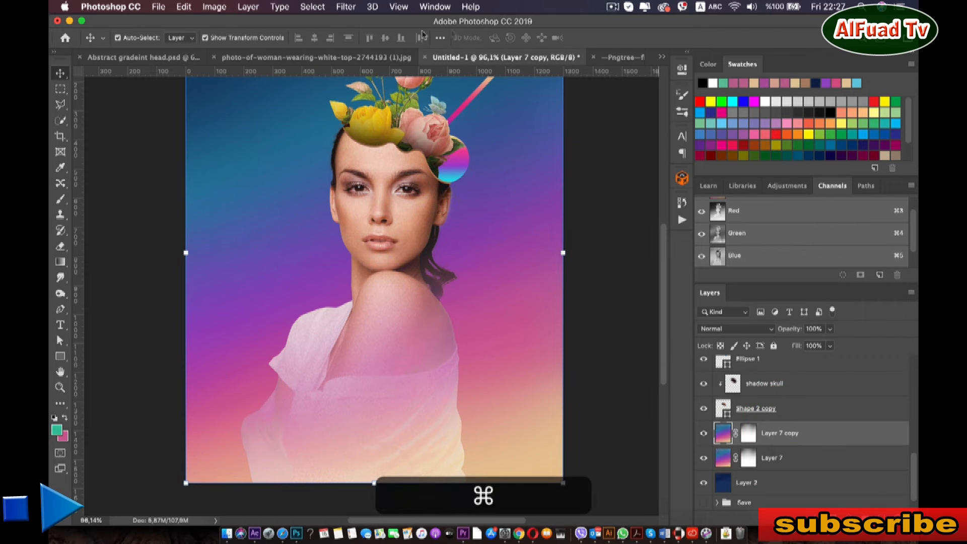
# - Apply 30,68% Uniform Add Noise without Monochromatic to Layer 7 copy and set its blend mode to Lighten
pyautogui.click(345, 6)
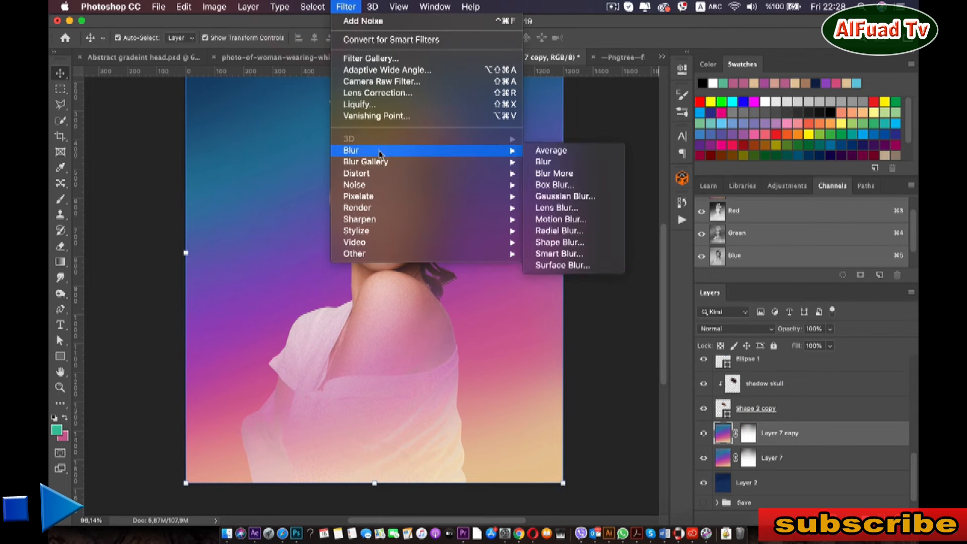
pyautogui.moveTo(388, 185)
pyautogui.click(539, 190)
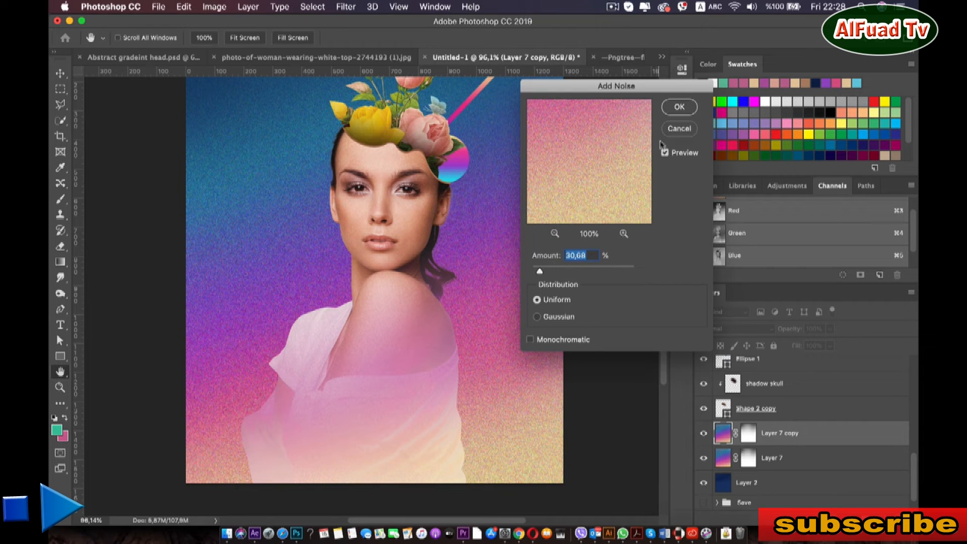
pyautogui.click(679, 106)
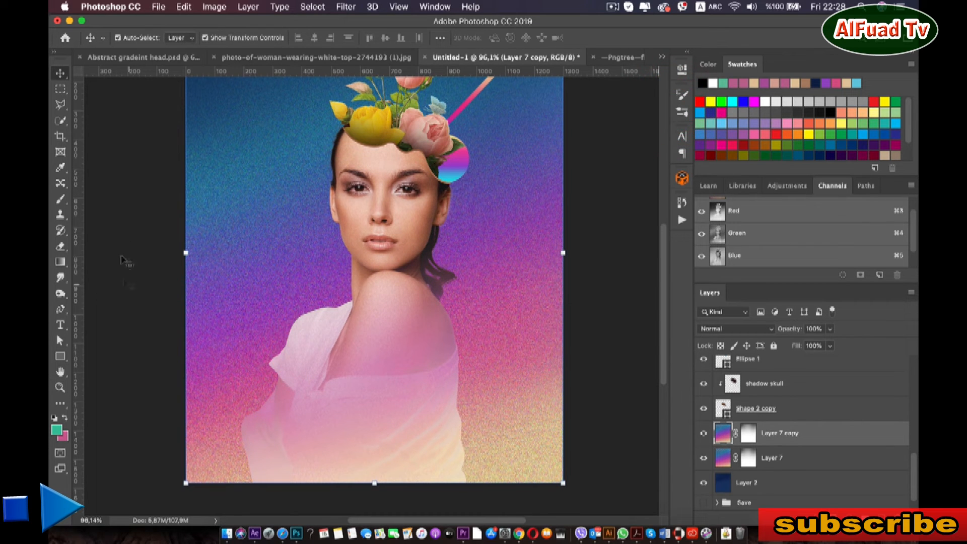
pyautogui.click(772, 329)
pyautogui.click(723, 409)
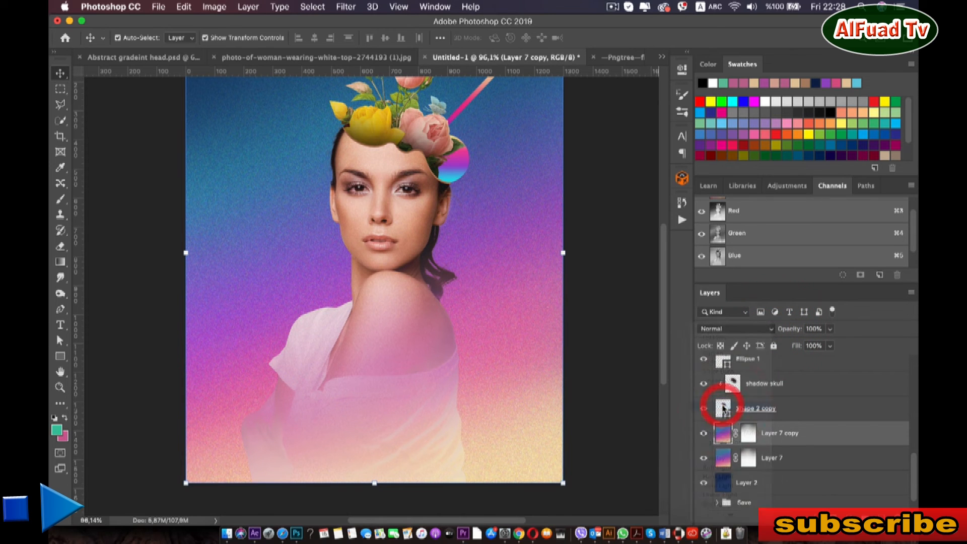
# - Paint black on the Layer 7 copy mask over the background with a 492 px soft brush, raising its opacity to 13%
pyautogui.click(59, 201)
pyautogui.scroll(2, 256, 191)
pyautogui.scroll(-4, 258, 197)
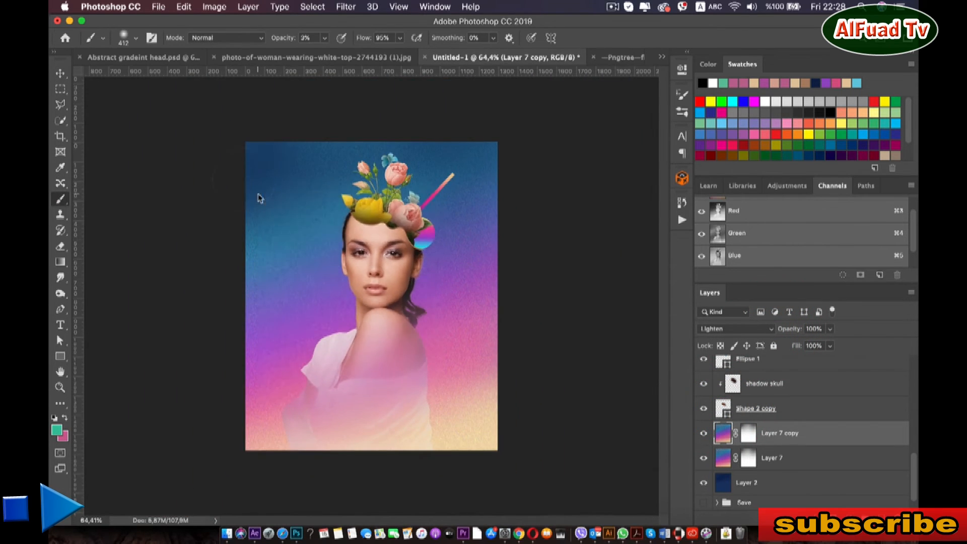
pyautogui.rightClick(258, 194)
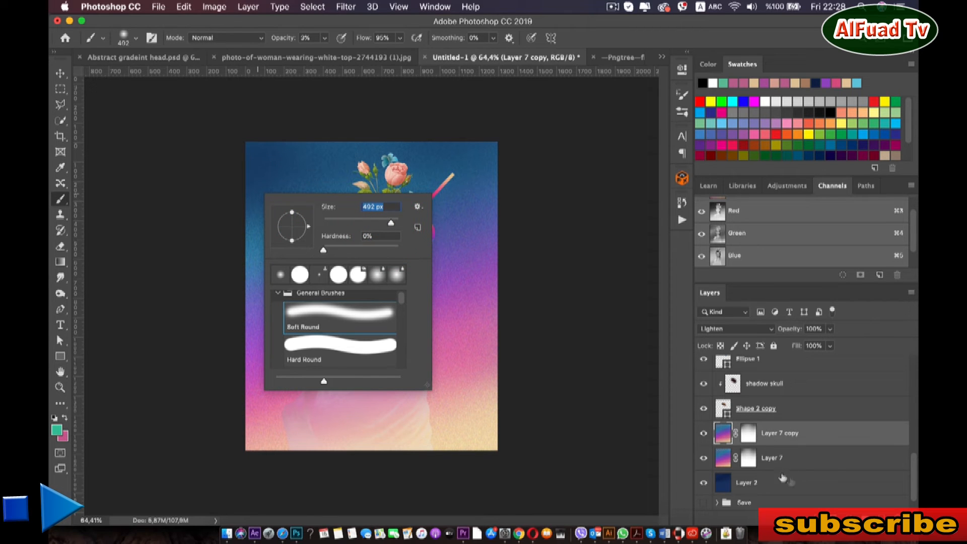
pyautogui.click(750, 434)
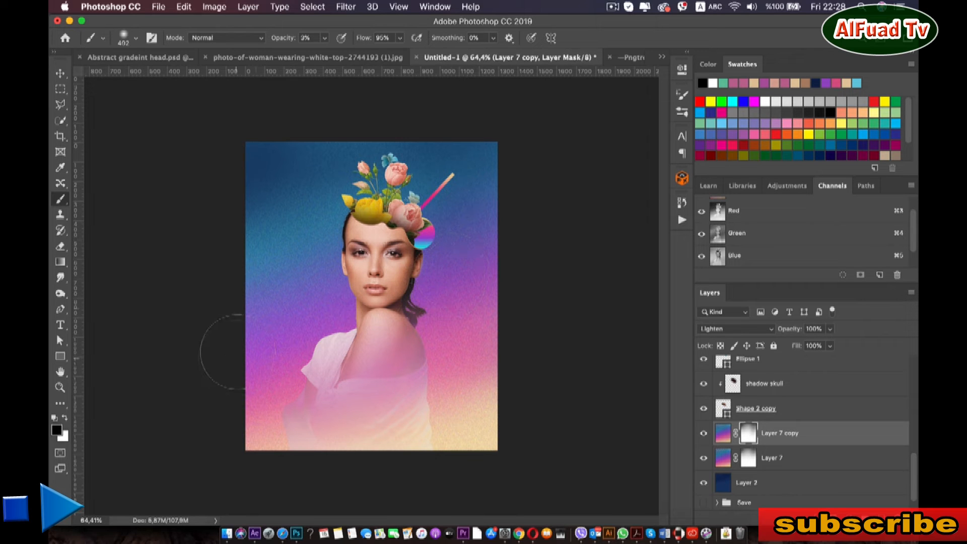
pyautogui.moveTo(324, 38); pyautogui.dragTo(331, 54)
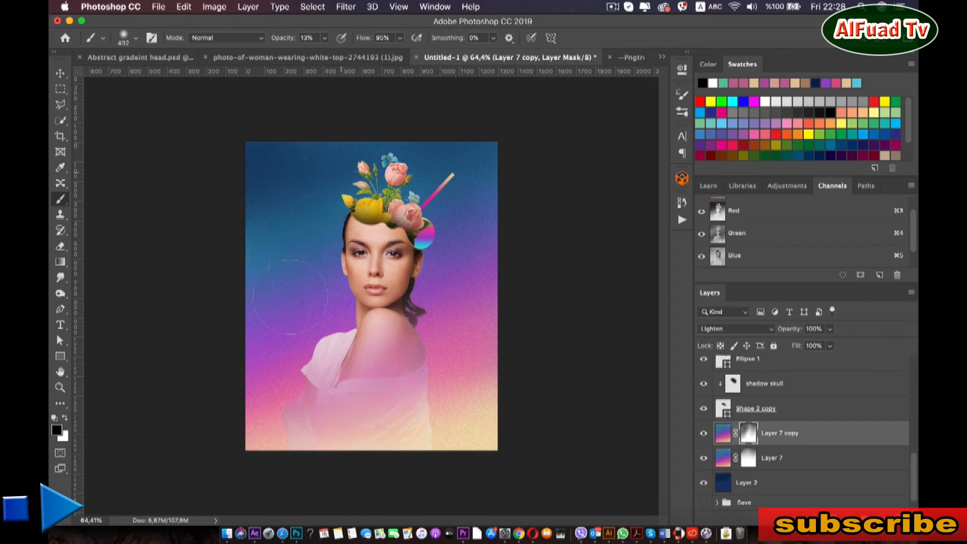
# - Enlarge the brush to 1760 px, fade the remaining background noise on the Layer 7 copy mask, and deselect the layer
pyautogui.rightClick(331, 220)
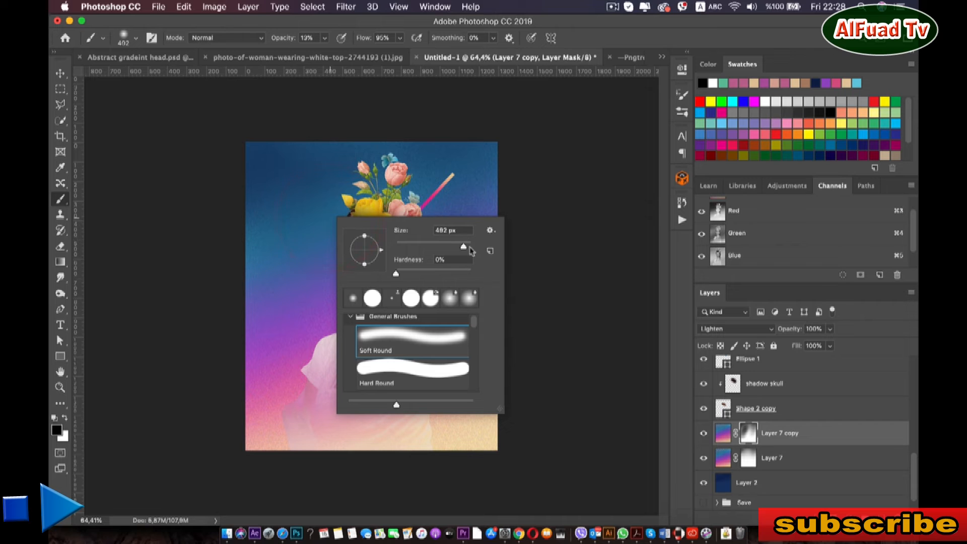
pyautogui.moveTo(466, 250); pyautogui.dragTo(468, 250)
pyautogui.click(482, 171)
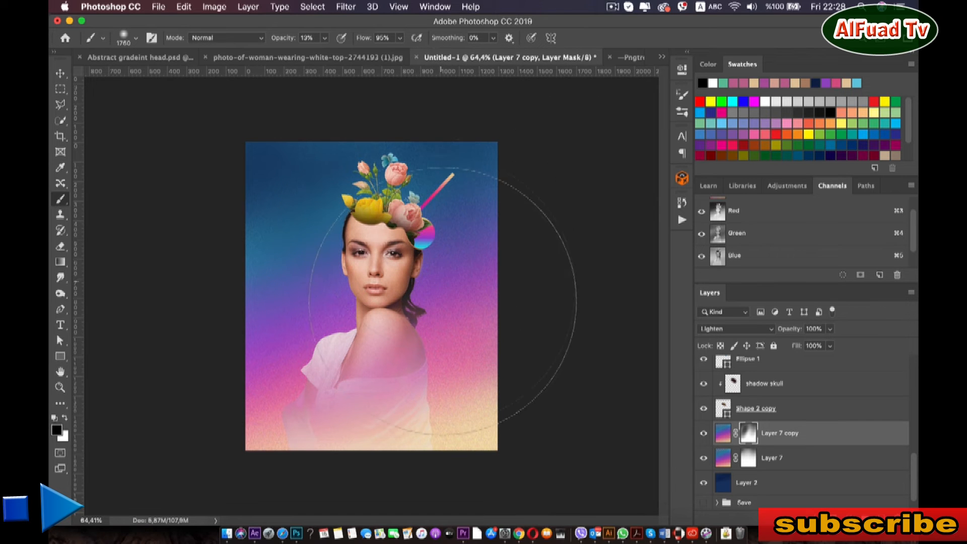
pyautogui.moveTo(431, 370)
pyautogui.mouseDown()
pyautogui.moveTo(370, 381)
pyautogui.moveTo(302, 378)
pyautogui.moveTo(298, 359)
pyautogui.moveTo(320, 326)
pyautogui.moveTo(341, 235)
pyautogui.moveTo(424, 225)
pyautogui.moveTo(522, 235)
pyautogui.moveTo(559, 339)
pyautogui.moveTo(539, 396)
pyautogui.moveTo(436, 412)
pyautogui.moveTo(443, 405)
pyautogui.moveTo(300, 345)
pyautogui.moveTo(267, 220)
pyautogui.moveTo(415, 202)
pyautogui.moveTo(479, 363)
pyautogui.moveTo(415, 421)
pyautogui.moveTo(292, 317)
pyautogui.moveTo(259, 257)
pyautogui.moveTo(361, 215)
pyautogui.moveTo(443, 237)
pyautogui.moveTo(488, 363)
pyautogui.moveTo(272, 299)
pyautogui.moveTo(134, 111)
pyautogui.mouseUp()
pyautogui.click(60, 73)
pyautogui.click(157, 149)
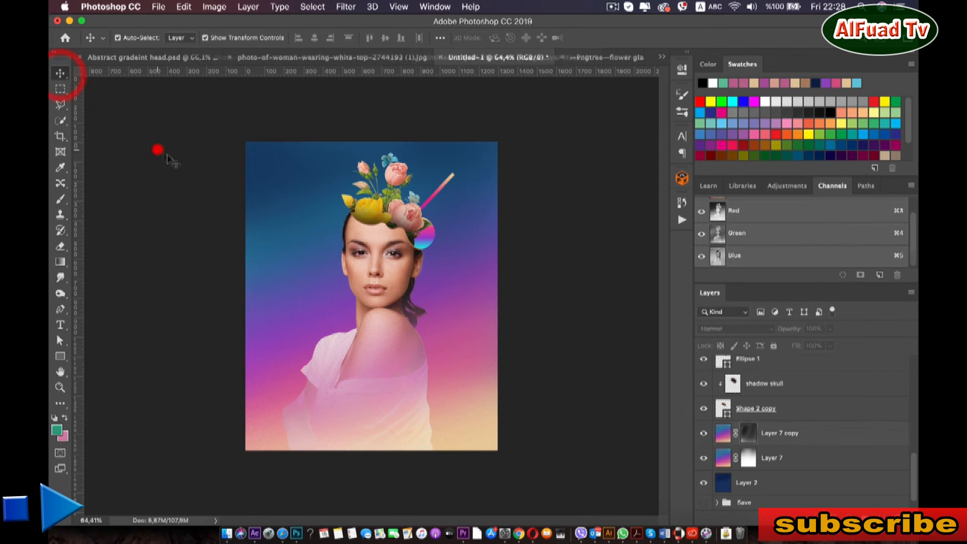
# - Duplicate the gradient circle Ellipse 1 onto the woman's lower body and move the copy to the top of the layer stack
pyautogui.scroll(3, 362, 289)
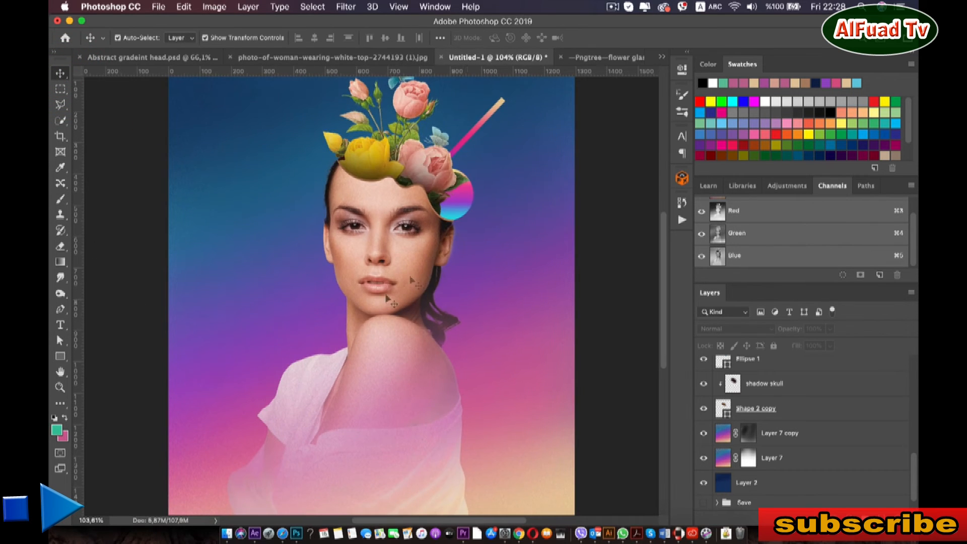
pyautogui.click(462, 193)
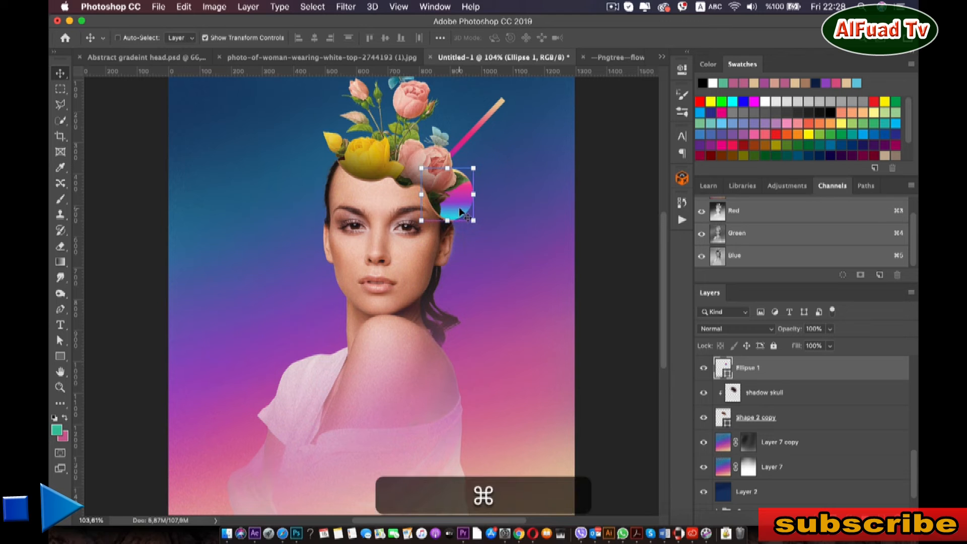
pyautogui.moveTo(460, 211); pyautogui.dragTo(407, 460)
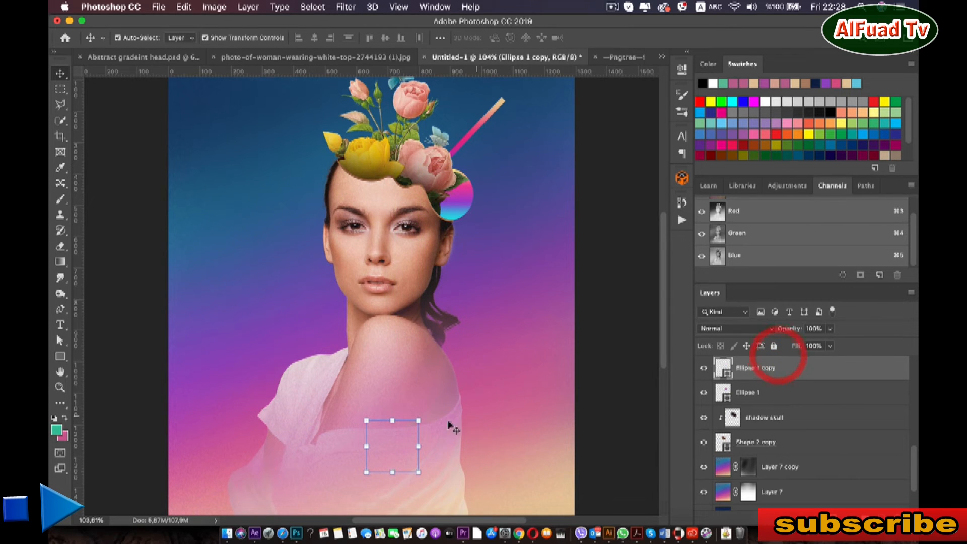
pyautogui.press('super+minus')
pyautogui.scroll(3, 807, 408)
pyautogui.moveTo(761, 436); pyautogui.dragTo(761, 367)
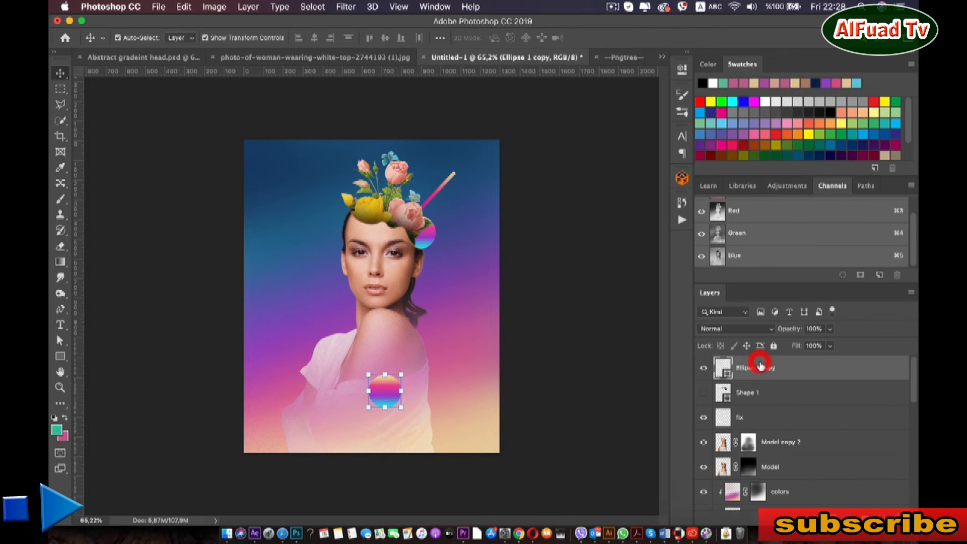
# - Move the copied gradient circle slightly lower on the woman's body
pyautogui.press('super+plus')
pyautogui.scroll(-5, 395, 403)
pyautogui.moveTo(393, 297); pyautogui.dragTo(396, 348)
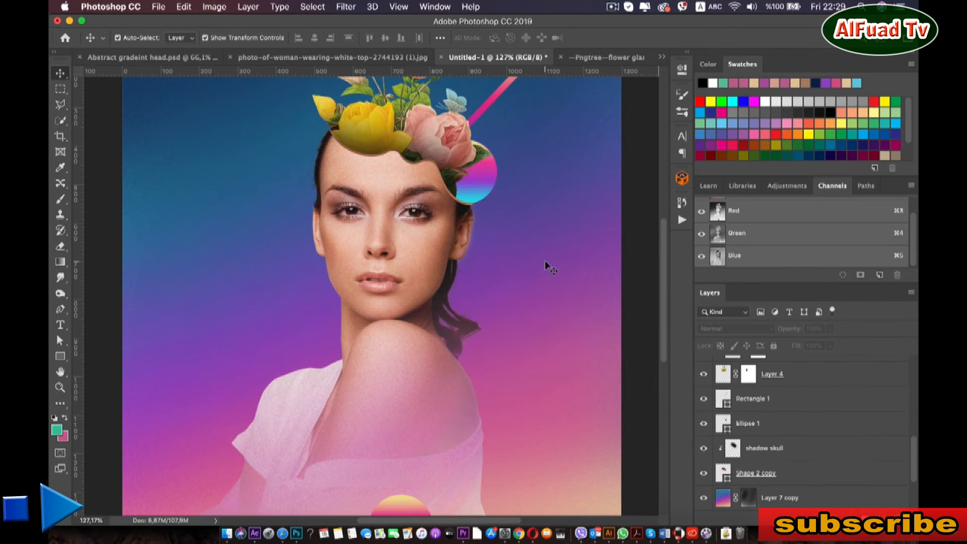
# - Start a new Pen tool shape just under the pupil at the lower lid of the woman's right eye
pyautogui.scroll(5, 473, 246)
pyautogui.moveTo(415, 207); pyautogui.dragTo(419, 249)
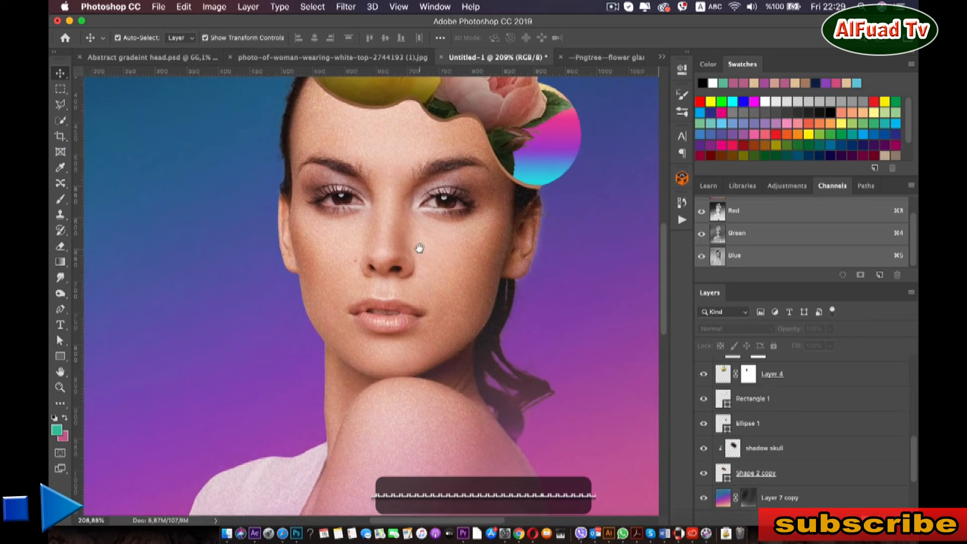
pyautogui.scroll(2, 414, 251)
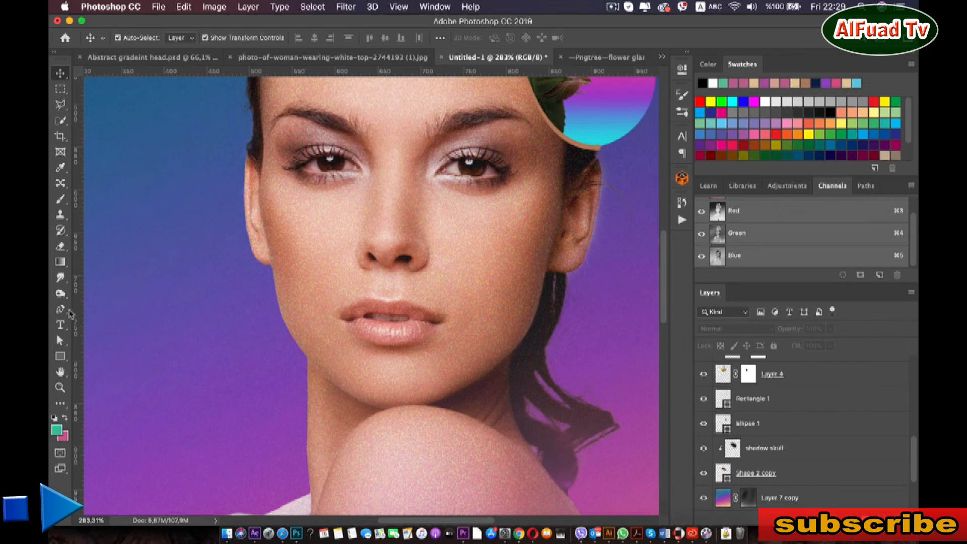
pyautogui.click(60, 308)
pyautogui.scroll(3, 371, 185)
pyautogui.moveTo(319, 136); pyautogui.dragTo(355, 247)
pyautogui.scroll(1, 324, 215)
pyautogui.scroll(2, 316, 200)
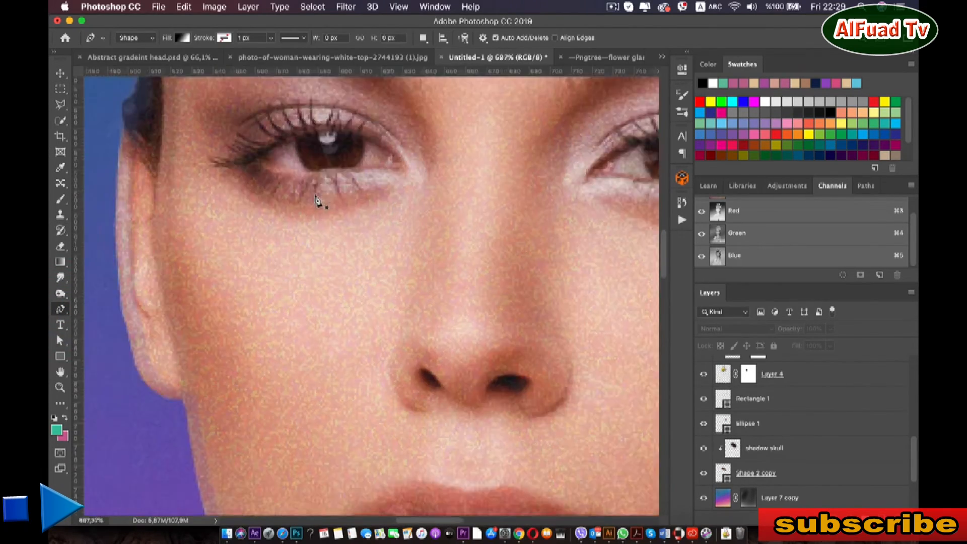
pyautogui.scroll(-1, 299, 168)
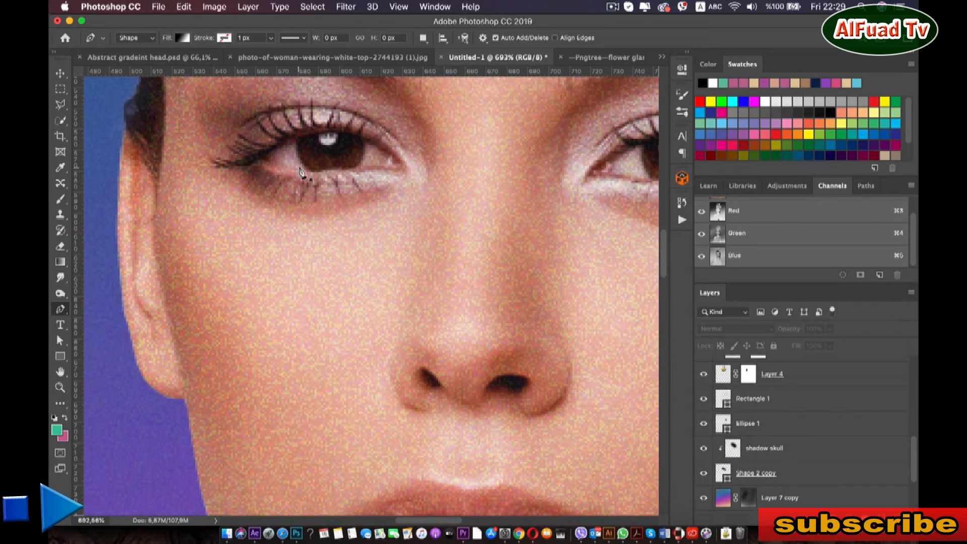
pyautogui.scroll(-4, 305, 176)
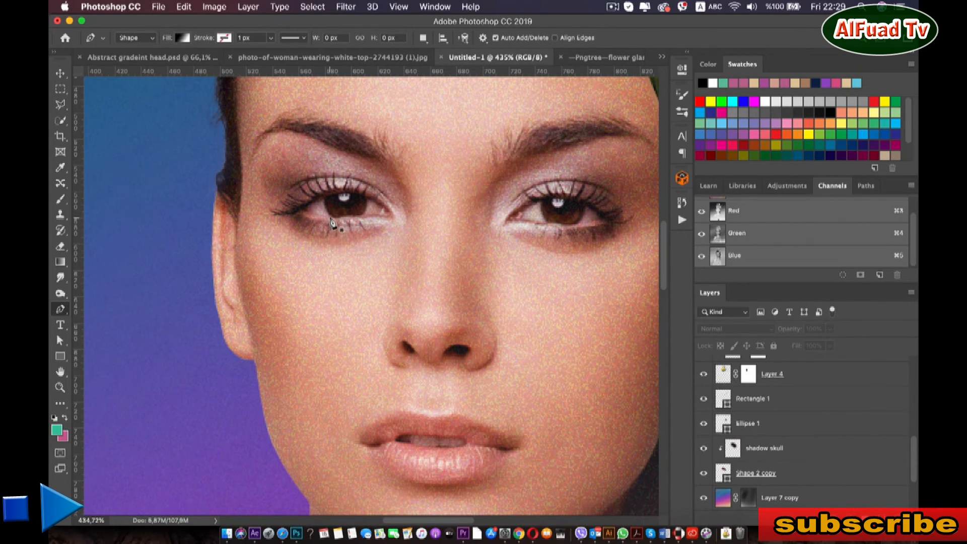
pyautogui.click(326, 218)
pyautogui.click(325, 226)
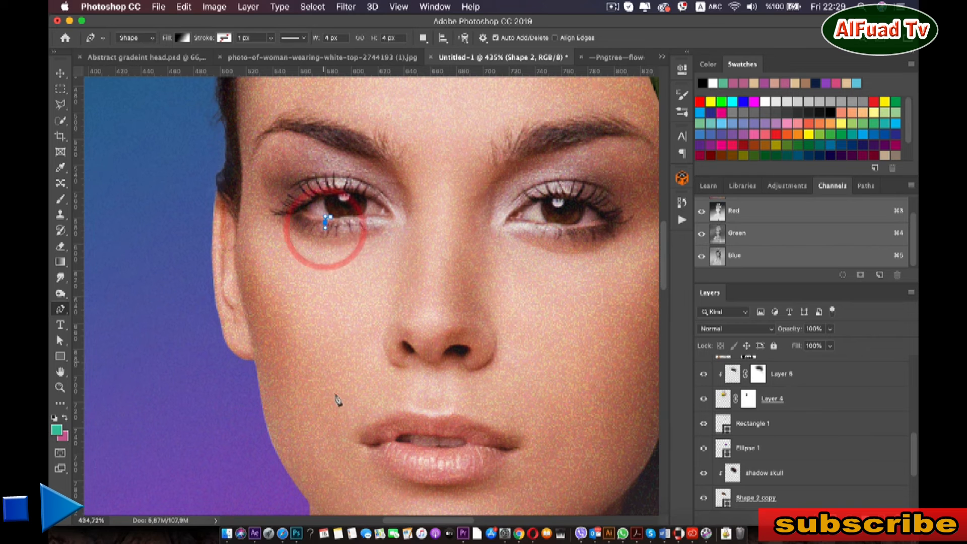
# - Extend the pen shape in a straight vertical edge from the eye down to the shoulder and draw its narrow bottom end
pyautogui.scroll(-3, 344, 388)
pyautogui.moveTo(339, 374); pyautogui.dragTo(336, 161)
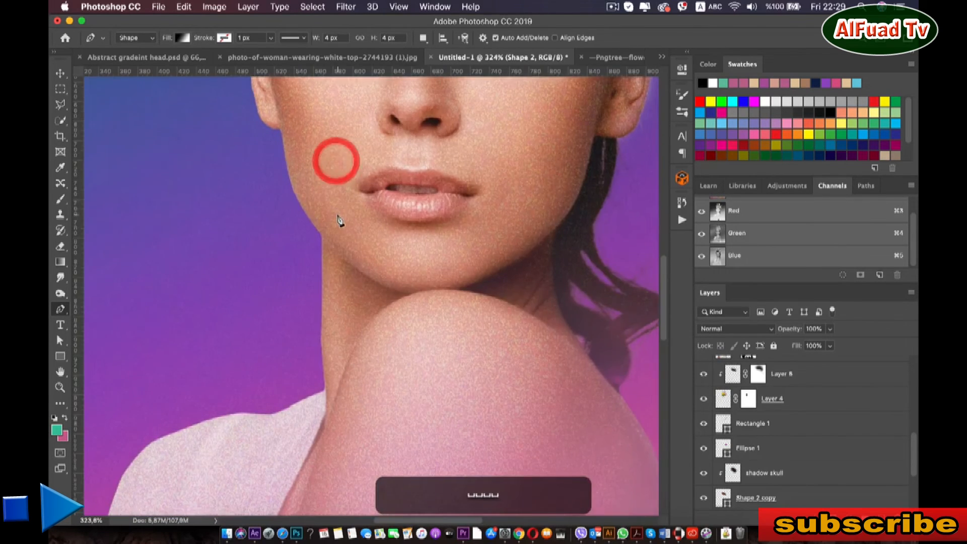
pyautogui.scroll(-3, 338, 221)
pyautogui.keyDown('shift'); pyautogui.click(336, 420); pyautogui.keyUp('shift')
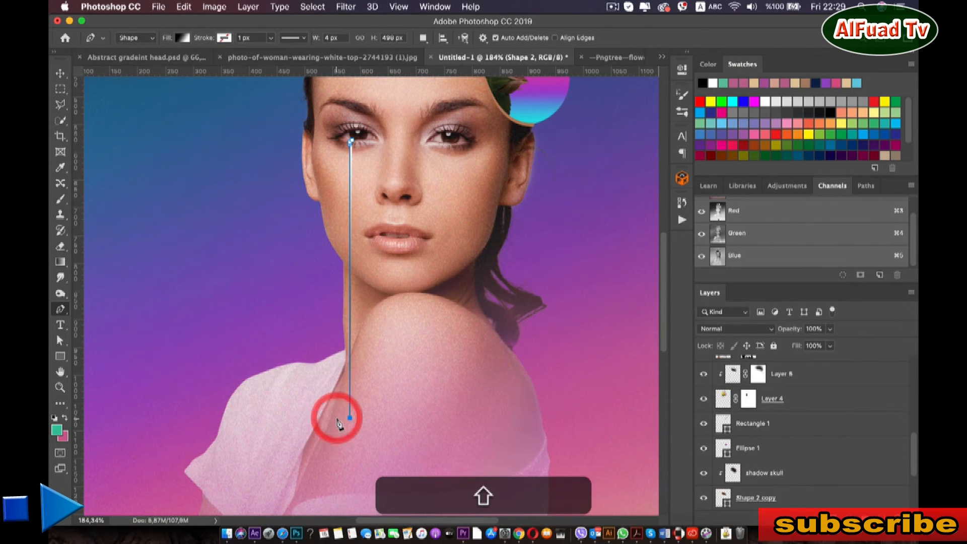
pyautogui.keyDown('shift'); pyautogui.click(357, 418); pyautogui.keyUp('shift')
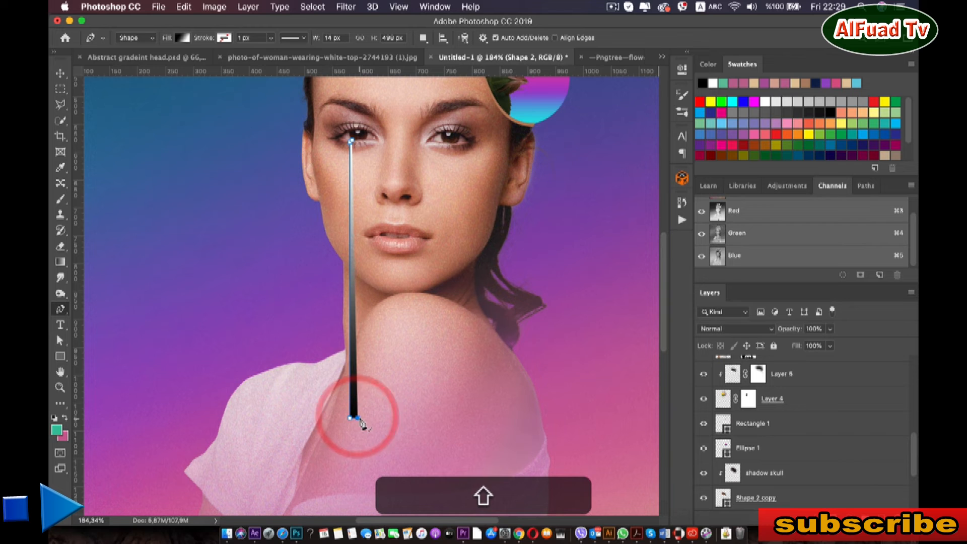
pyautogui.press('super+z')
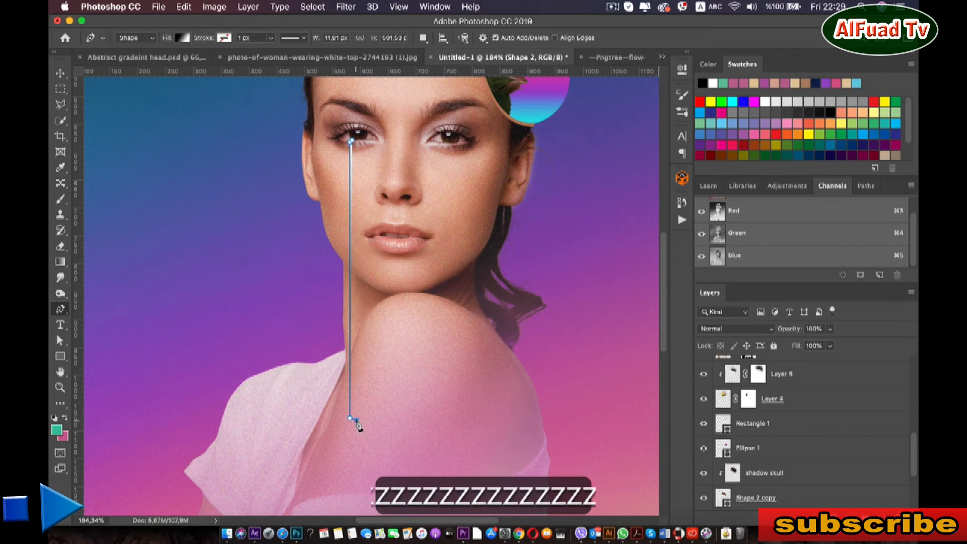
pyautogui.click(357, 418)
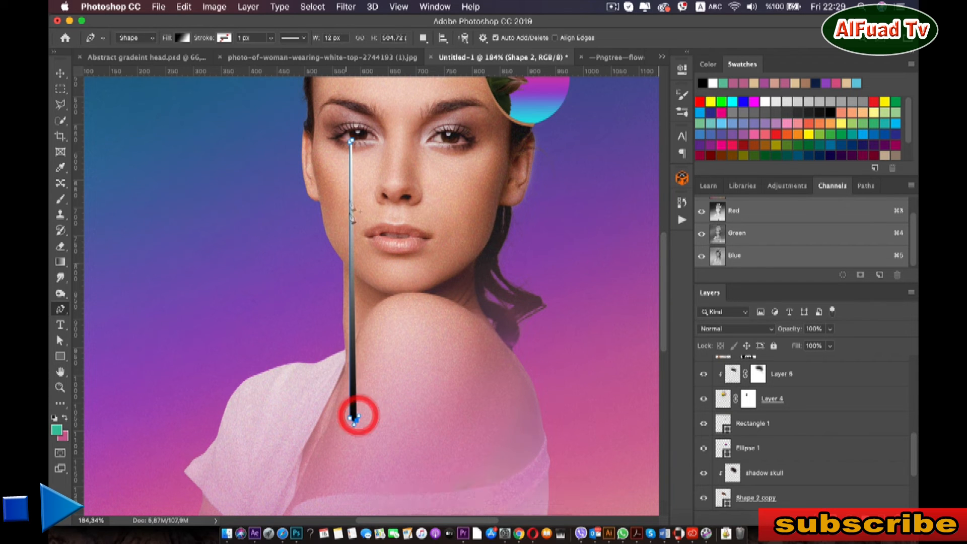
# - Draw the second long edge back up to the eye and close the narrow strip, about 14 px wide and 506 px tall
pyautogui.keyDown('shift'); pyautogui.click(357, 144); pyautogui.keyUp('shift')
pyautogui.scroll(3, 360, 147)
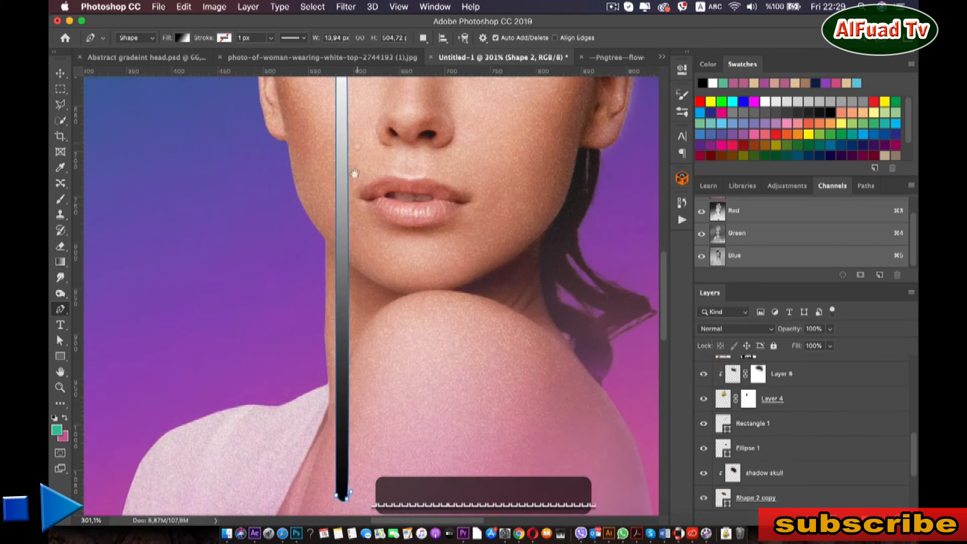
pyautogui.moveTo(352, 173); pyautogui.dragTo(354, 356)
pyautogui.scroll(3, 354, 356)
pyautogui.scroll(3, 334, 249)
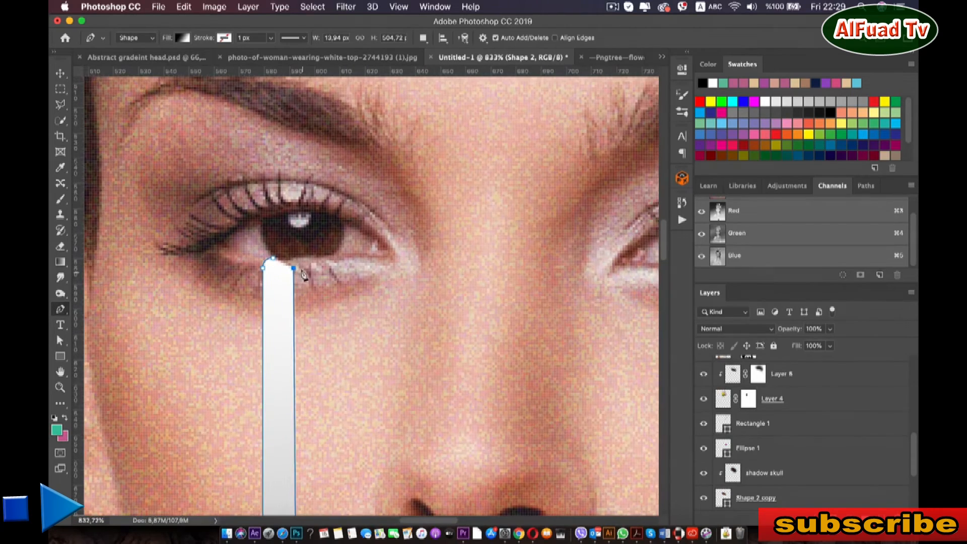
pyautogui.moveTo(305, 257); pyautogui.dragTo(305, 257)
pyautogui.click(294, 256)
pyautogui.click(273, 259)
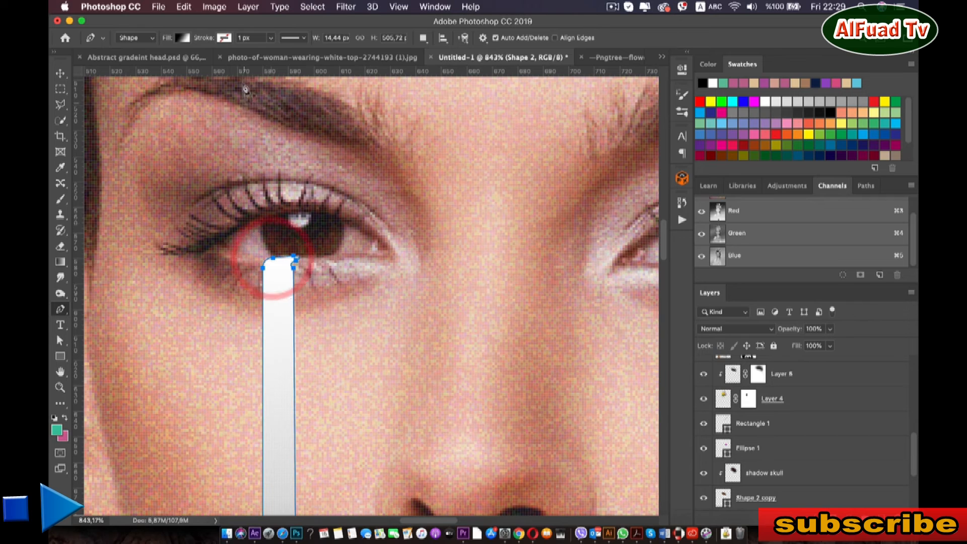
# - Fill the strip with the yellow, violet, red and teal gradient preset
pyautogui.click(182, 38)
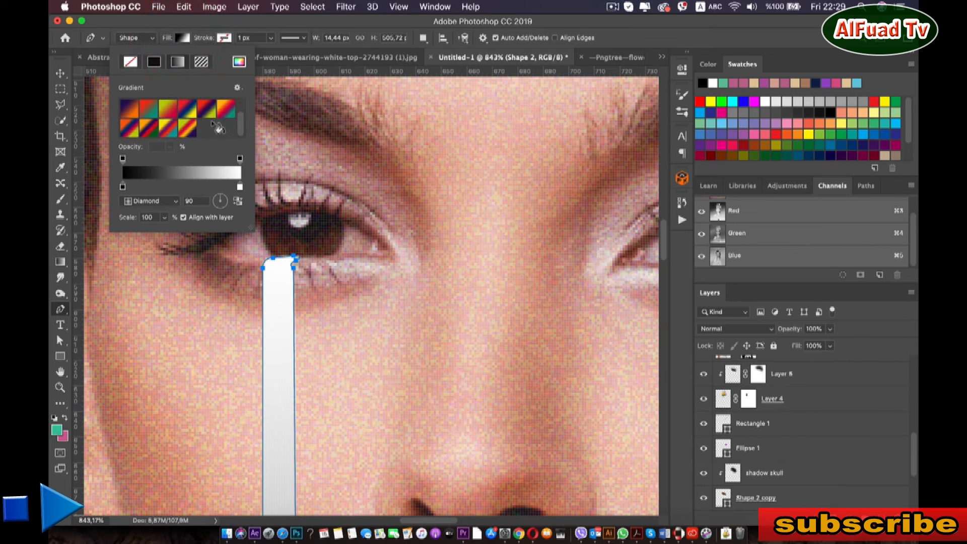
pyautogui.click(129, 107)
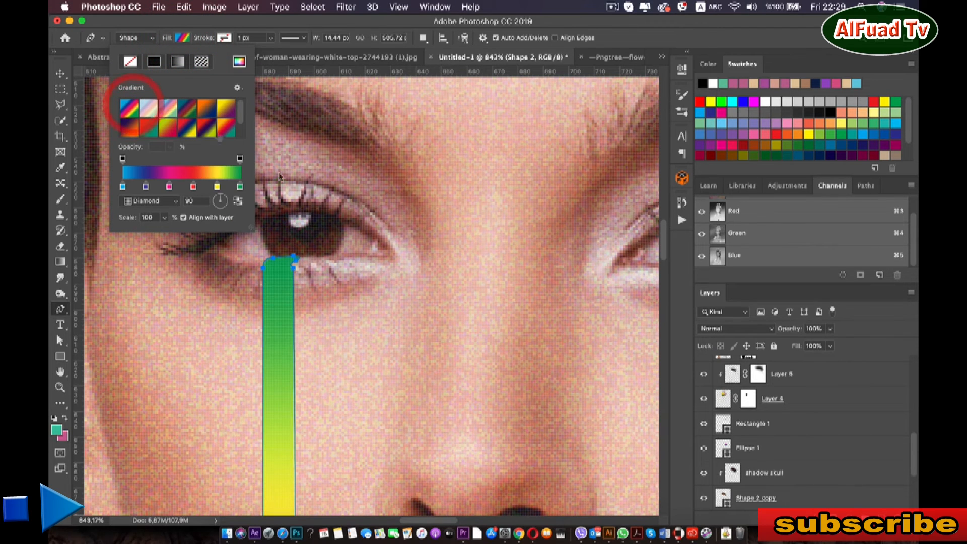
pyautogui.scroll(-3, 363, 286)
pyautogui.scroll(-5, 347, 455)
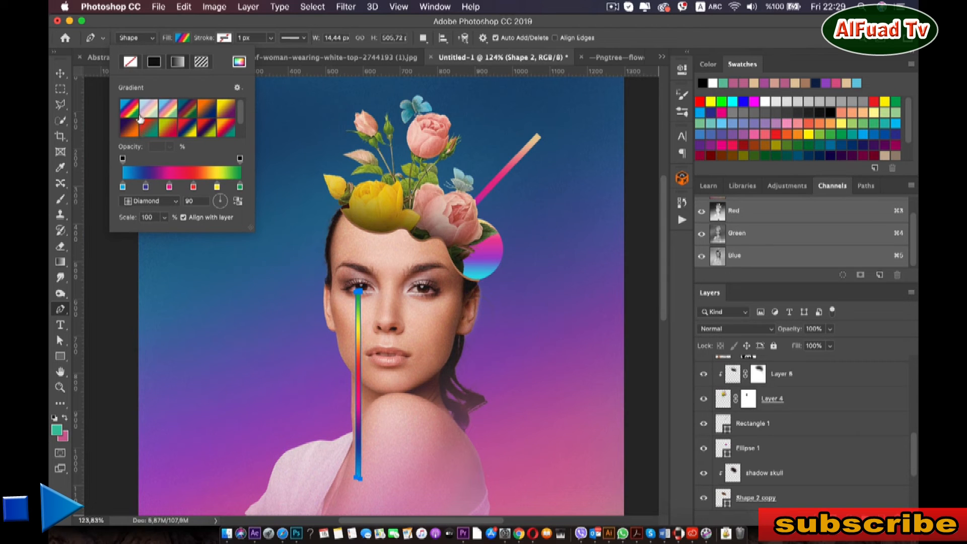
pyautogui.scroll(-1, 158, 116)
pyautogui.click(181, 132)
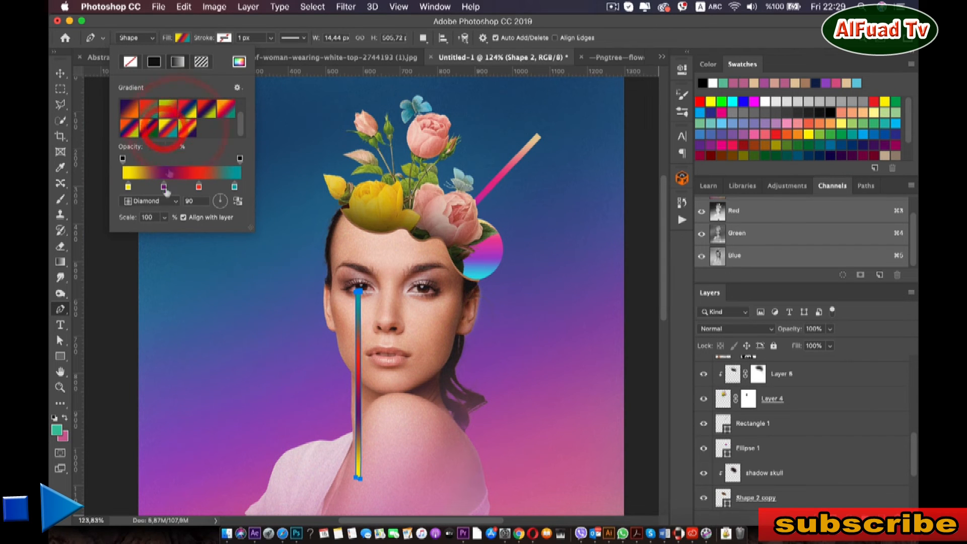
# - Recolor the strip gradient's first two stops to cyan #2dd7e3 and purple #ad3ec8, sampled from the circle beside the head
pyautogui.doubleClick(129, 187)
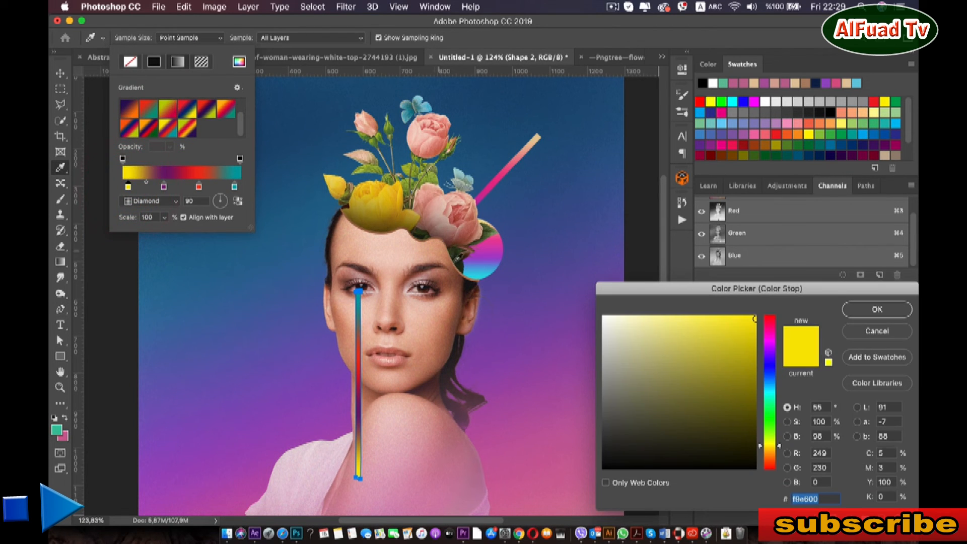
pyautogui.click(479, 270)
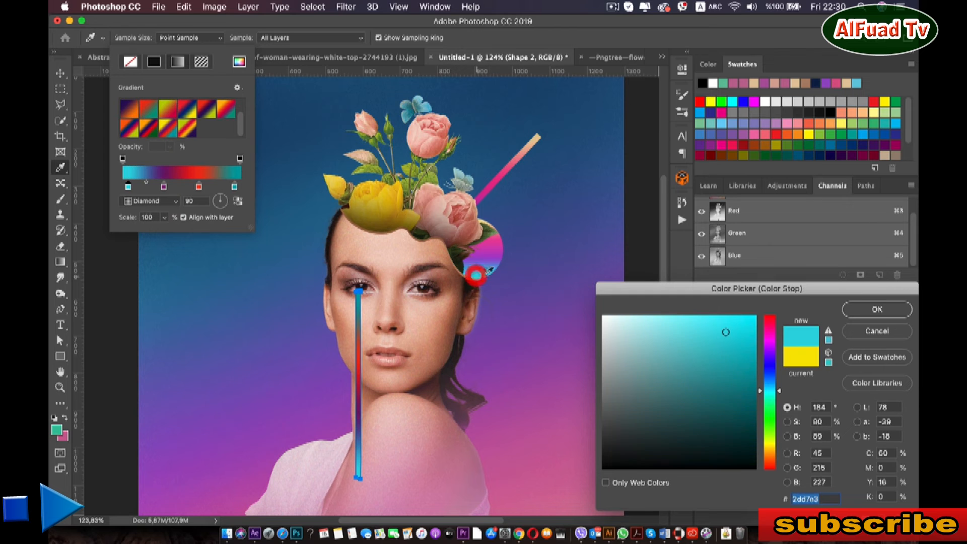
pyautogui.click(885, 308)
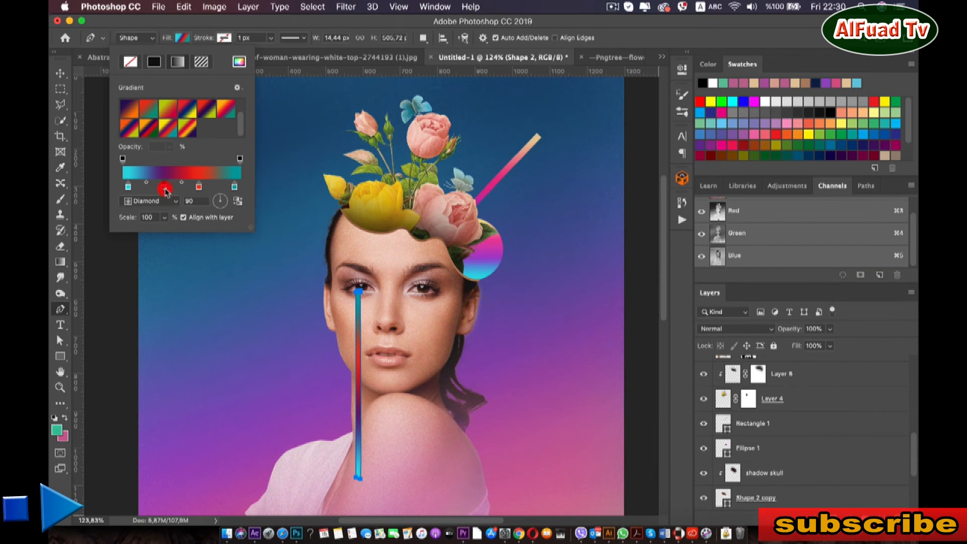
pyautogui.doubleClick(164, 188)
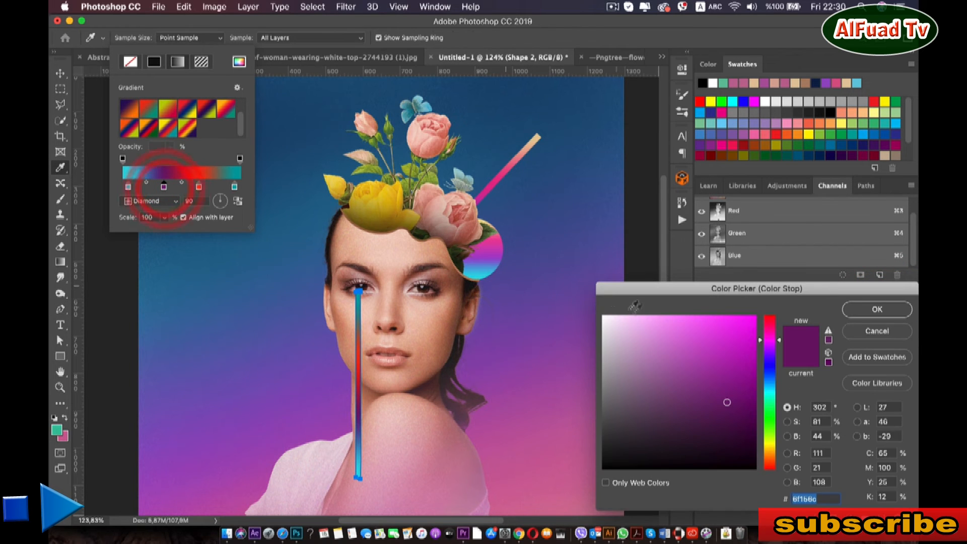
pyautogui.click(492, 250)
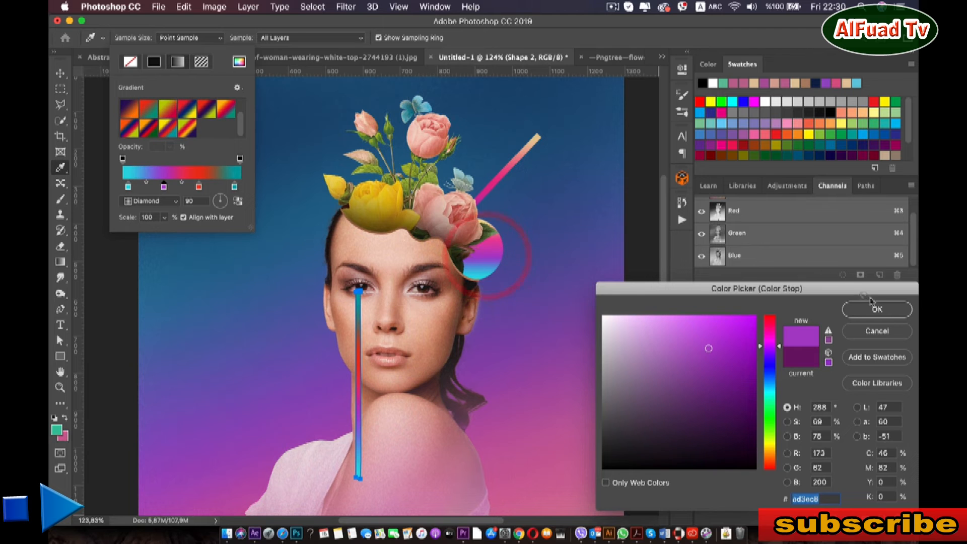
pyautogui.click(885, 309)
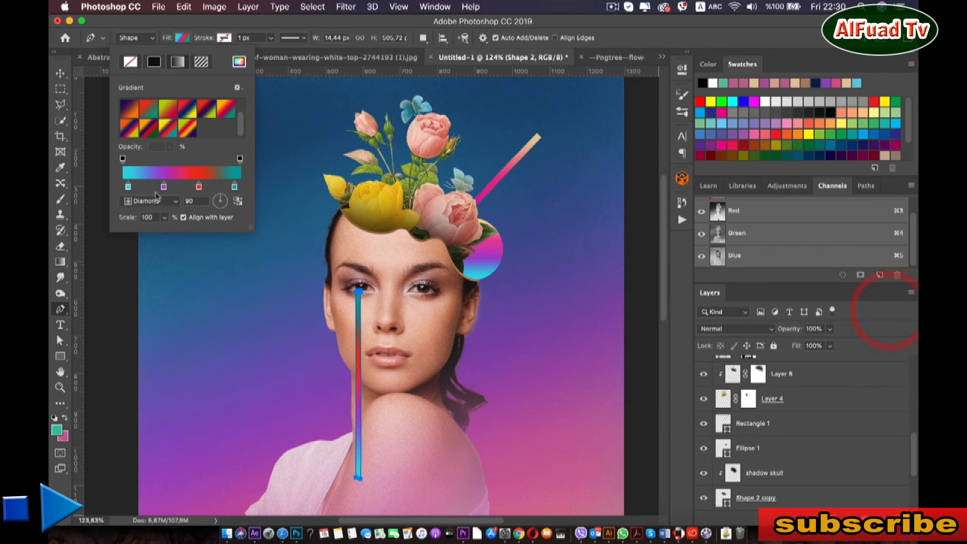
# - Recolor the gradient's last two stops to pink #e73da0 from the circle and cream #e9c99a from the diagonal bar's end
pyautogui.doubleClick(199, 187)
pyautogui.click(497, 239)
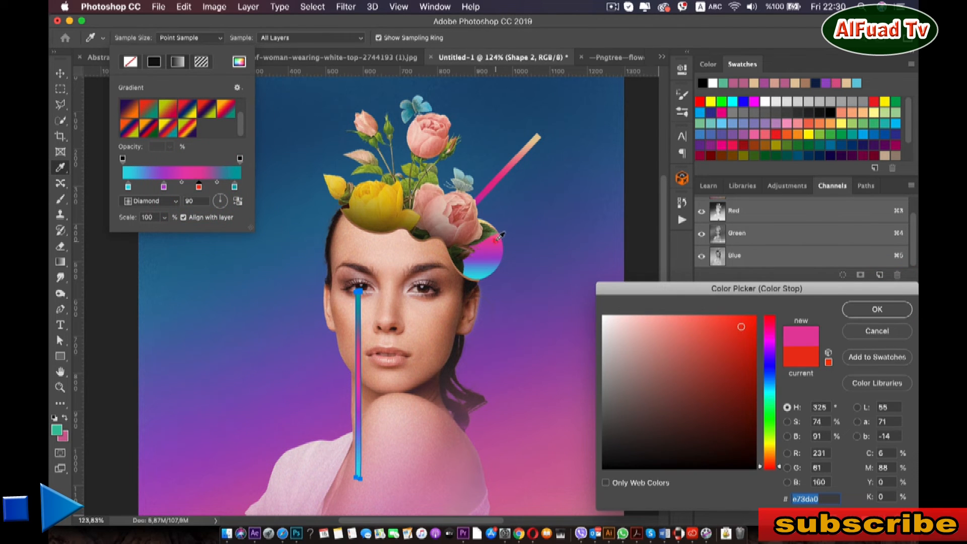
pyautogui.click(877, 309)
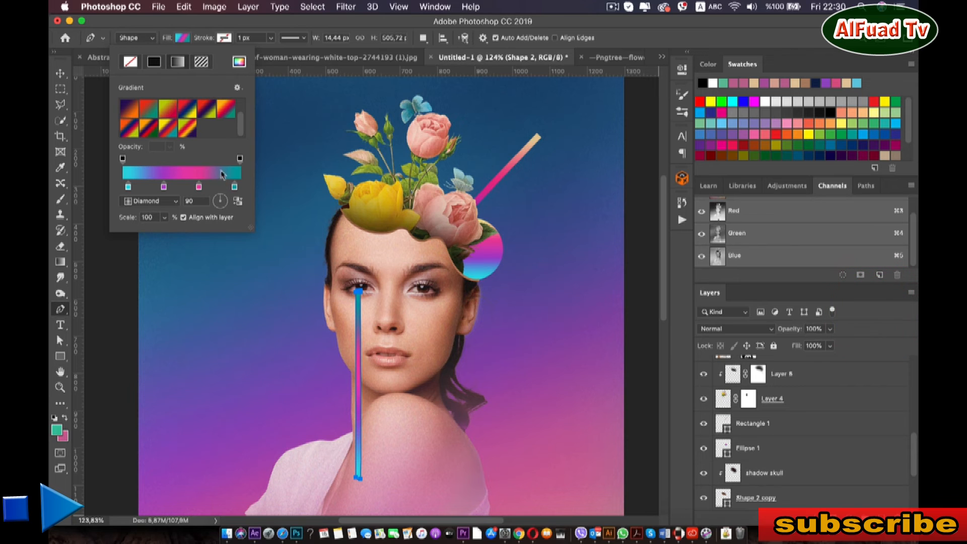
pyautogui.doubleClick(235, 188)
pyautogui.moveTo(486, 216); pyautogui.dragTo(533, 140)
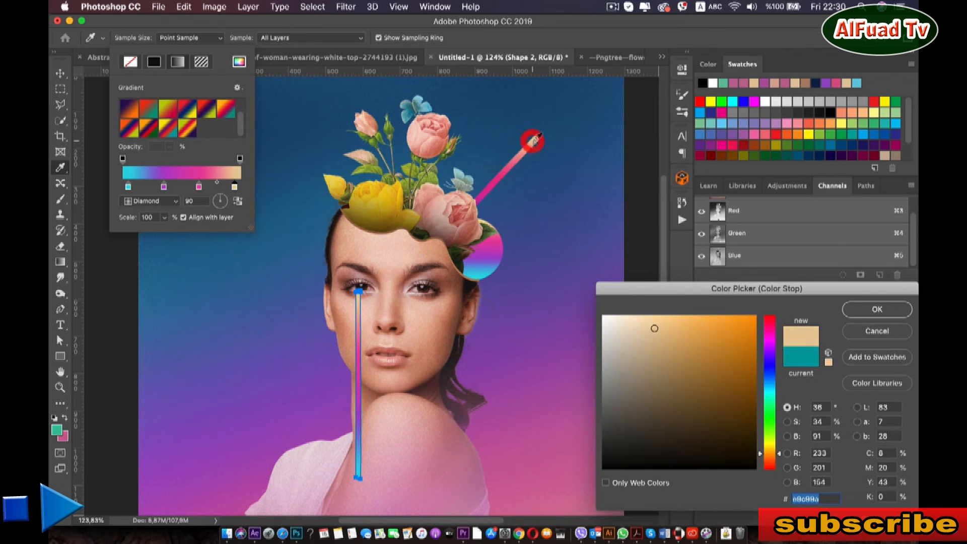
pyautogui.click(907, 313)
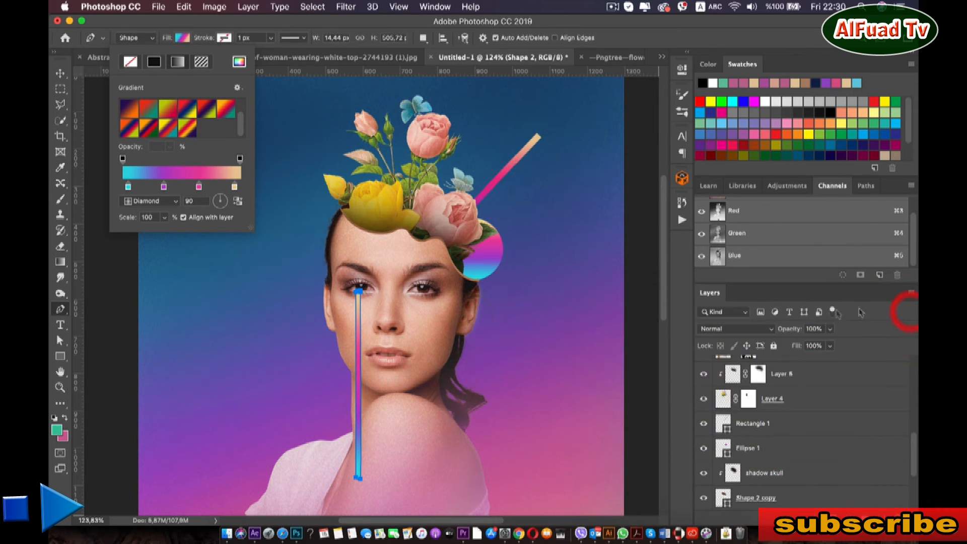
pyautogui.click(164, 346)
# - Select the gradient strip Shape 2 and display the path anchor points at its lower end on the shoulder
pyautogui.scroll(-3, 166, 348)
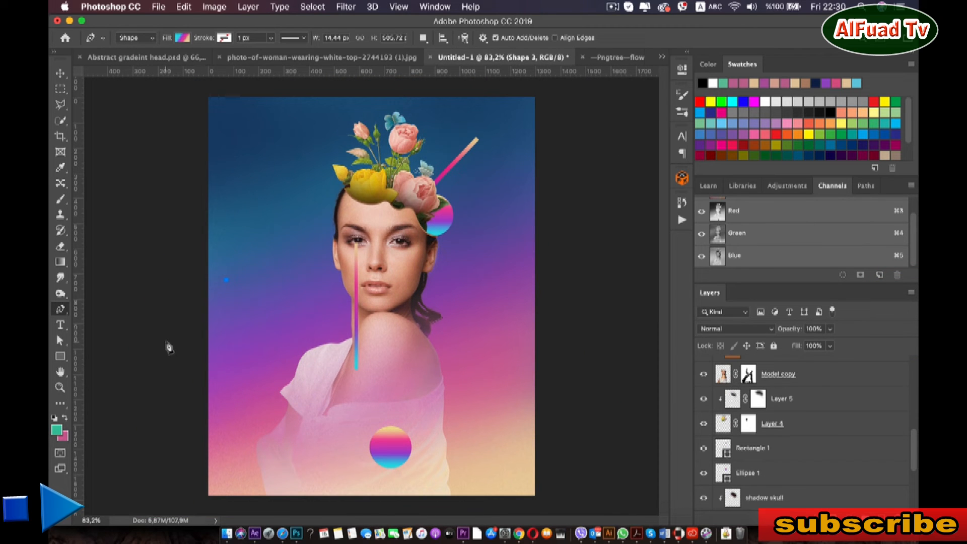
pyautogui.scroll(5, 264, 172)
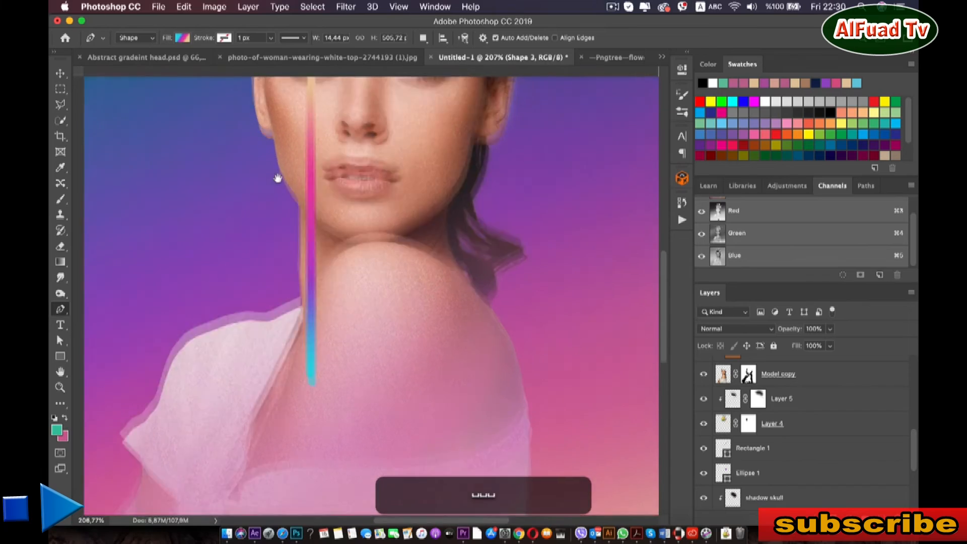
pyautogui.moveTo(277, 177); pyautogui.dragTo(279, 179)
pyautogui.scroll(3, 301, 280)
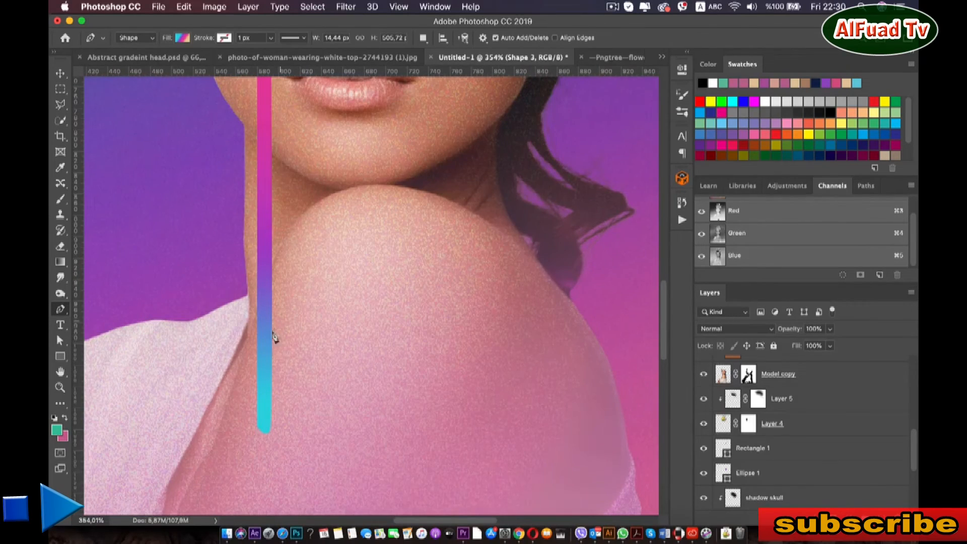
pyautogui.press('v')
pyautogui.click(265, 372)
pyautogui.scroll(-5, 262, 363)
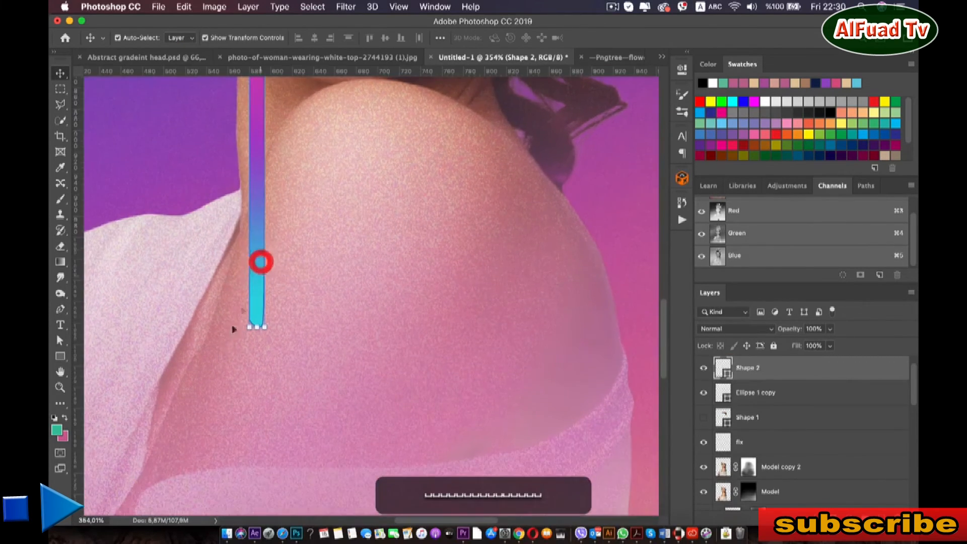
pyautogui.scroll(2, 232, 328)
pyautogui.press('a')
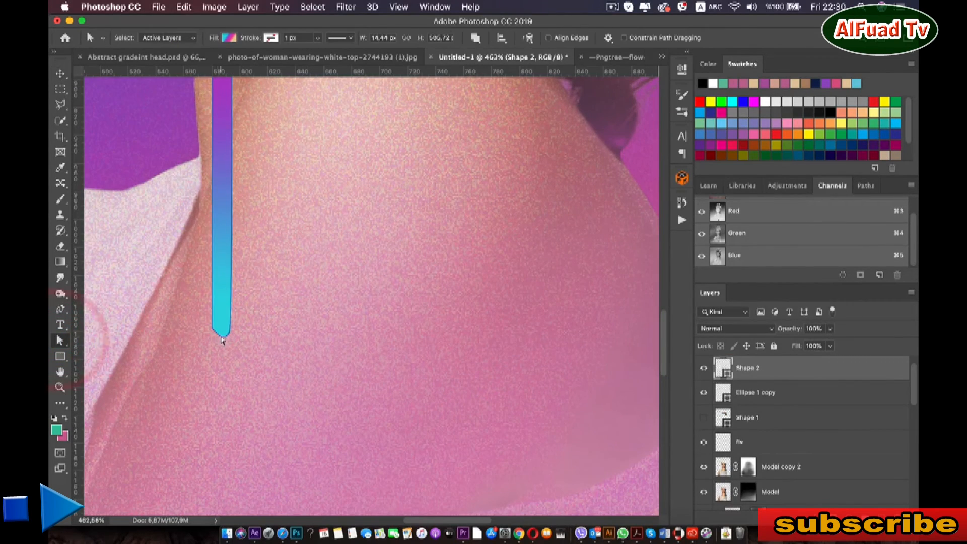
pyautogui.click(221, 337)
pyautogui.scroll(3, 220, 337)
pyautogui.moveTo(157, 297); pyautogui.dragTo(297, 263)
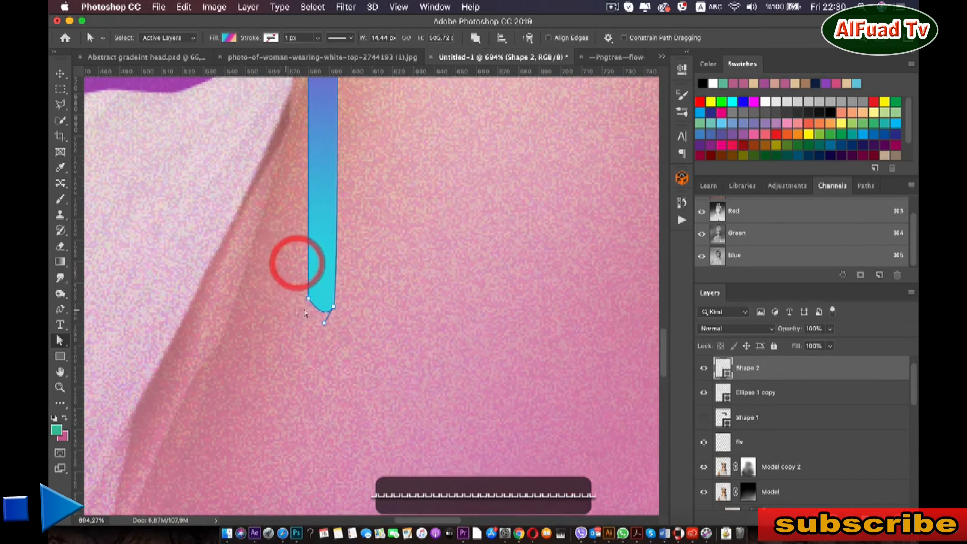
# - Adjust the direction handle curving the gradient strip's lower end, and select both of its bottom anchor points
pyautogui.click(310, 298)
pyautogui.moveTo(324, 323)
pyautogui.mouseDown()
pyautogui.moveTo(313, 353)
pyautogui.moveTo(313, 334)
pyautogui.mouseUp()
pyautogui.press('super+z')
pyautogui.press('super+z')
pyautogui.press('super+z')
pyautogui.press('shift+super+z')
pyautogui.press('shift+super+z')
pyautogui.press('shift+super+z')
pyautogui.keyDown('shift'); pyautogui.click(311, 297); pyautogui.keyUp('shift')
pyautogui.keyDown('shift'); pyautogui.click(311, 303); pyautogui.keyUp('shift')
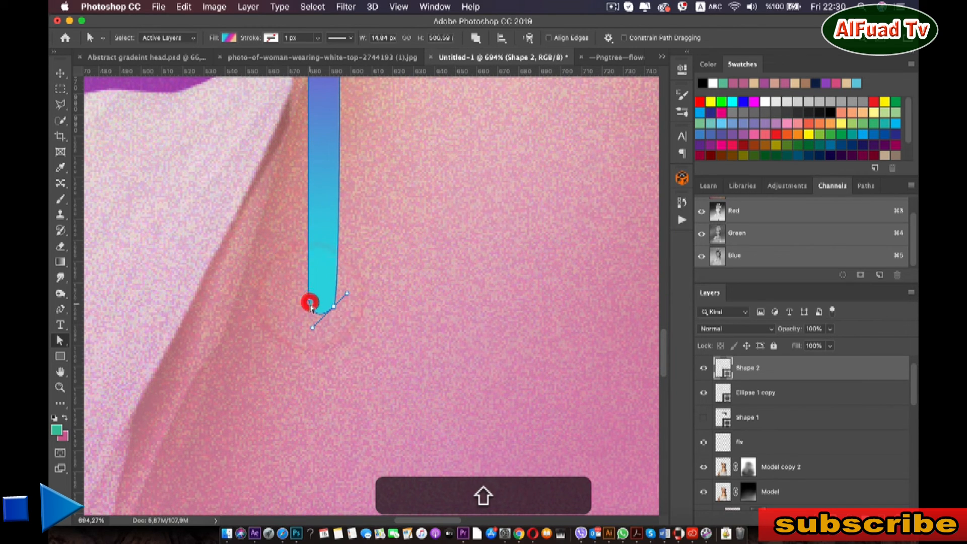
pyautogui.keyDown('shift'); pyautogui.click(312, 302); pyautogui.keyUp('shift')
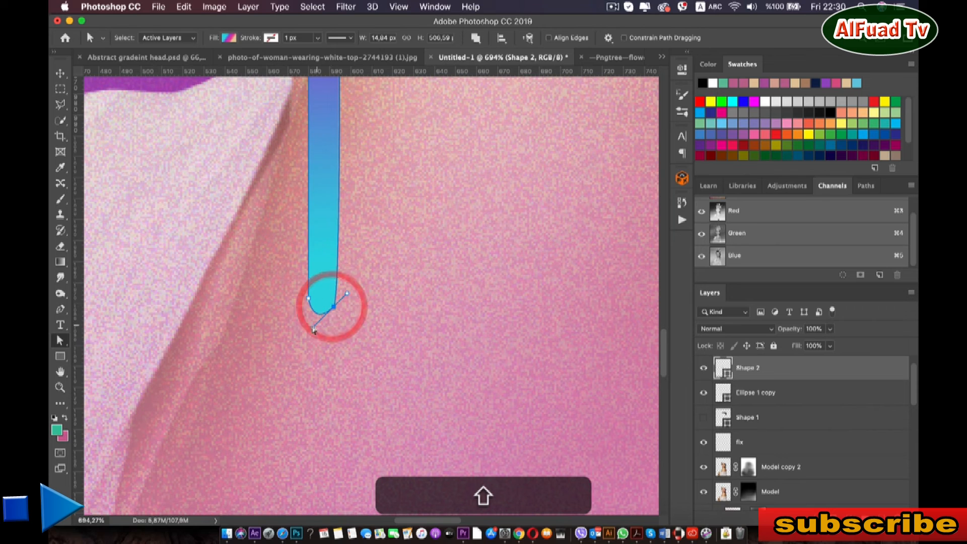
pyautogui.keyDown('shift'); pyautogui.click(310, 328); pyautogui.keyUp('shift')
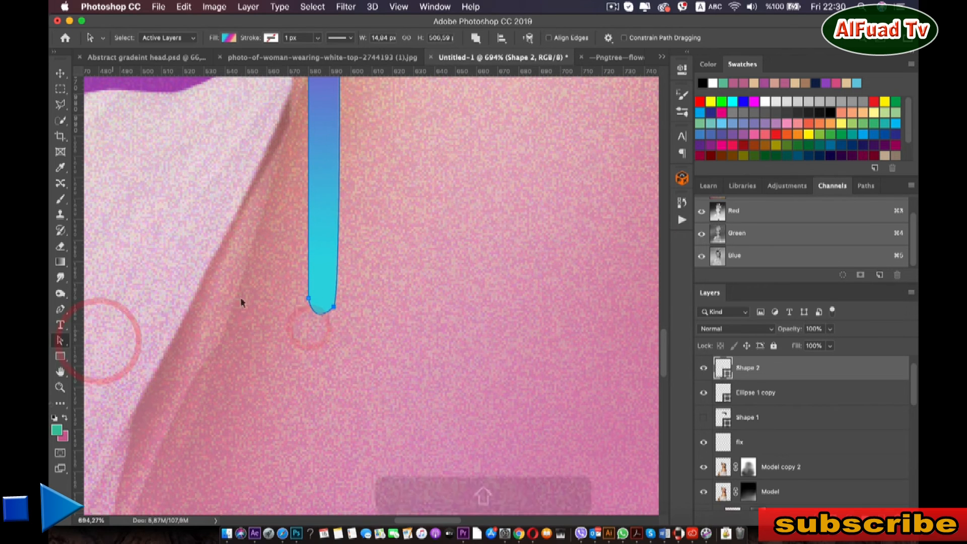
# - Convert the strip's lower-left anchor into a smooth point with its direction handles pulled vertically
pyautogui.click(72, 308)
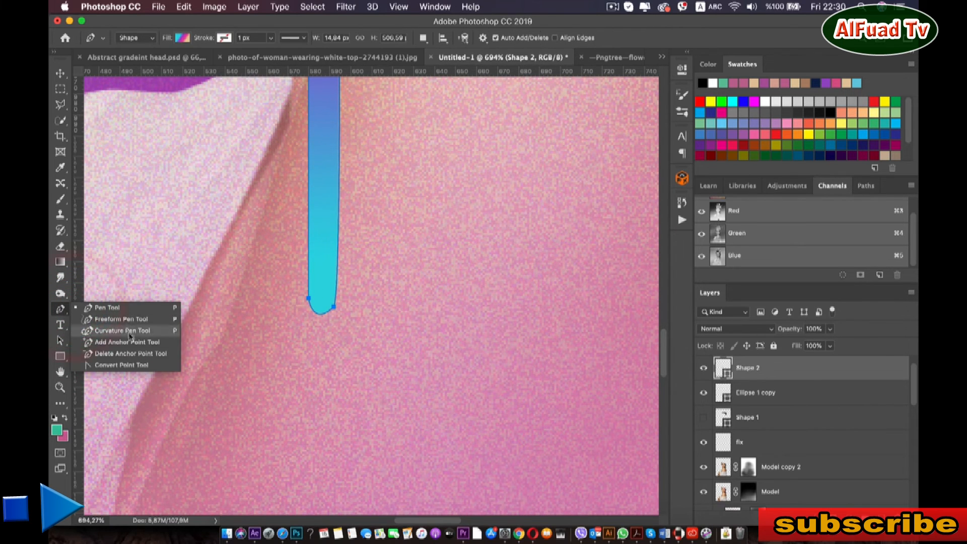
pyautogui.click(120, 363)
pyautogui.keyDown('shift'); pyautogui.click(309, 298); pyautogui.keyUp('shift')
pyautogui.moveTo(309, 299); pyautogui.dragTo(307, 324)
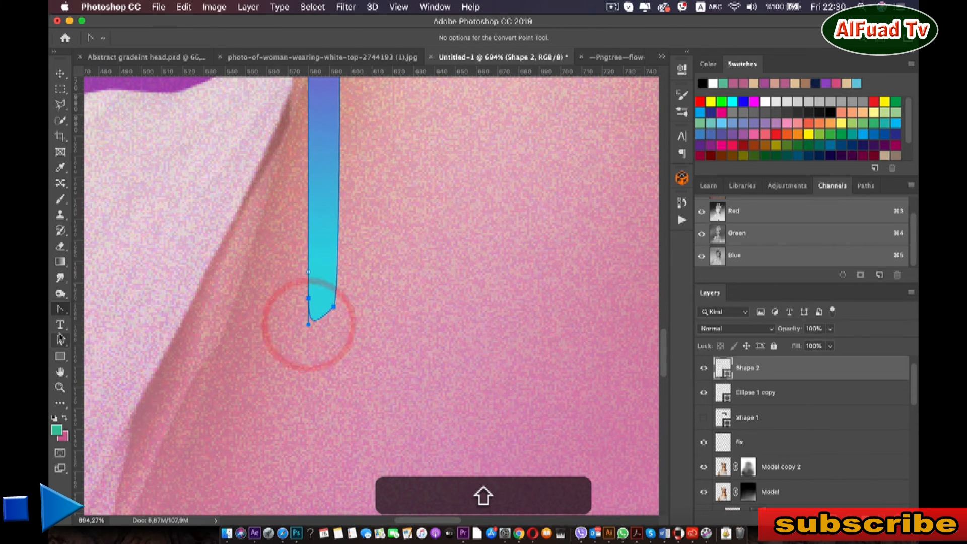
pyautogui.press('a')
pyautogui.click(309, 304)
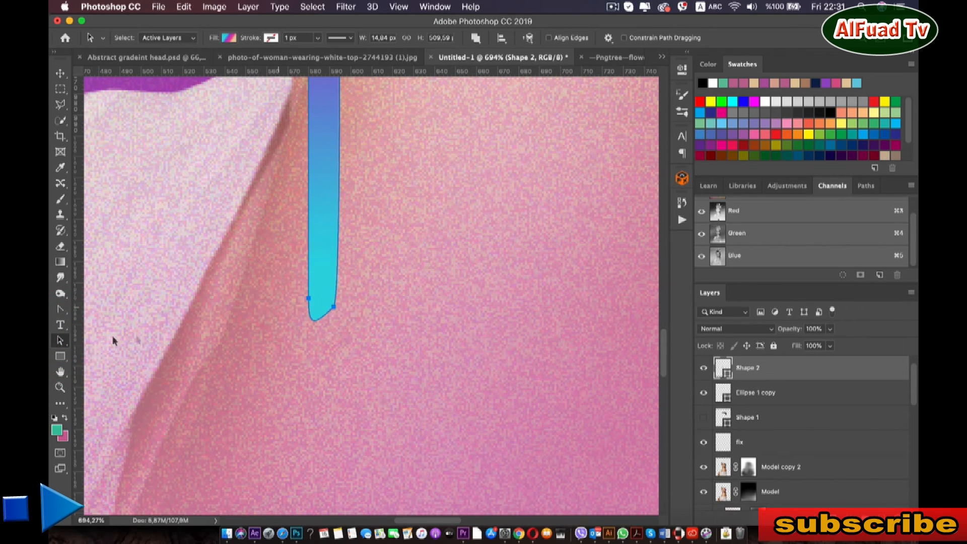
pyautogui.rightClick(64, 341)
pyautogui.click(111, 348)
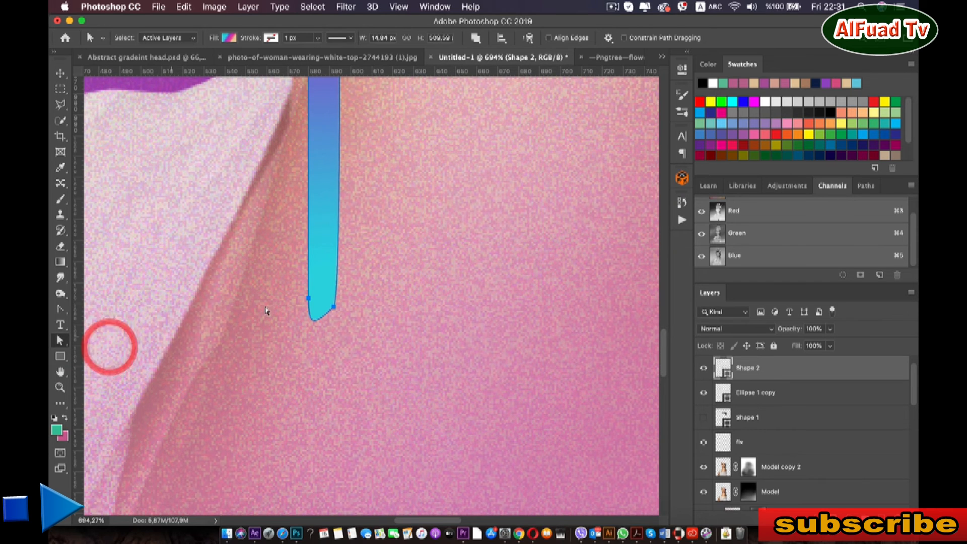
# - Lengthen the direction handles of both bottom anchors straight downward to form an even rounded tip, and deselect the path
pyautogui.click(309, 298)
pyautogui.moveTo(309, 327); pyautogui.dragTo(327, 371)
pyautogui.click(334, 306)
pyautogui.click(313, 350)
pyautogui.moveTo(308, 331); pyautogui.dragTo(309, 340)
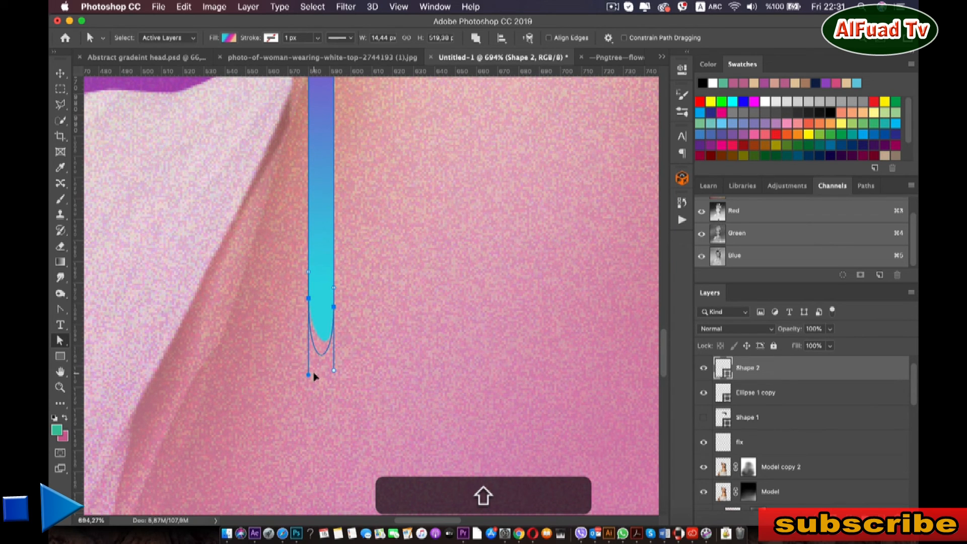
pyautogui.moveTo(314, 374); pyautogui.dragTo(316, 373)
pyautogui.click(267, 304)
pyautogui.scroll(-5, 268, 305)
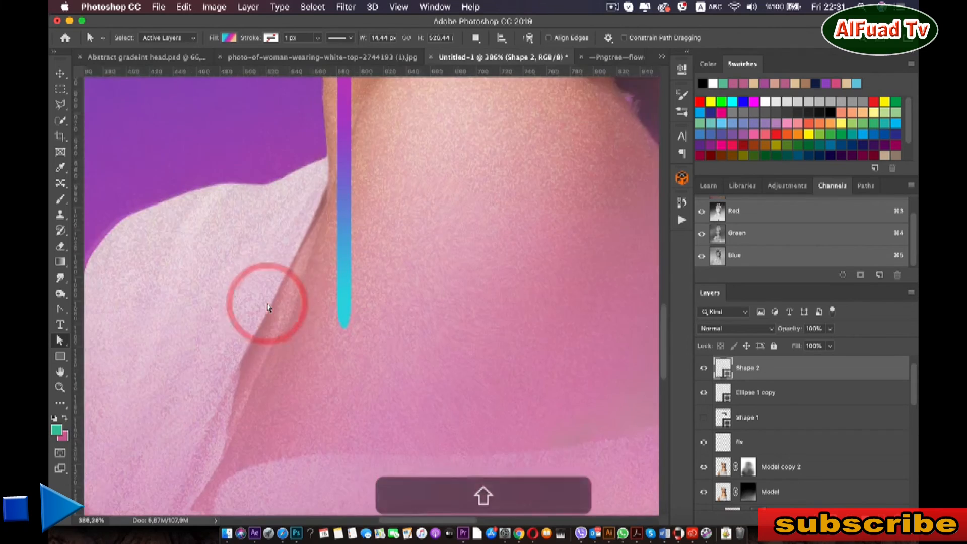
pyautogui.scroll(-1, 269, 308)
pyautogui.press('space')
pyautogui.moveTo(265, 173); pyautogui.dragTo(237, 334)
pyautogui.scroll(-4, 239, 338)
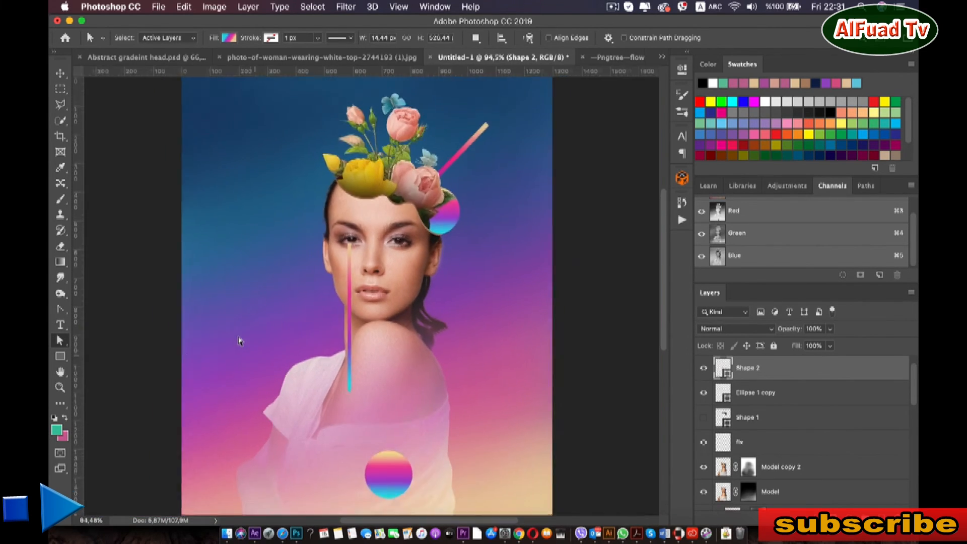
pyautogui.scroll(-1, 238, 341)
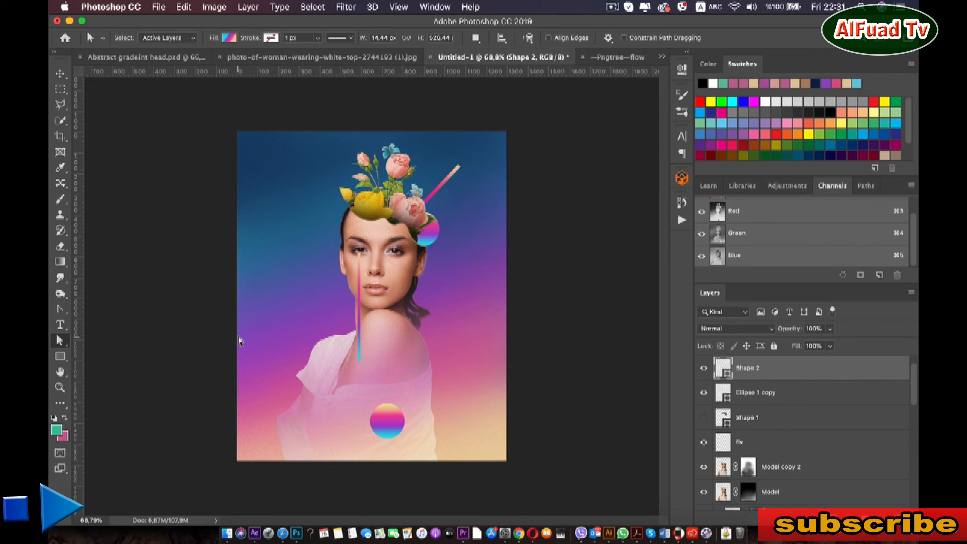
# - Try to crop the canvas slightly tighter around the portrait on all sides, shifting the image left within the frame
pyautogui.click(60, 136)
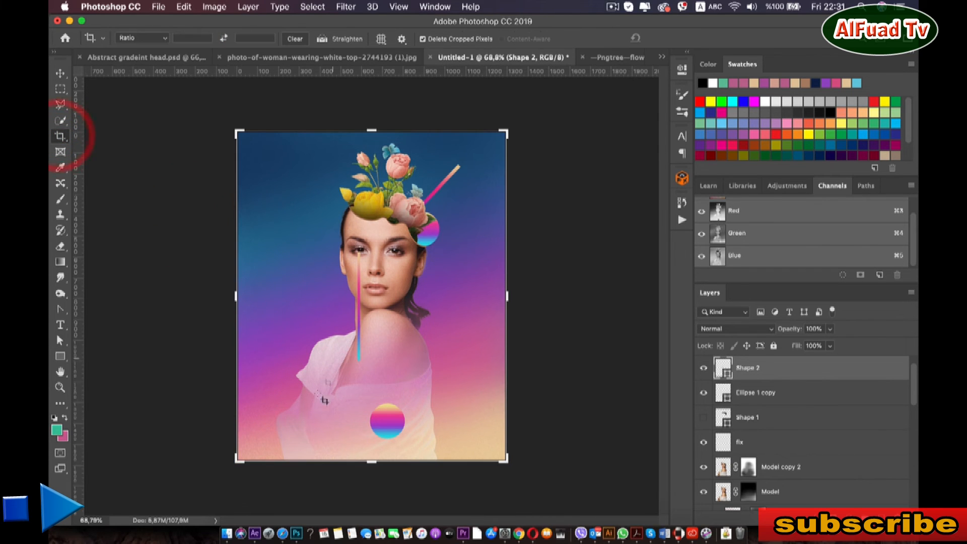
pyautogui.moveTo(367, 456); pyautogui.dragTo(369, 453)
pyautogui.moveTo(239, 302); pyautogui.dragTo(244, 292)
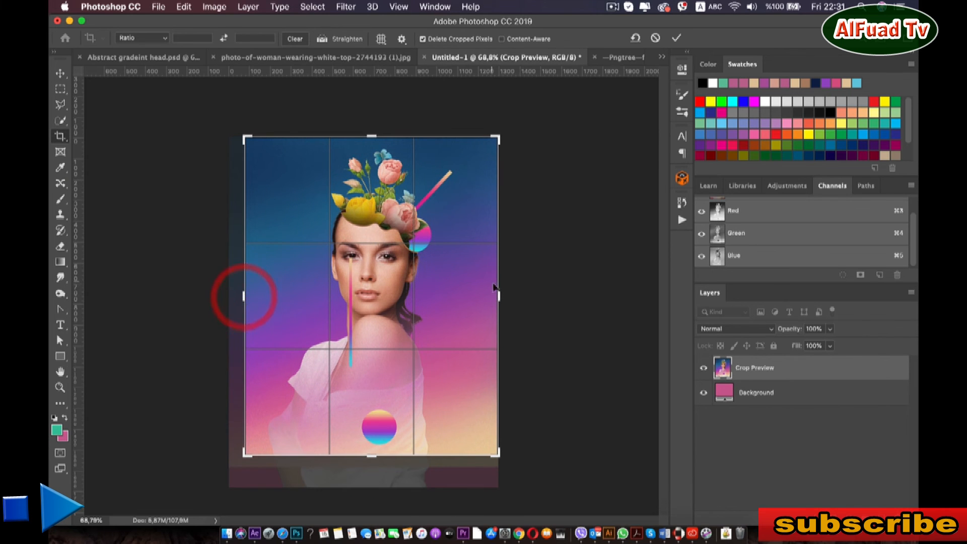
pyautogui.moveTo(498, 300); pyautogui.dragTo(492, 302)
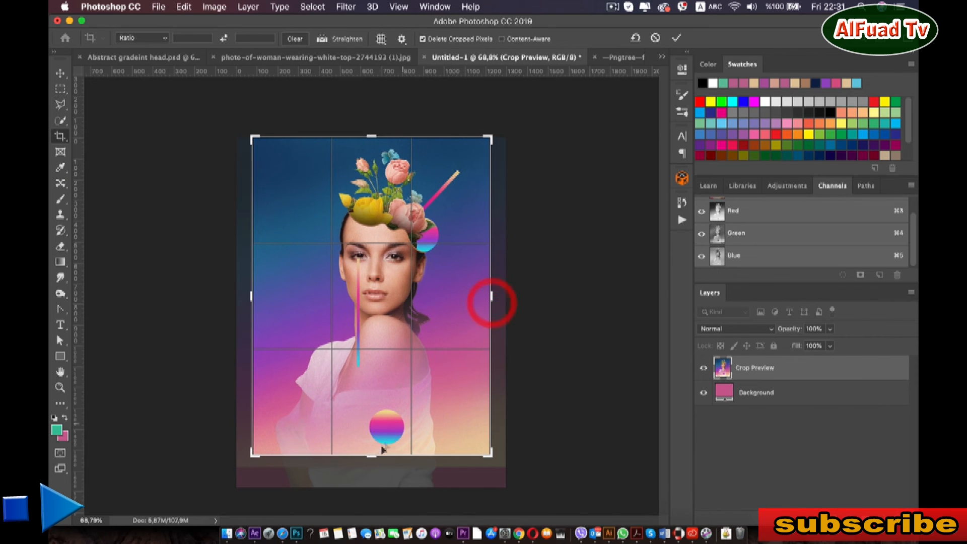
pyautogui.moveTo(374, 454); pyautogui.dragTo(373, 450)
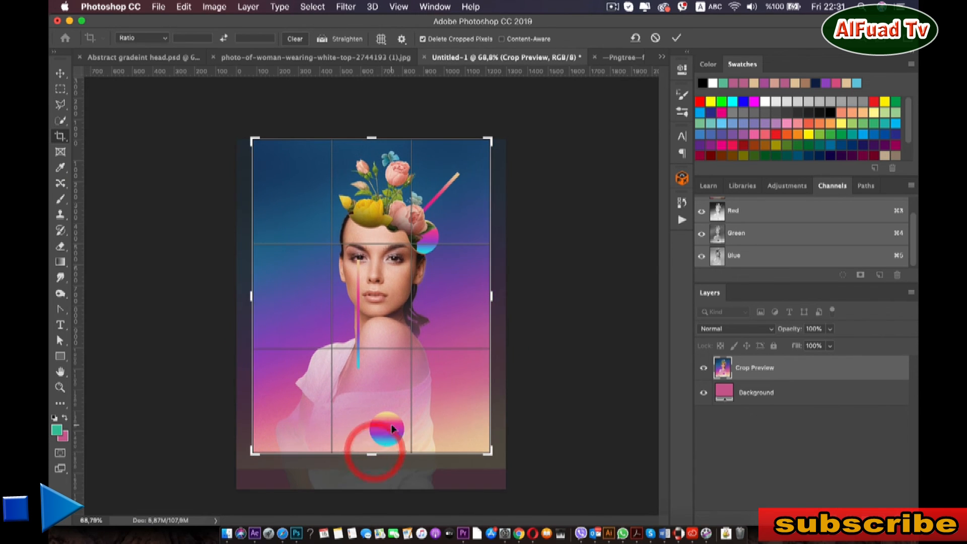
pyautogui.moveTo(401, 266); pyautogui.dragTo(392, 270)
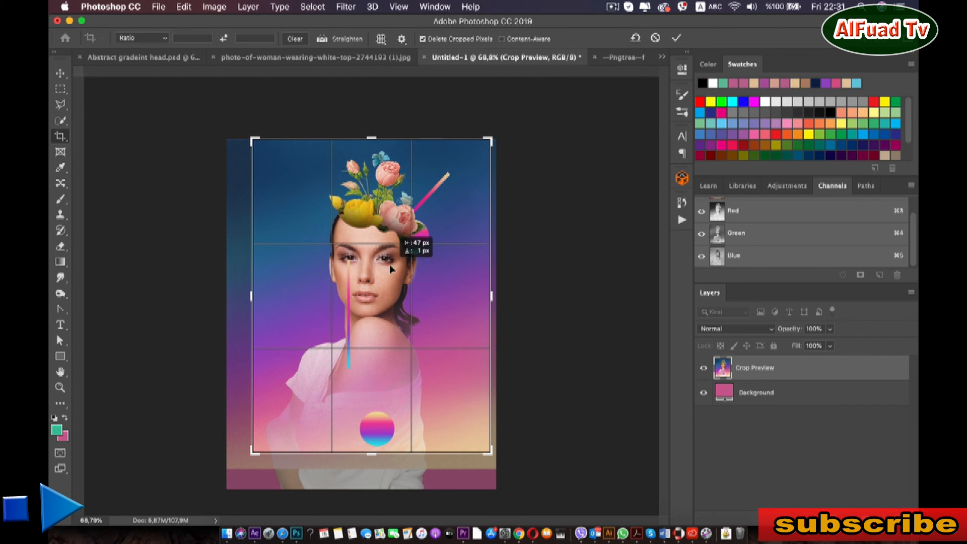
pyautogui.press('Return')
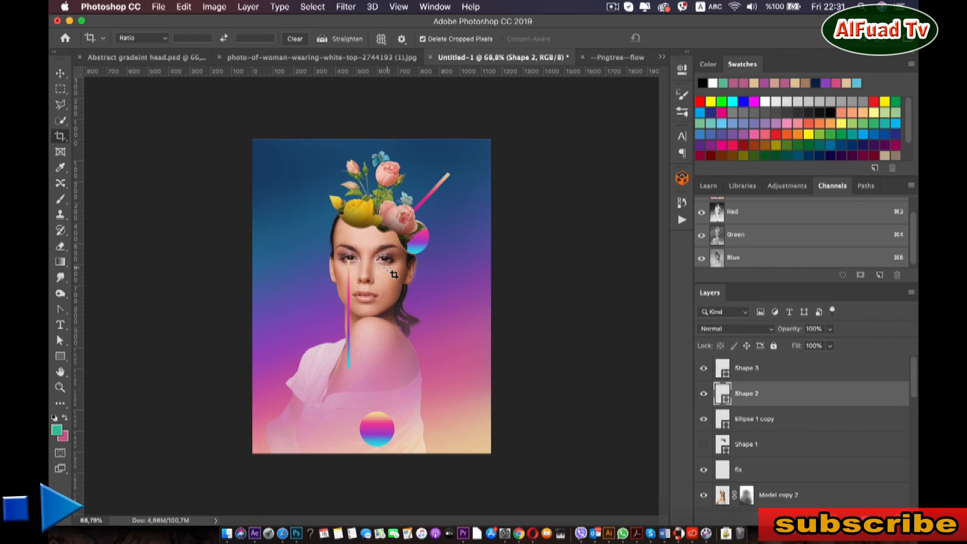
# - Undo the tighter crop of the canvas
pyautogui.press('super+z')
pyautogui.press('super+z')
pyautogui.press('super+z')
pyautogui.press('super+z')
pyautogui.press('super+z')
pyautogui.press('super+z')
pyautogui.press('super+z')
pyautogui.press('super+z')
pyautogui.press('super+z')
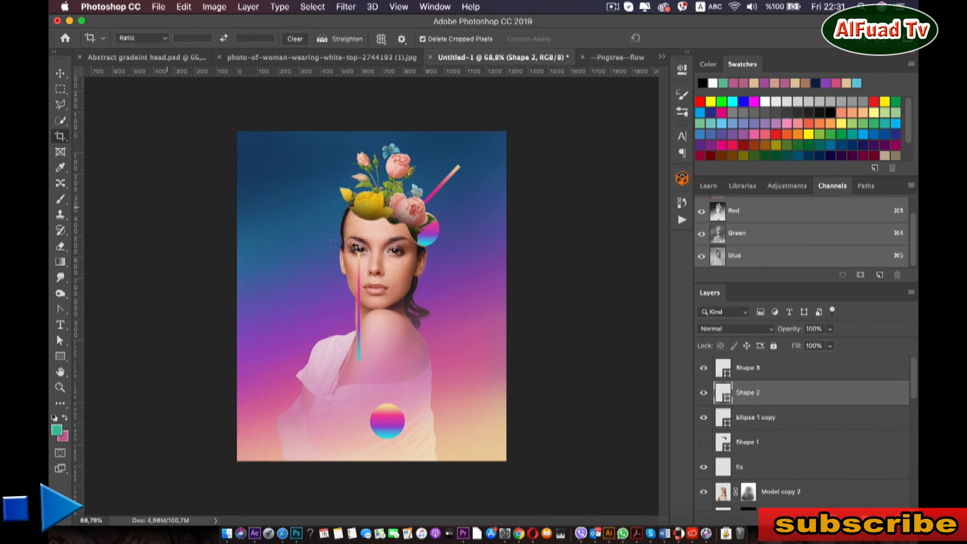
# - Reposition the image to the right inside the full-size crop frame and apply the crop
pyautogui.click(351, 240)
pyautogui.moveTo(406, 361); pyautogui.dragTo(417, 357)
pyautogui.press('super+z')
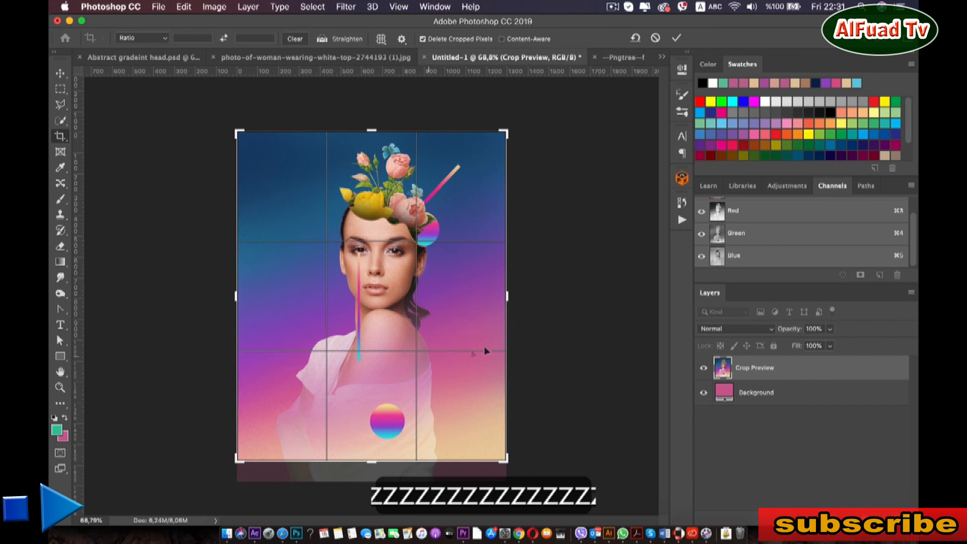
pyautogui.moveTo(474, 328)
pyautogui.mouseDown()
pyautogui.moveTo(456, 328)
pyautogui.moveTo(490, 331)
pyautogui.moveTo(488, 324)
pyautogui.mouseUp()
pyautogui.doubleClick(460, 328)
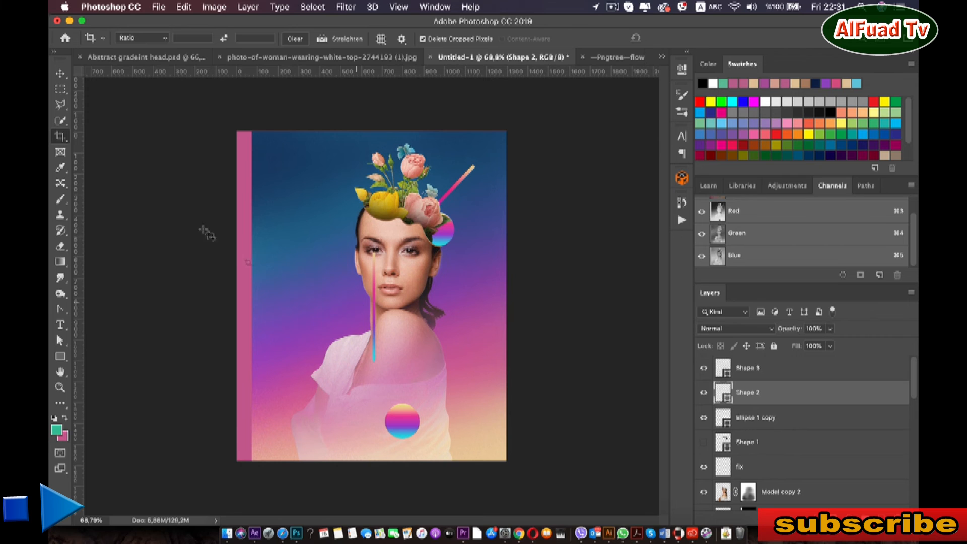
# - Crop the empty pink band off the canvas's left edge
pyautogui.click(60, 136)
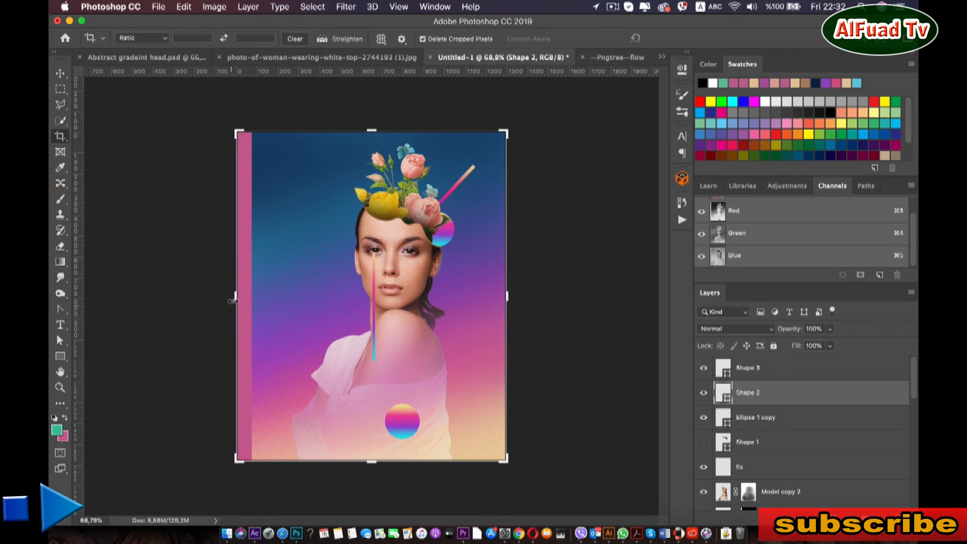
pyautogui.moveTo(238, 299); pyautogui.dragTo(244, 300)
pyautogui.doubleClick(266, 291)
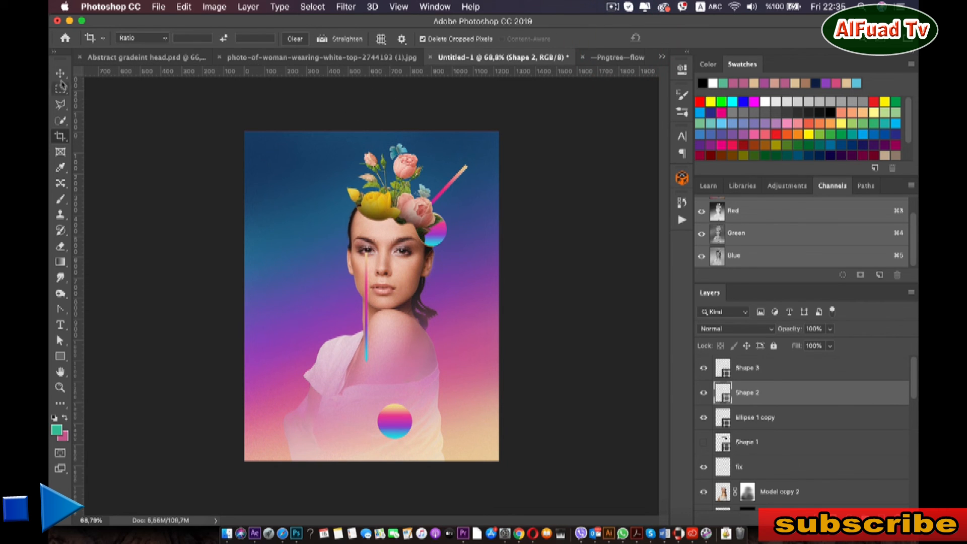
# - Select the lower circle, Ellipse 1 copy, and open its gradient fill settings
pyautogui.click(60, 74)
pyautogui.click(398, 433)
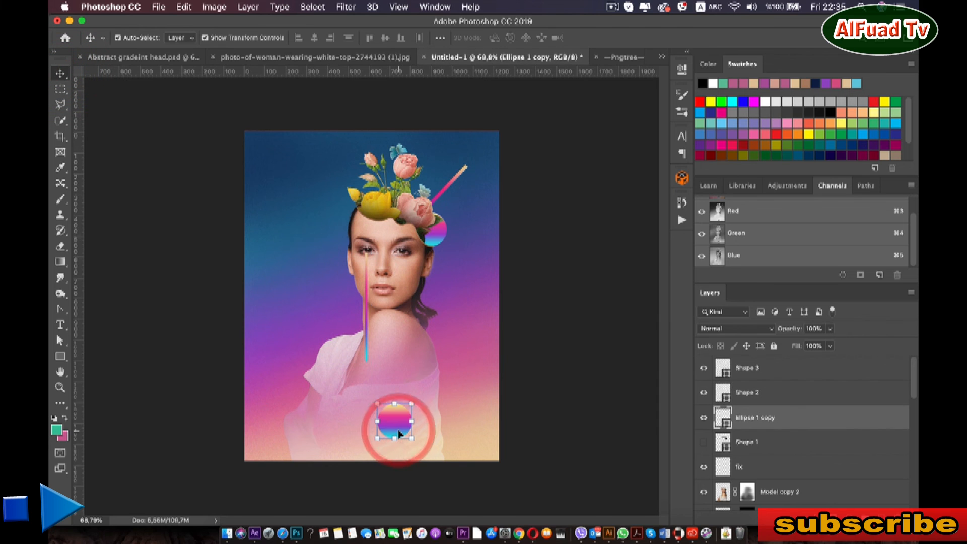
pyautogui.scroll(3, 369, 318)
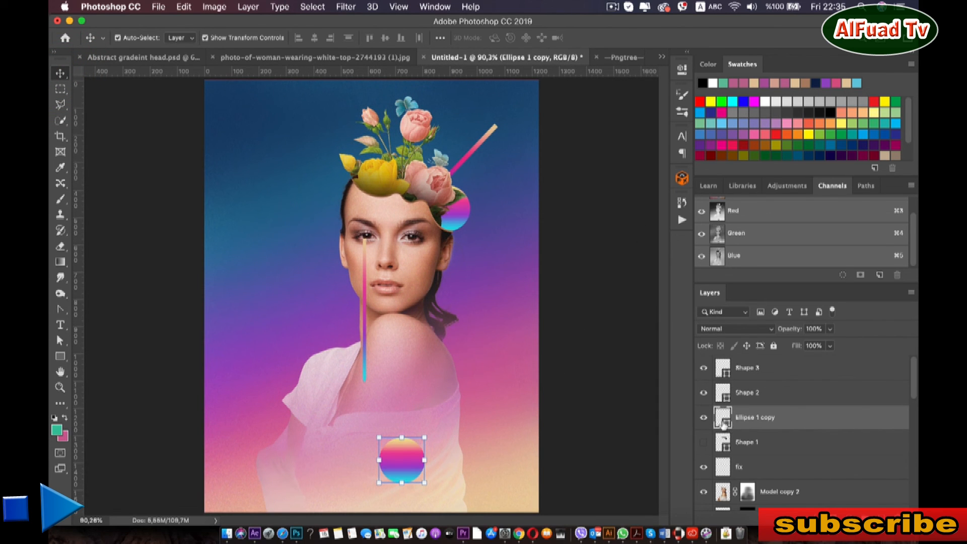
pyautogui.click(59, 341)
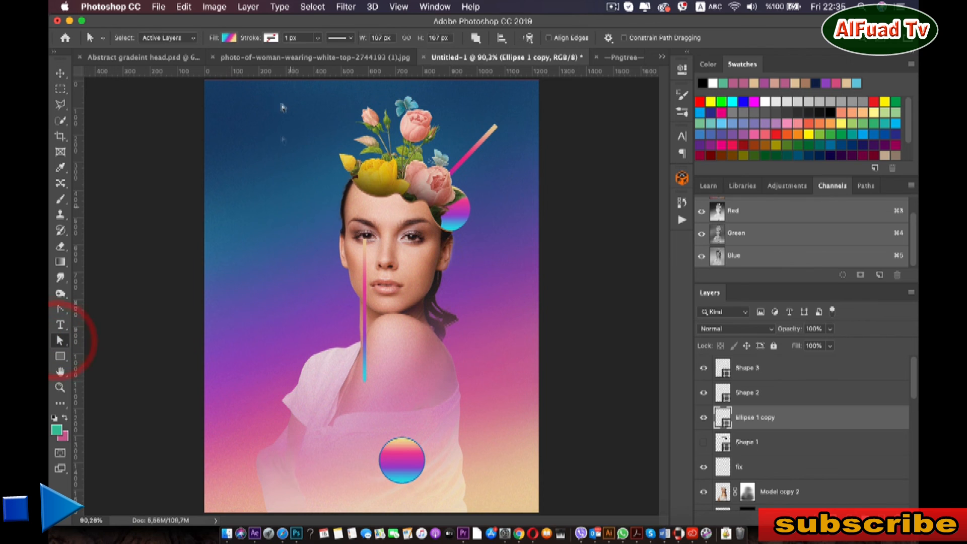
pyautogui.click(229, 38)
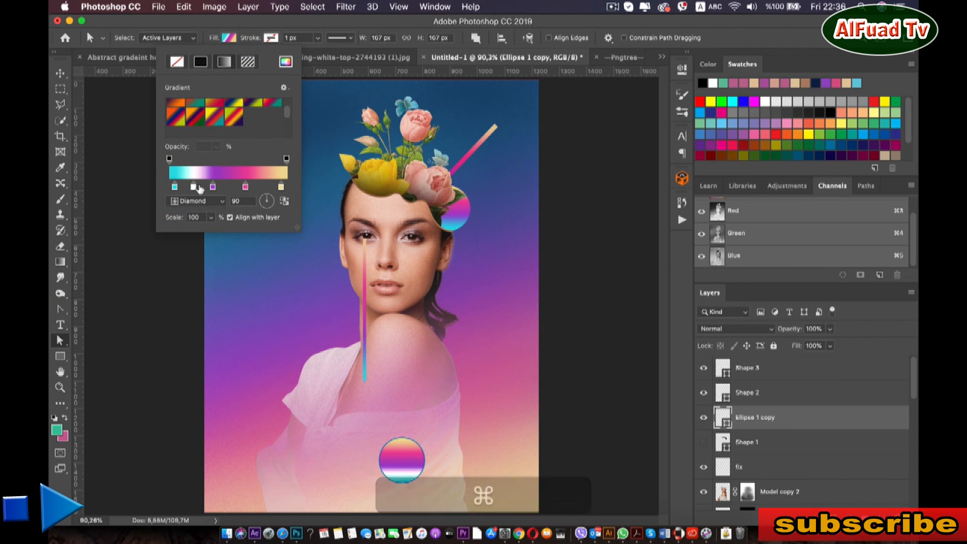
# - Remove the white color stop from the circle's gradient
pyautogui.press('super+z')
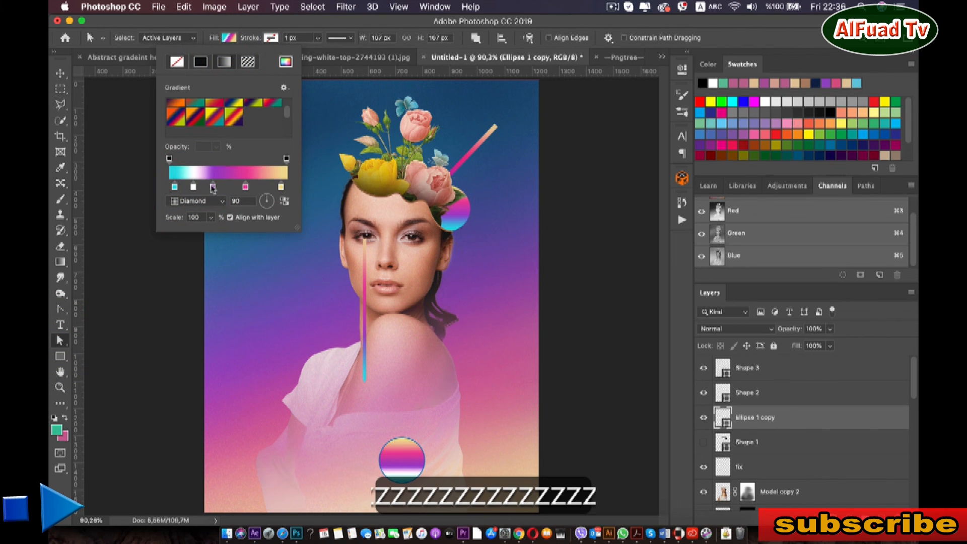
pyautogui.press('super')
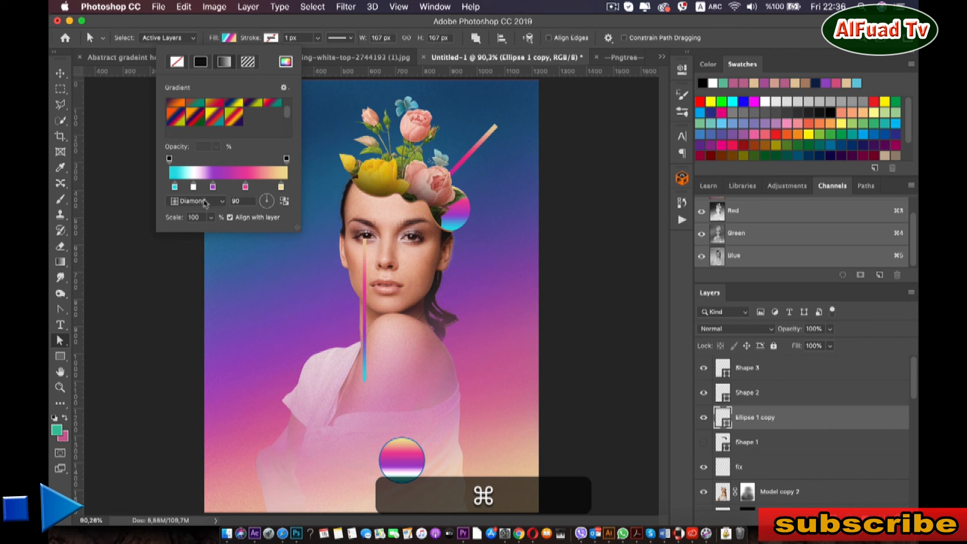
pyautogui.press('super+z')
pyautogui.press('super+z')
pyautogui.press('super+z')
pyautogui.press('super+z')
pyautogui.press('super+z')
pyautogui.moveTo(193, 192); pyautogui.dragTo(192, 297)
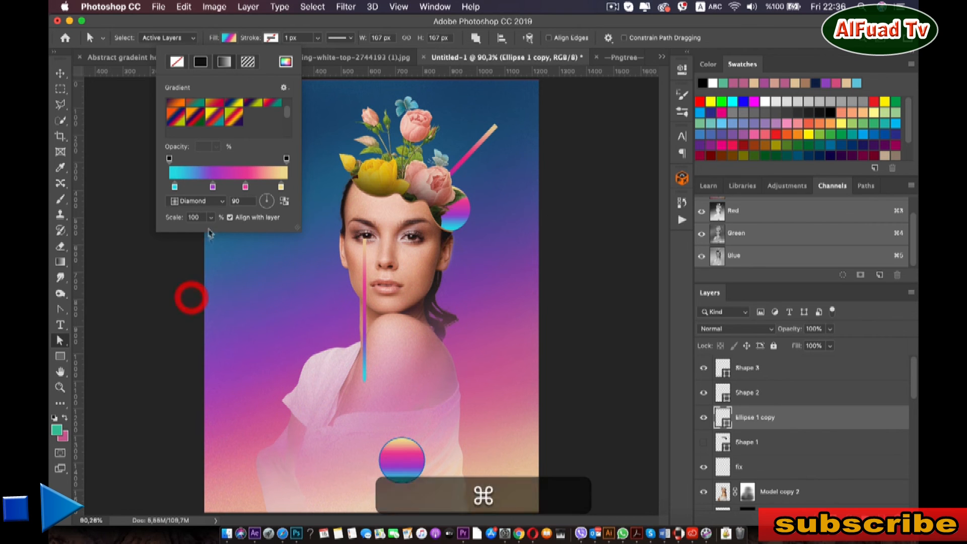
# - Set the circle's gradient style to Linear
pyautogui.click(215, 204)
pyautogui.click(202, 211)
pyautogui.click(202, 203)
pyautogui.click(193, 192)
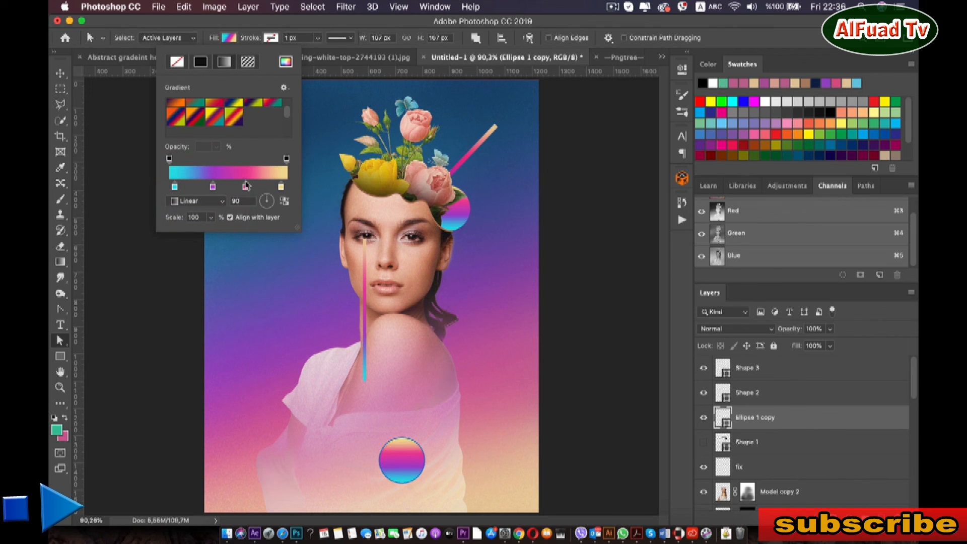
# - Remove the pink stop from the circle's gradient, and move the violet stop toward the middle and recolor it magenta
pyautogui.moveTo(251, 187); pyautogui.dragTo(187, 187)
pyautogui.moveTo(187, 187); pyautogui.dragTo(232, 229)
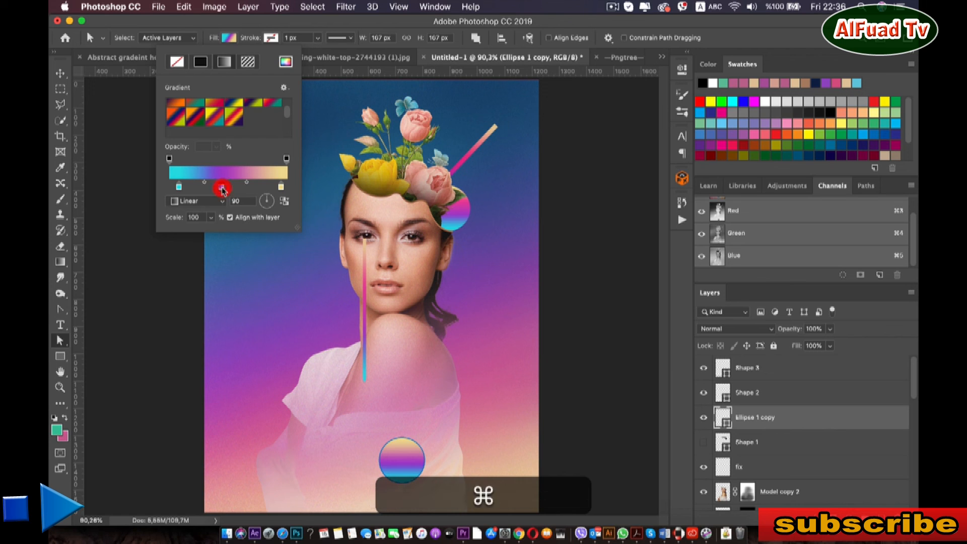
pyautogui.doubleClick(222, 187)
pyautogui.moveTo(778, 343); pyautogui.dragTo(730, 333)
pyautogui.click(877, 309)
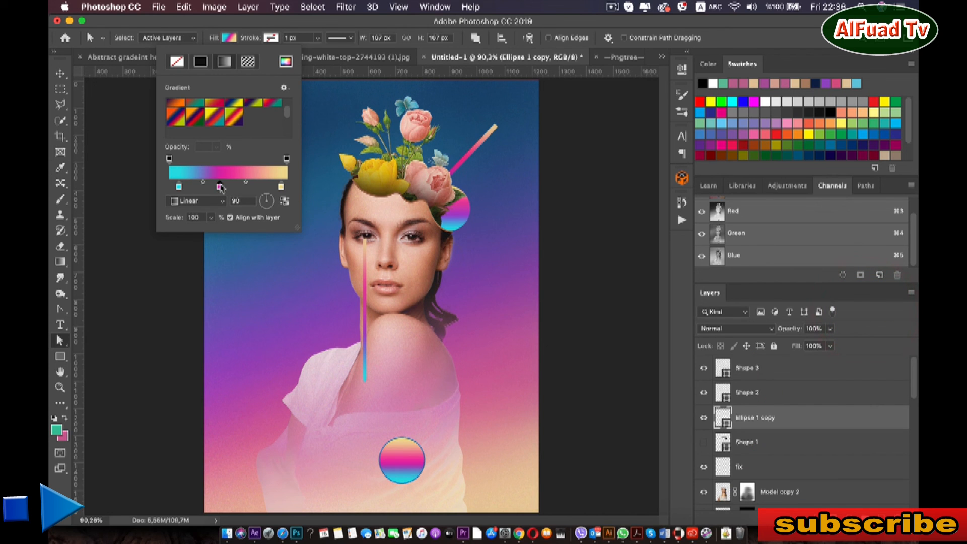
# - Fine-tune the magenta stop's position and shift the cyan-to-magenta midpoint toward the cyan stop
pyautogui.click(203, 187)
pyautogui.moveTo(213, 216); pyautogui.dragTo(221, 281)
pyautogui.click(223, 187)
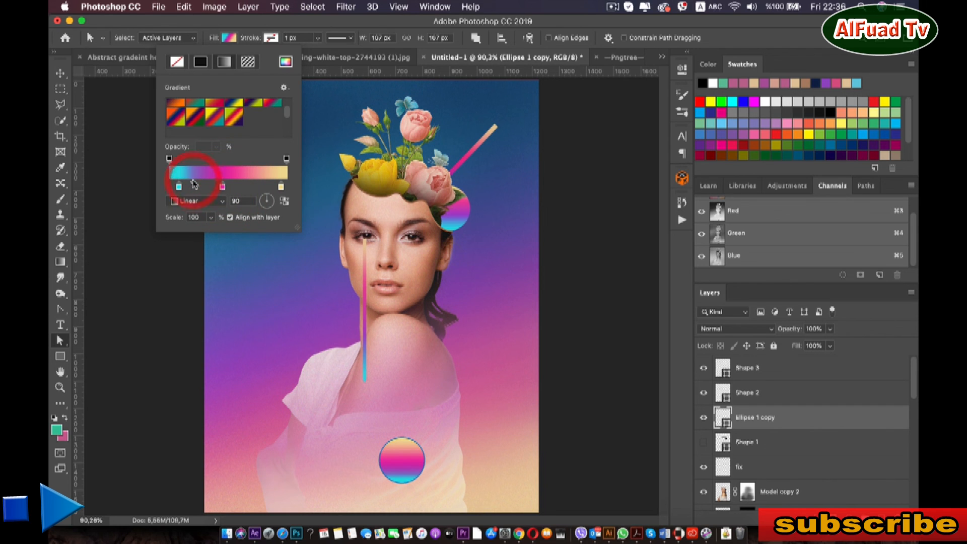
pyautogui.moveTo(215, 193); pyautogui.dragTo(214, 195)
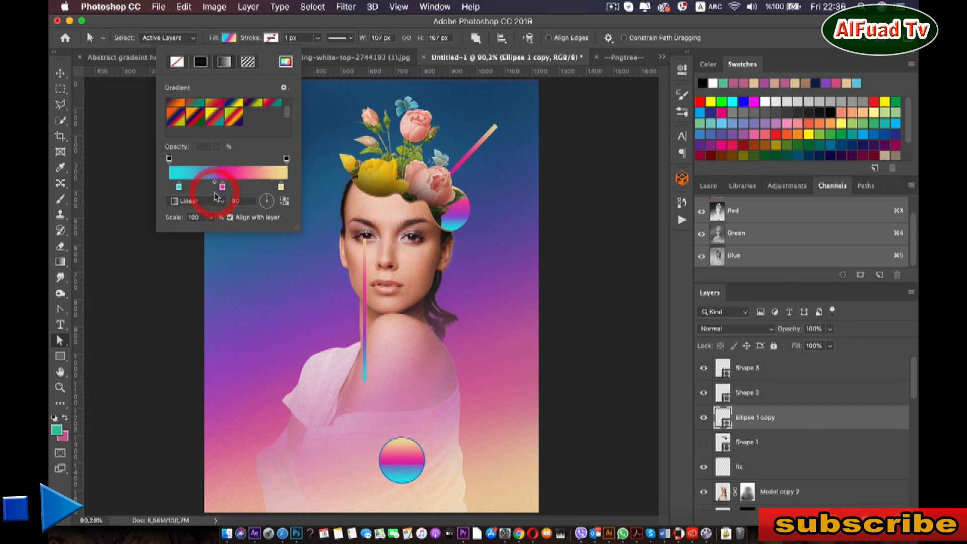
pyautogui.click(198, 183)
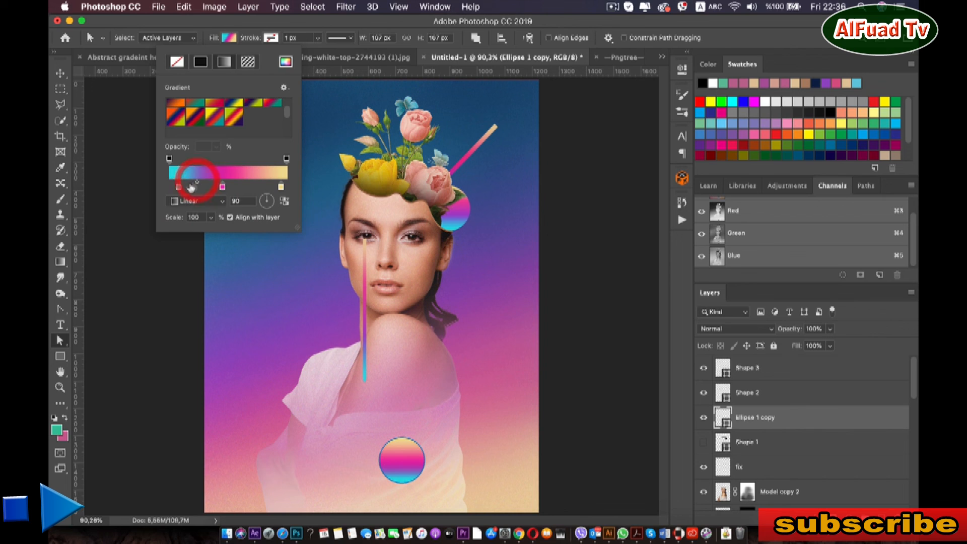
# - Try moving the magenta stop closer to cyan and adding a white stop between magenta and yellow in the circle's gradient
pyautogui.click(179, 186)
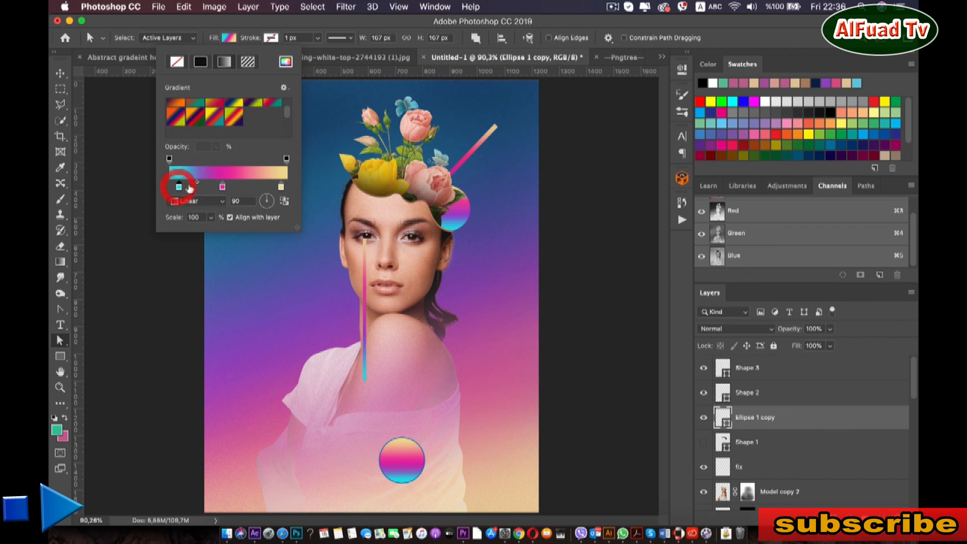
pyautogui.moveTo(241, 192); pyautogui.dragTo(211, 187)
pyautogui.click(242, 187)
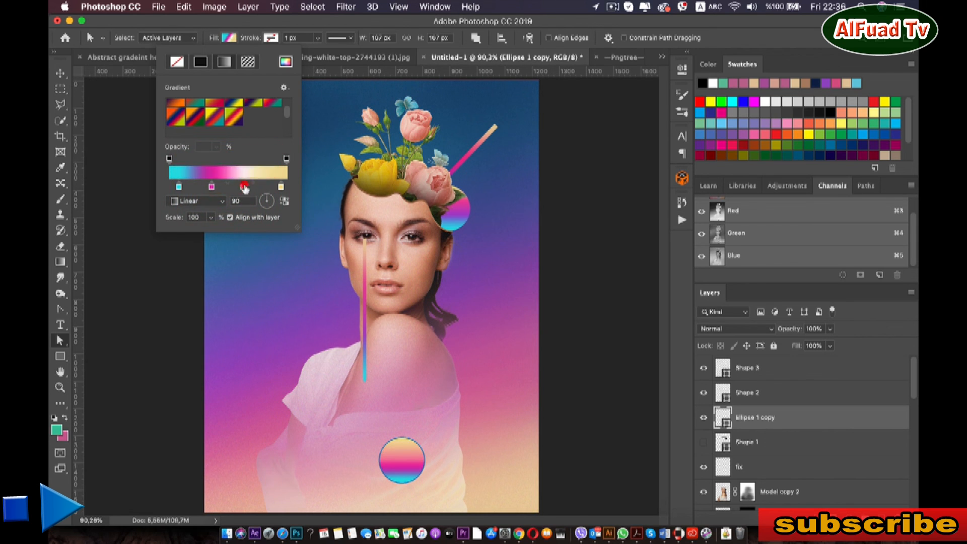
pyautogui.press('super+z')
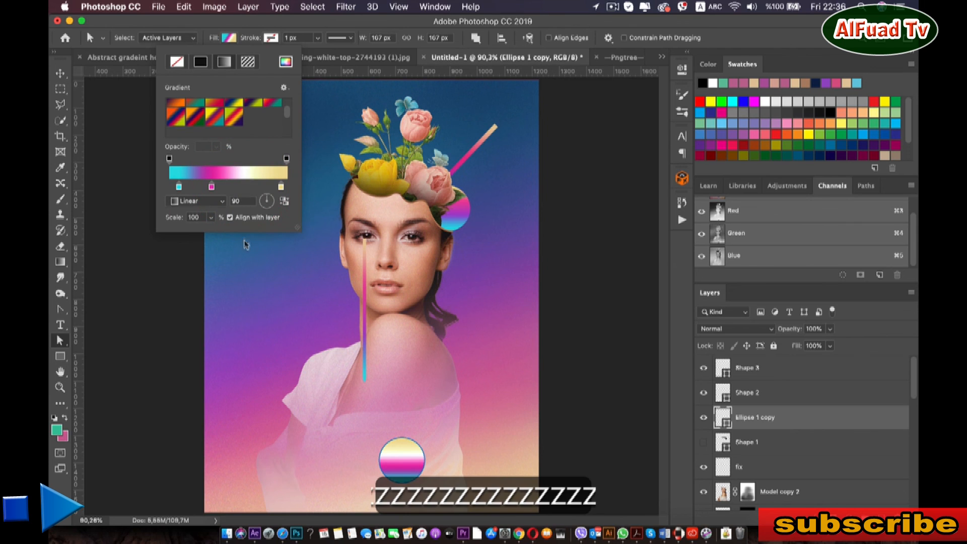
pyautogui.click(245, 244)
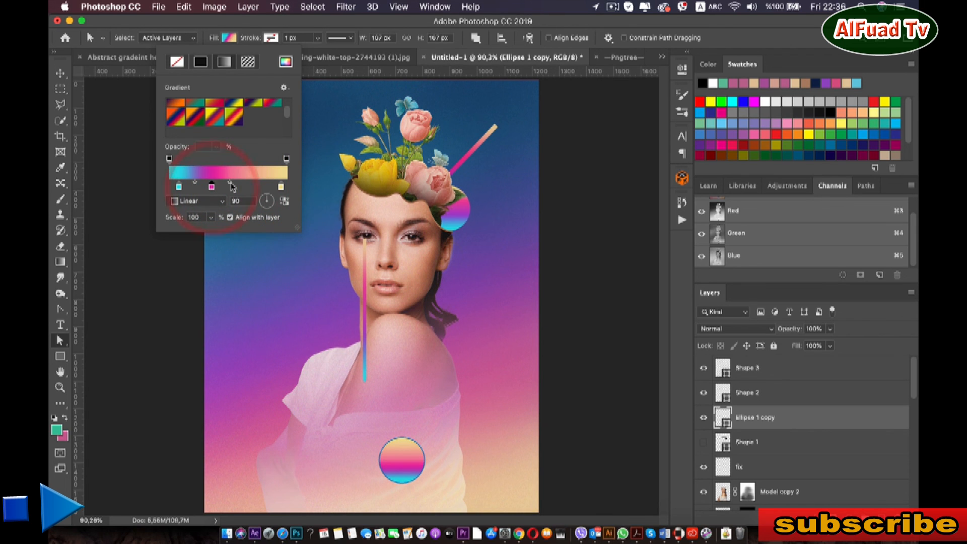
# - Rebalance the circle's gradient by adjusting the color midpoints and the magenta stop's position, and deselect the circle's path
pyautogui.moveTo(235, 183); pyautogui.dragTo(253, 188)
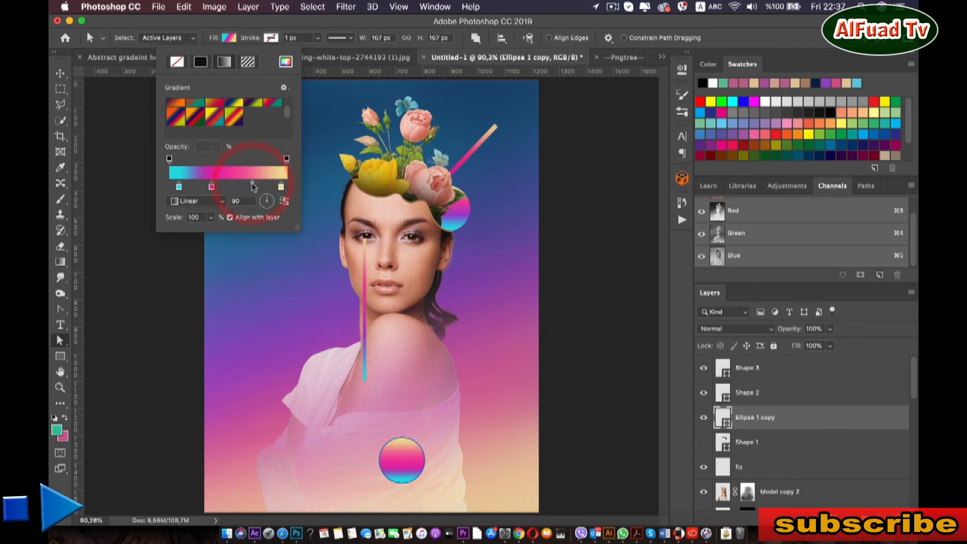
pyautogui.moveTo(252, 184); pyautogui.dragTo(200, 184)
pyautogui.click(212, 188)
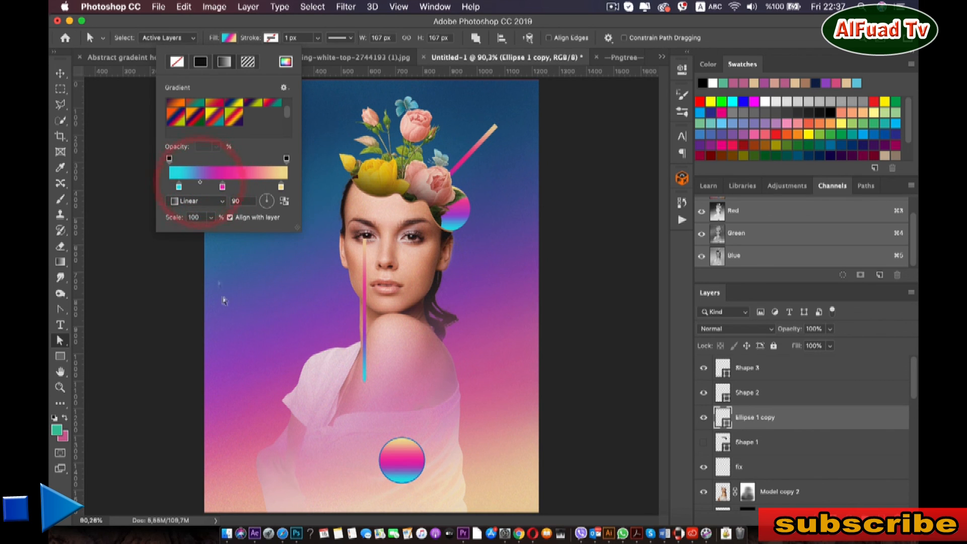
pyautogui.click(343, 150)
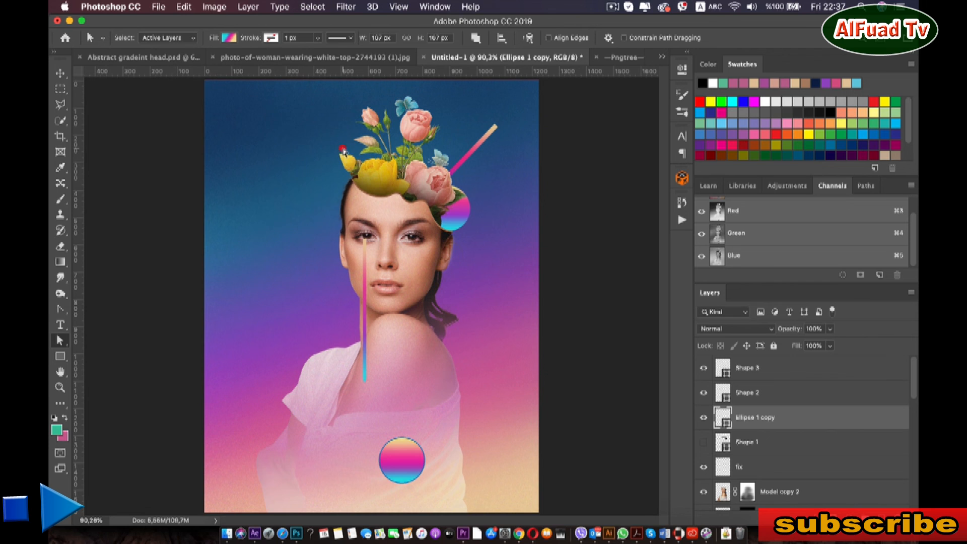
pyautogui.click(308, 272)
# - Crop the canvas with slight adjustments to its top and left edges
pyautogui.scroll(-3, 304, 287)
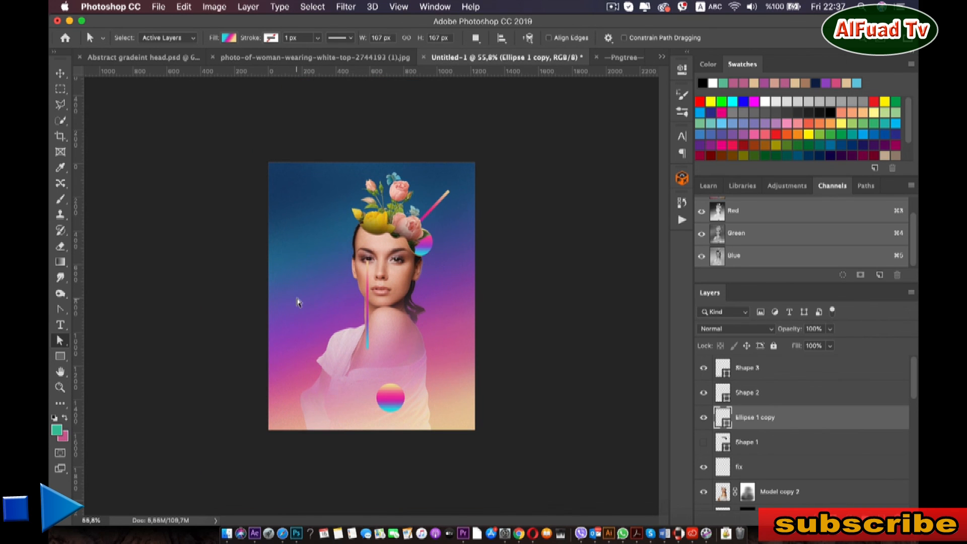
pyautogui.scroll(3, 297, 303)
pyautogui.click(60, 136)
pyautogui.moveTo(374, 117); pyautogui.dragTo(378, 117)
pyautogui.moveTo(231, 299); pyautogui.dragTo(237, 300)
pyautogui.doubleClick(270, 299)
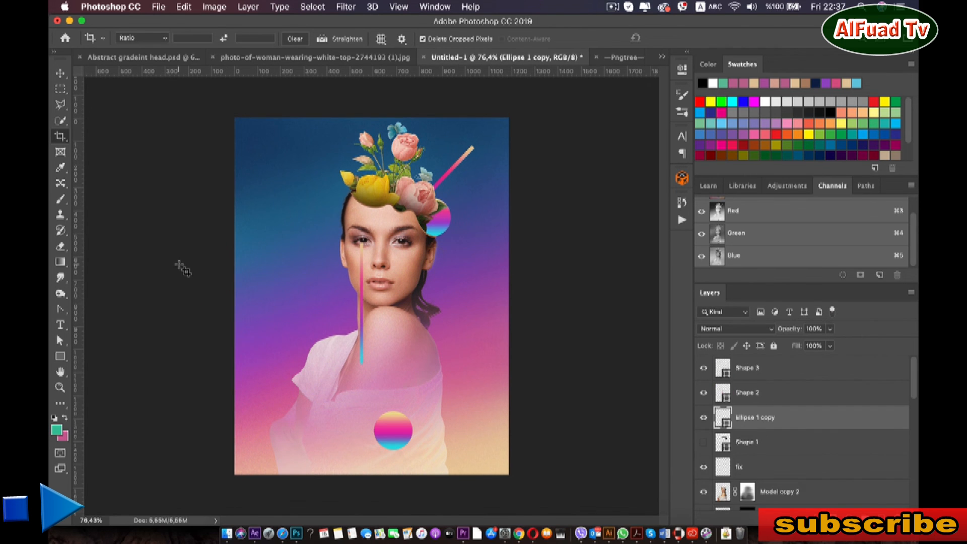
pyautogui.click(177, 265)
# - Add a small paragraph text box in the artwork's upper-left corner and replace its placeholder text with a short word
pyautogui.click(127, 92)
pyautogui.click(61, 325)
pyautogui.moveTo(242, 129); pyautogui.dragTo(309, 150)
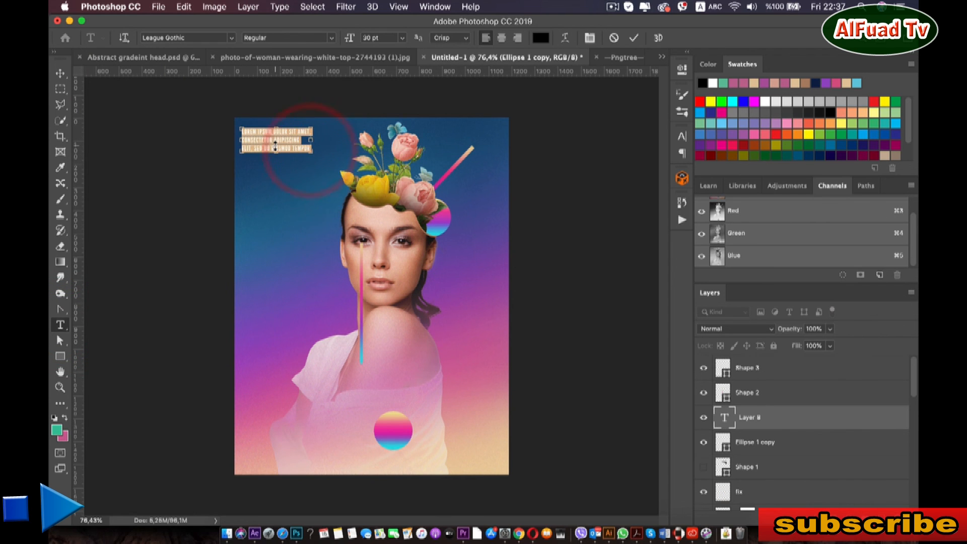
pyautogui.write('Alan')
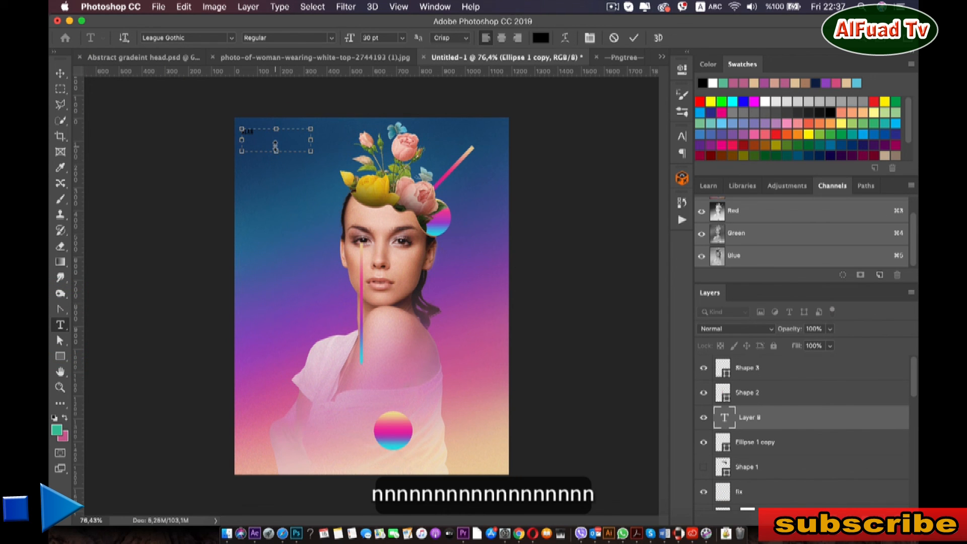